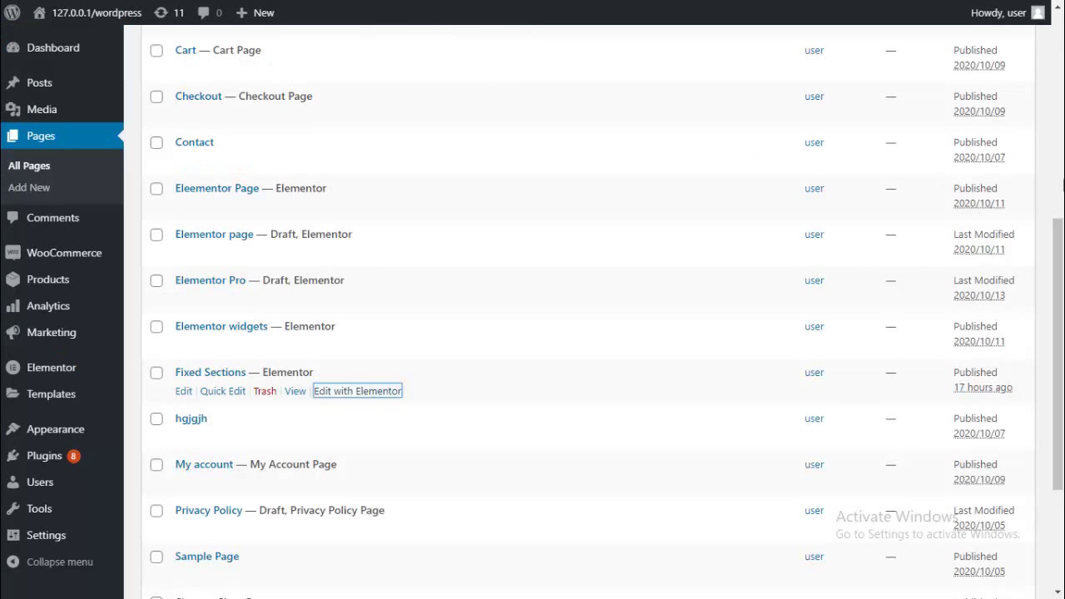
# - Create a new page titled "Stack order" and open it for editing with Elementor
pyautogui.click(1061, 112)
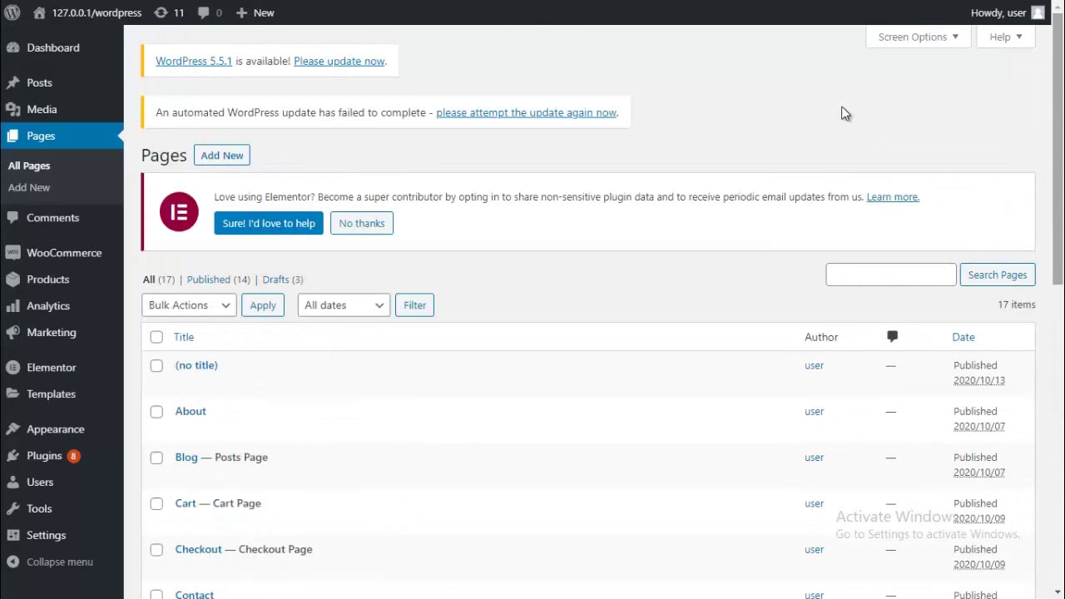
pyautogui.click(218, 156)
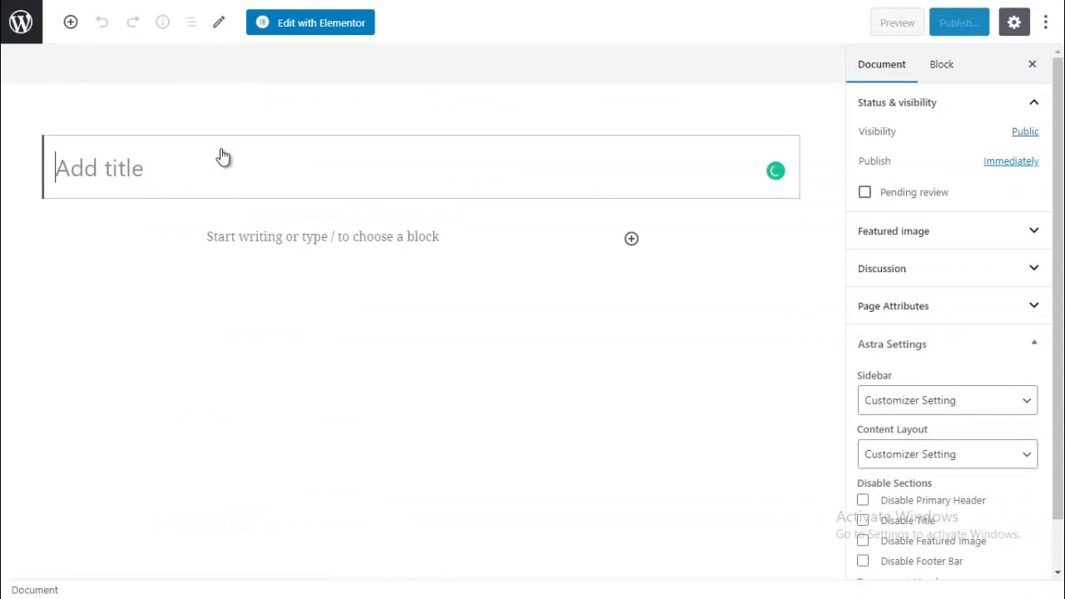
pyautogui.write('Sta')
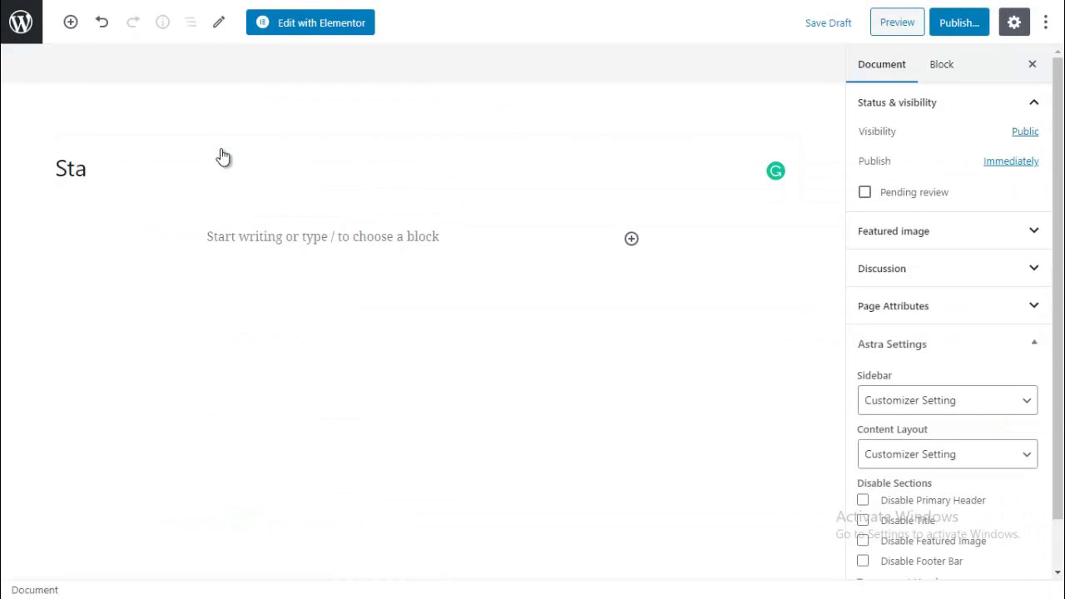
pyautogui.write('ck oerder')
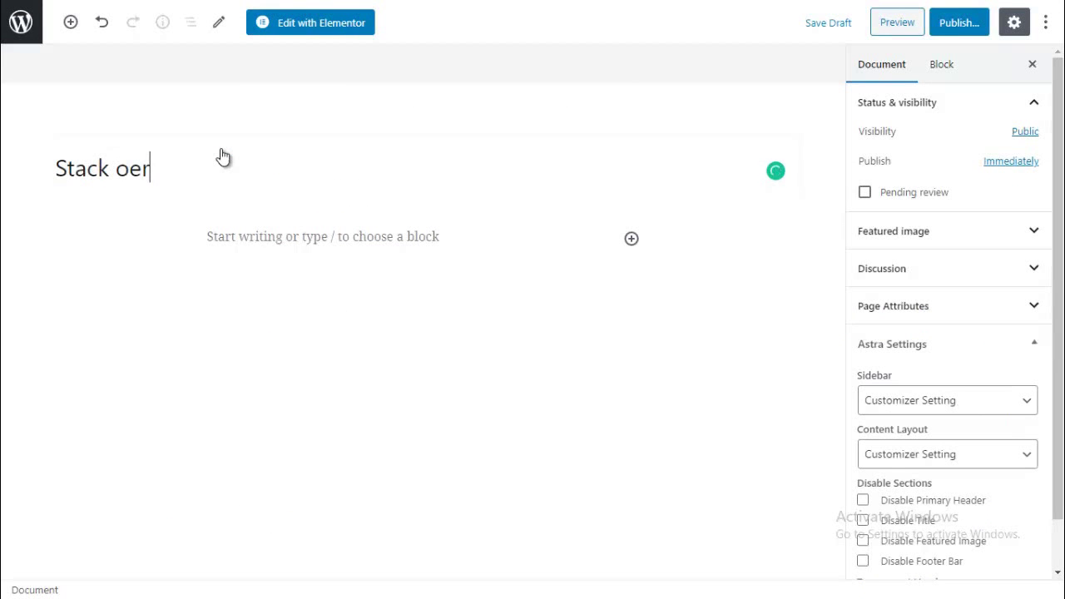
pyautogui.press('BackSpace')
pyautogui.press('BackSpace')
pyautogui.press('BackSpace')
pyautogui.write('tack order')
pyautogui.click(321, 30)
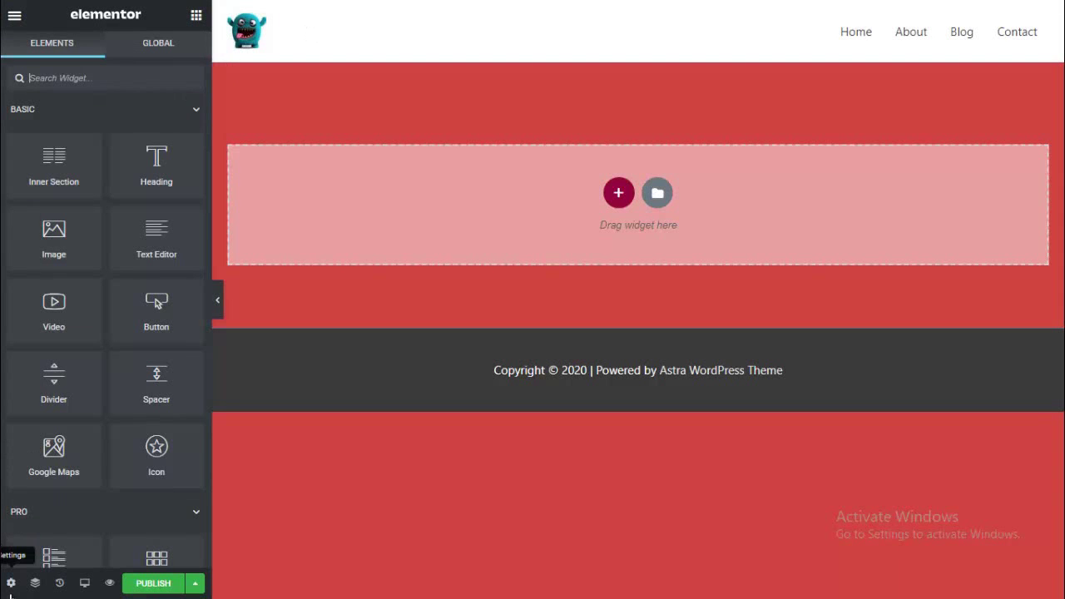
# - Set the page's body background to a classic solid colour of #FFFFFF
pyautogui.click(11, 584)
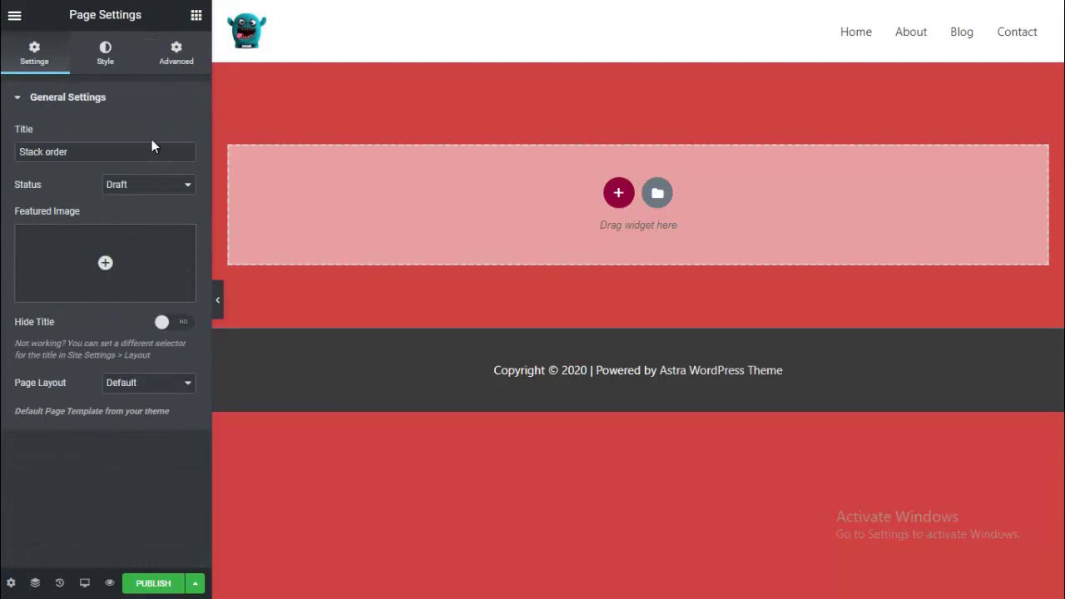
pyautogui.click(101, 65)
pyautogui.click(164, 136)
pyautogui.click(185, 169)
pyautogui.write('#FFFFFF')
pyautogui.click(60, 179)
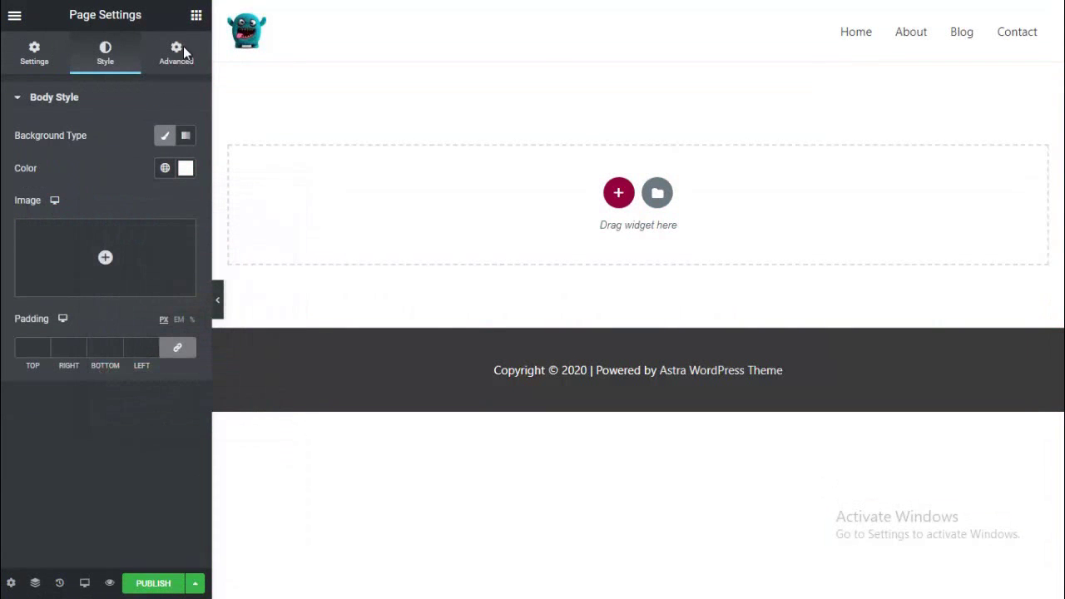
# - Add a single-column section and set its height to Fit To Screen
pyautogui.click(630, 194)
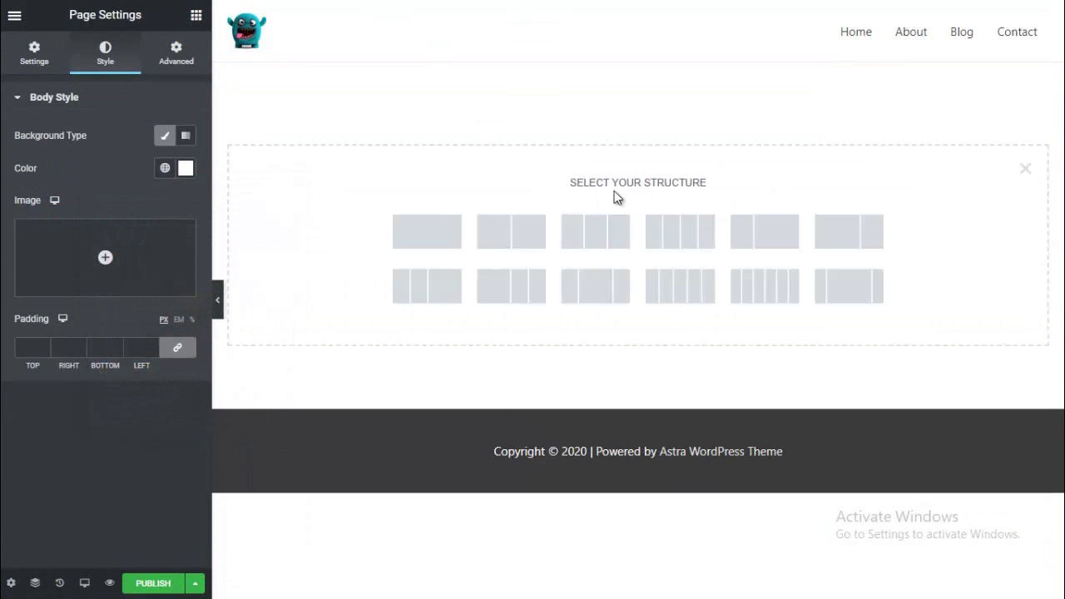
pyautogui.click(425, 248)
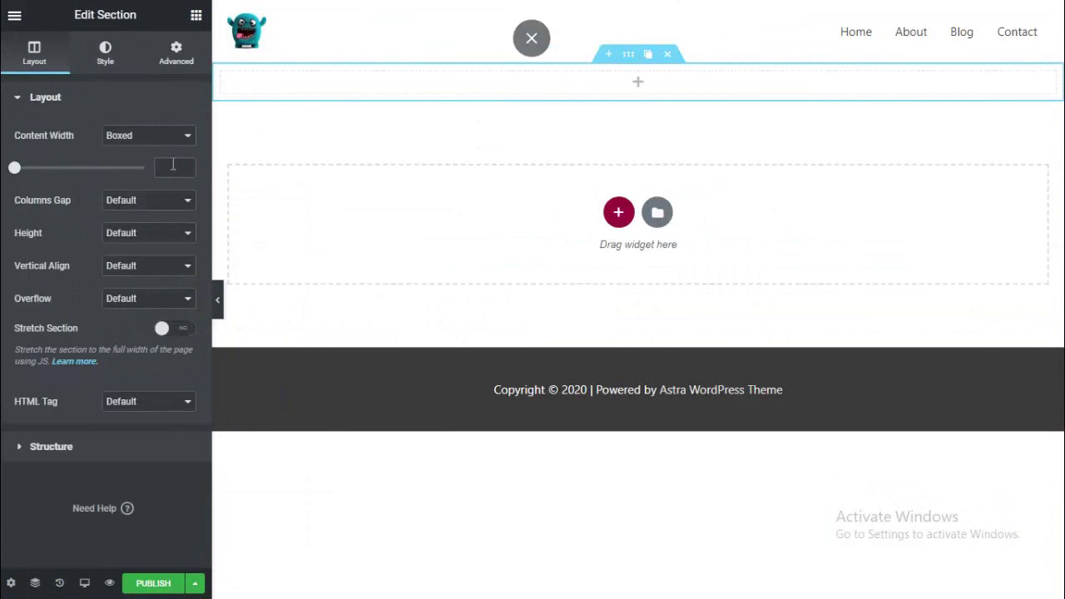
pyautogui.click(115, 233)
pyautogui.click(131, 262)
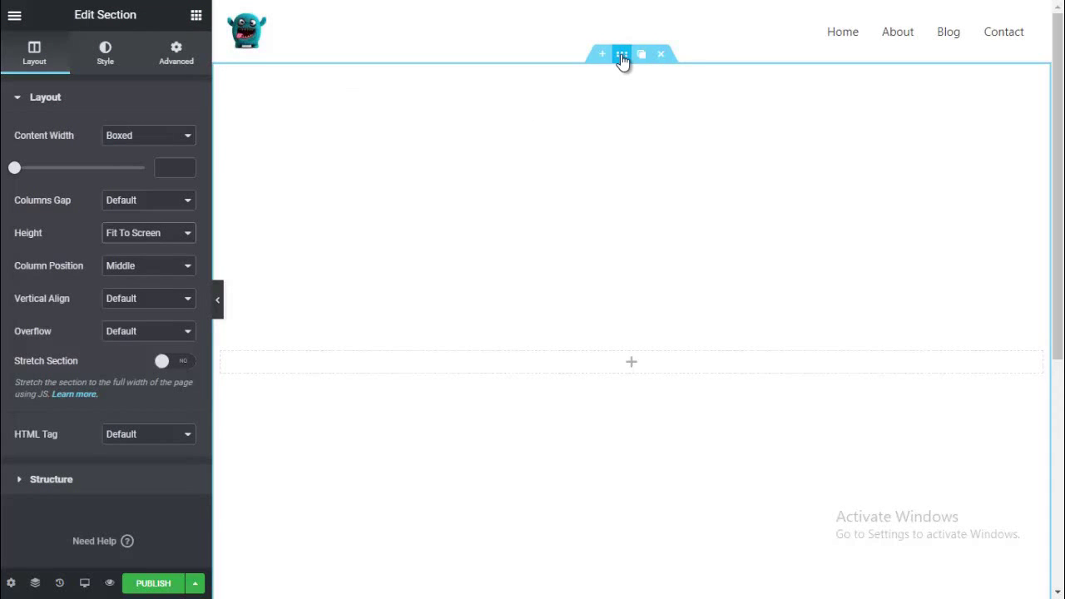
# - Give the section a gradient background with the purple #933389 as its first colour
pyautogui.click(98, 55)
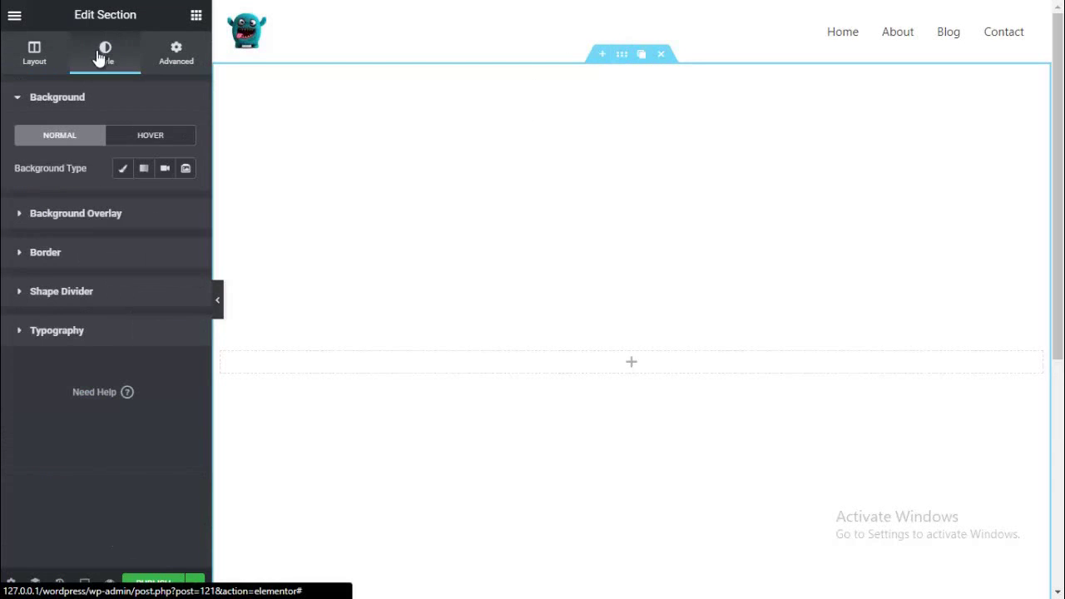
pyautogui.click(145, 171)
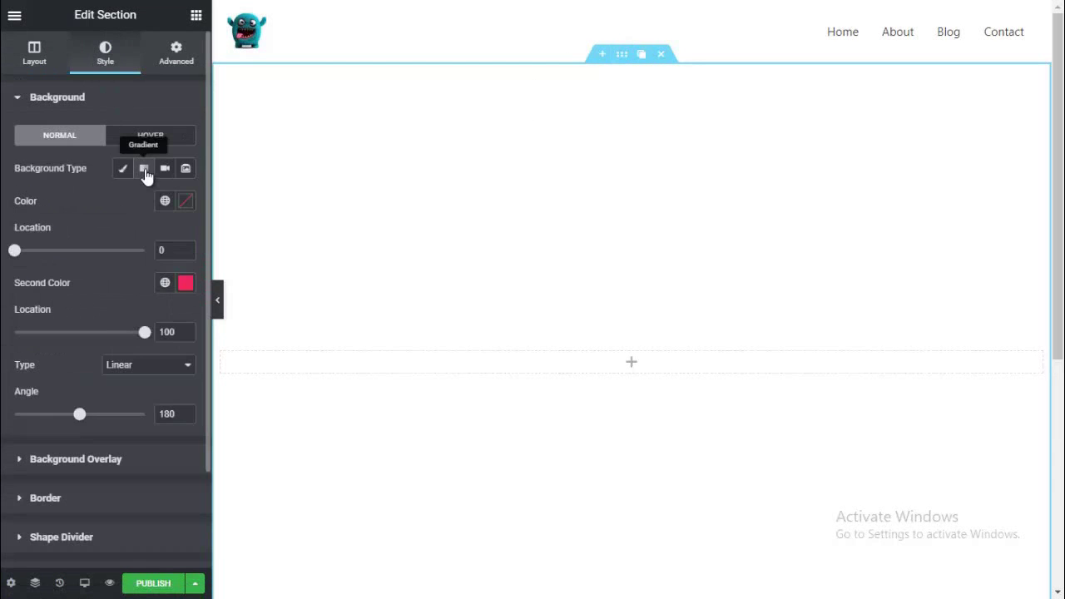
pyautogui.click(187, 203)
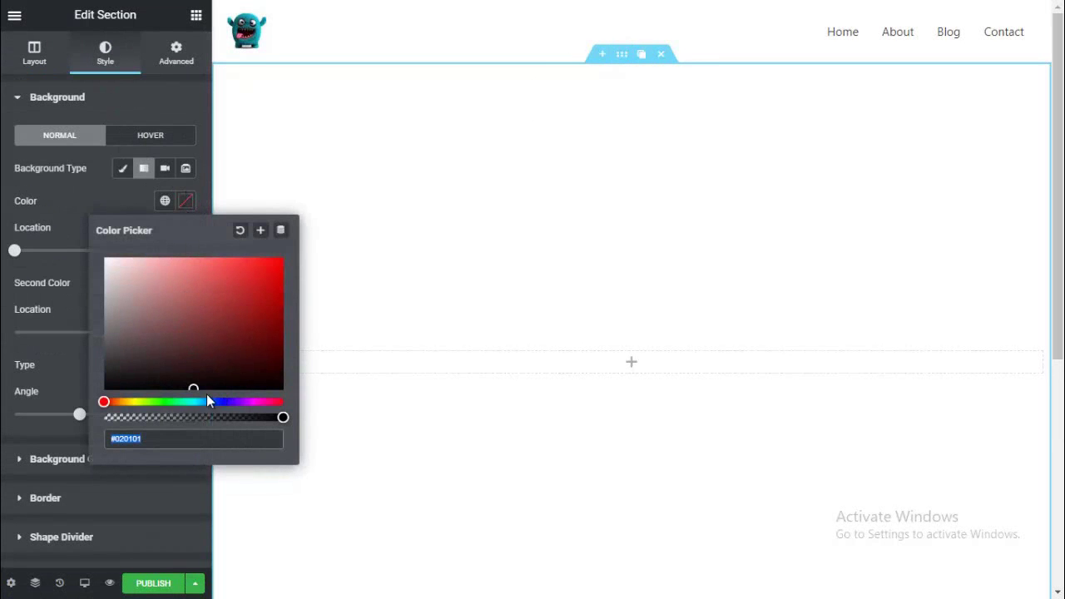
pyautogui.moveTo(209, 402); pyautogui.dragTo(256, 402)
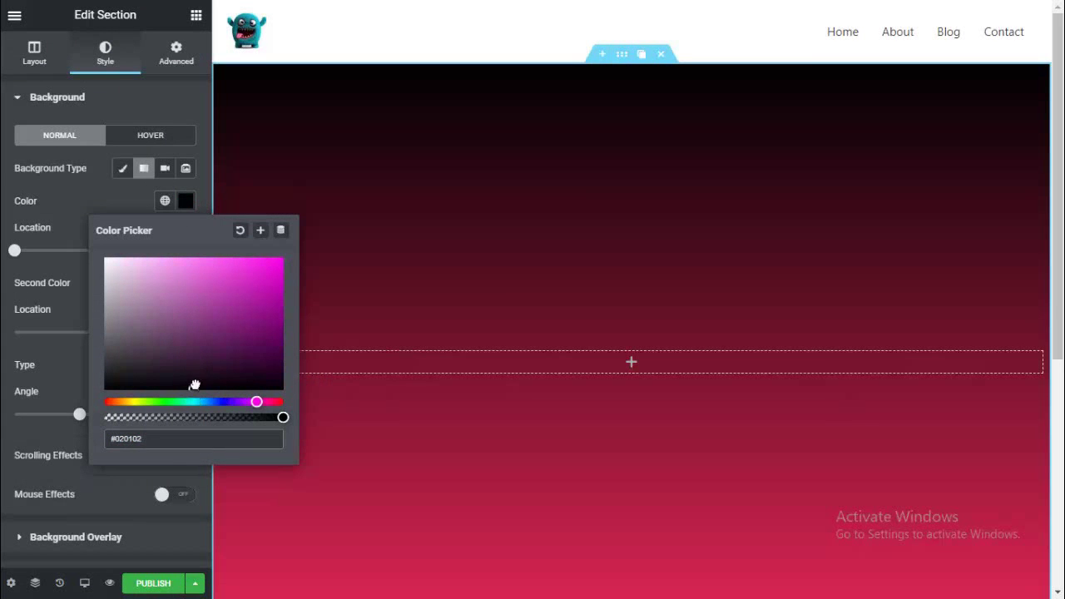
pyautogui.click(220, 313)
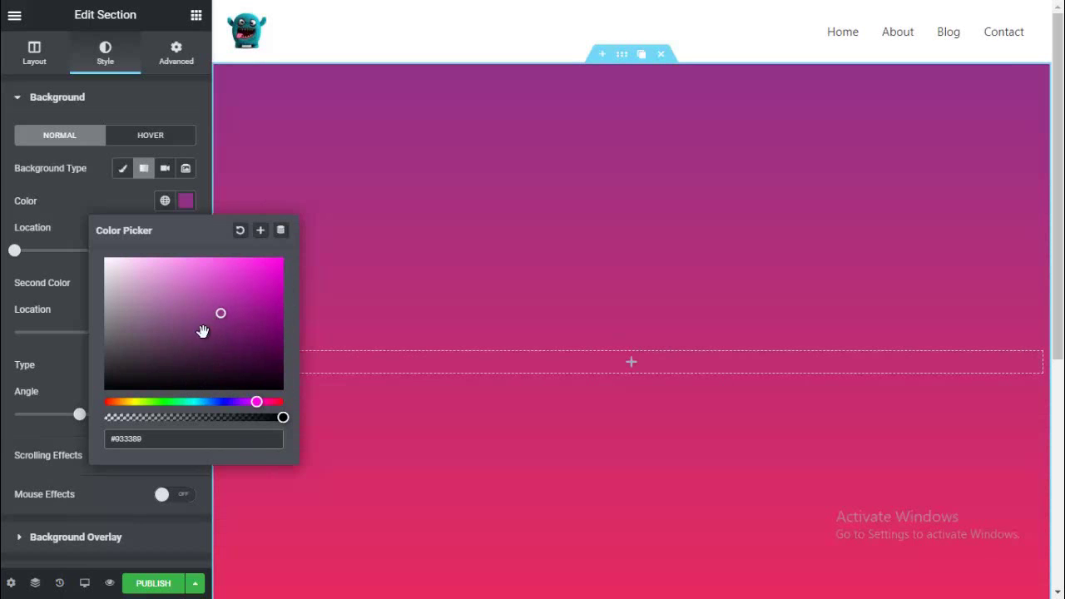
pyautogui.click(23, 356)
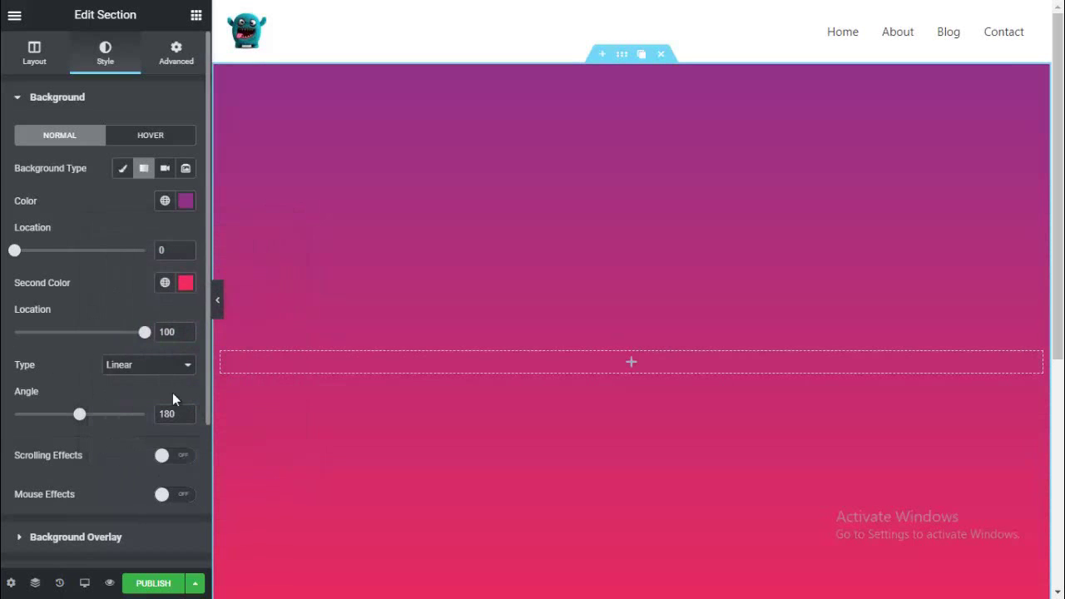
# - Set the second colour of the section's gradient to the red #A52626
pyautogui.click(184, 286)
pyautogui.click(154, 449)
pyautogui.click(104, 485)
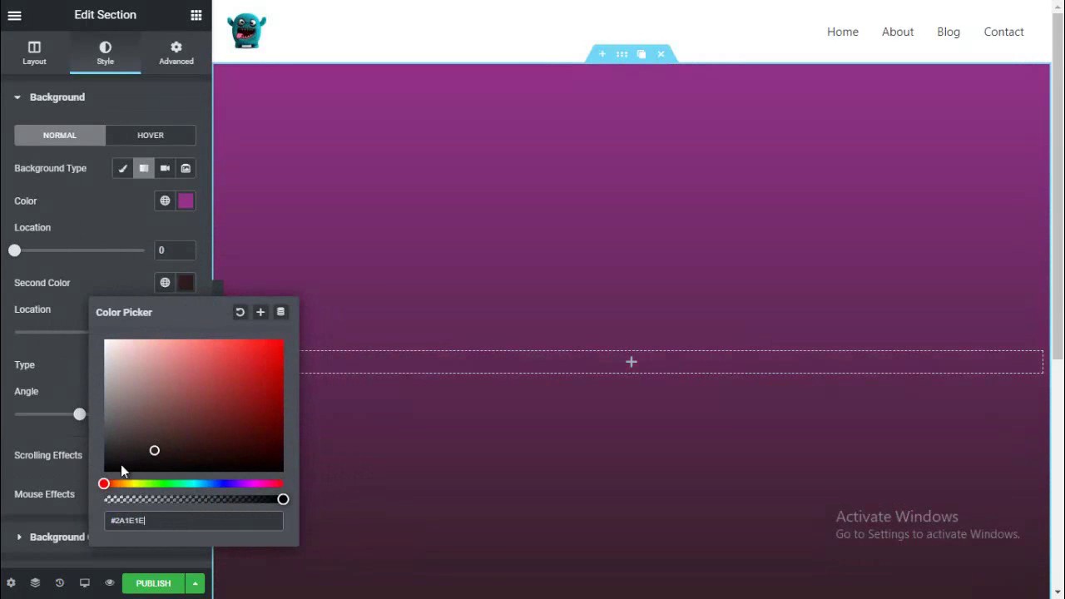
pyautogui.click(218, 410)
pyautogui.click(241, 385)
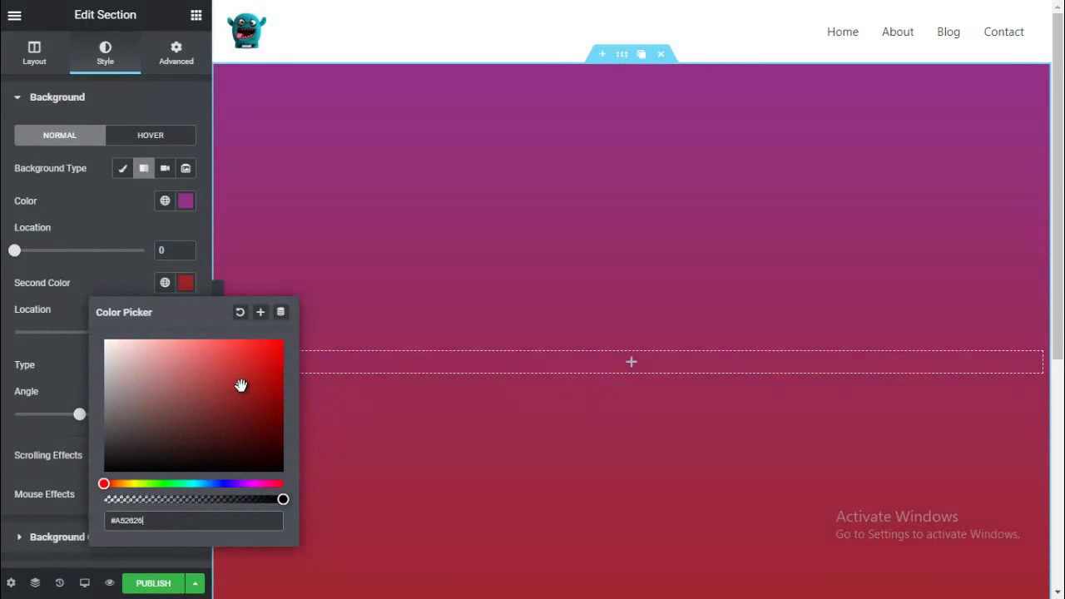
pyautogui.click(4, 369)
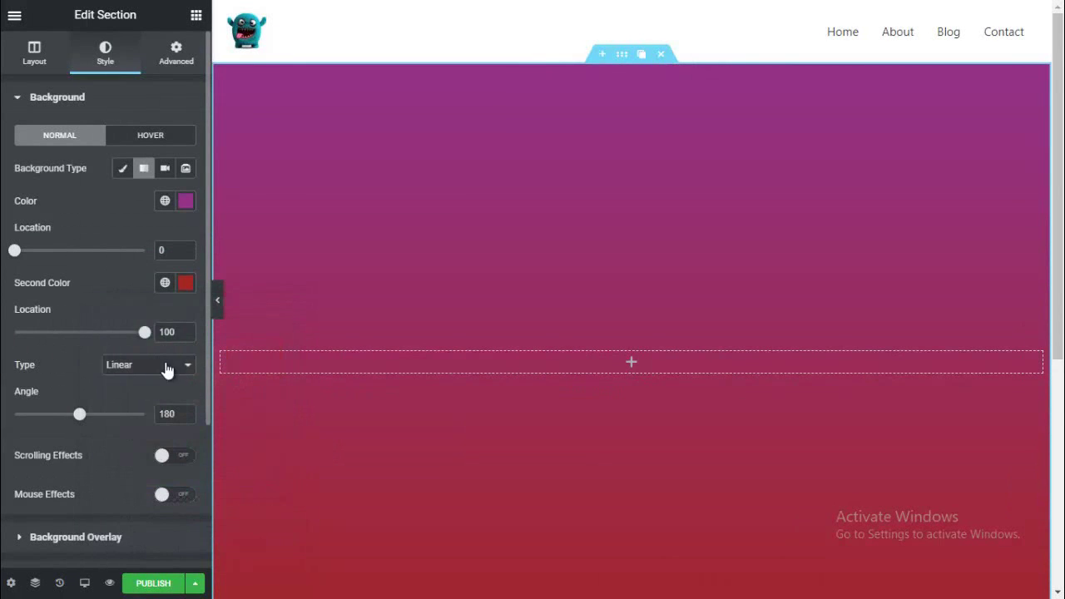
# - Keep the gradient colour locations at 0 and 100 and set the gradient angle to 270
pyautogui.moveTo(147, 340)
pyautogui.mouseDown()
pyautogui.moveTo(64, 342)
pyautogui.moveTo(165, 336)
pyautogui.mouseUp()
pyautogui.moveTo(15, 258)
pyautogui.mouseDown()
pyautogui.moveTo(114, 261)
pyautogui.moveTo(12, 253)
pyautogui.mouseUp()
pyautogui.moveTo(93, 416); pyautogui.dragTo(115, 416)
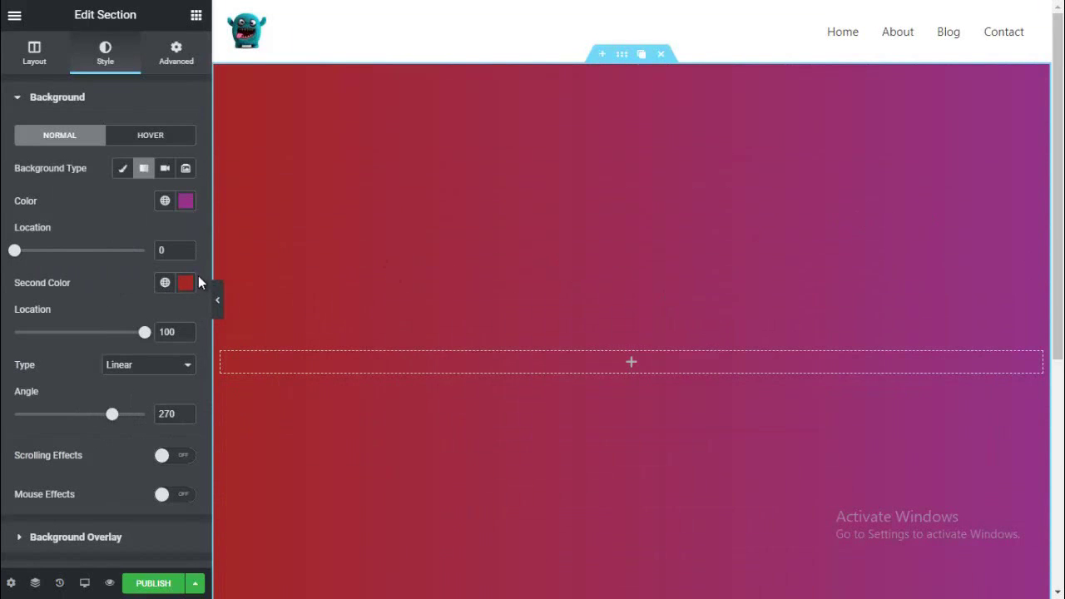
# - Set the section's Z-Index to 5 and make it sticky to Top
pyautogui.click(182, 63)
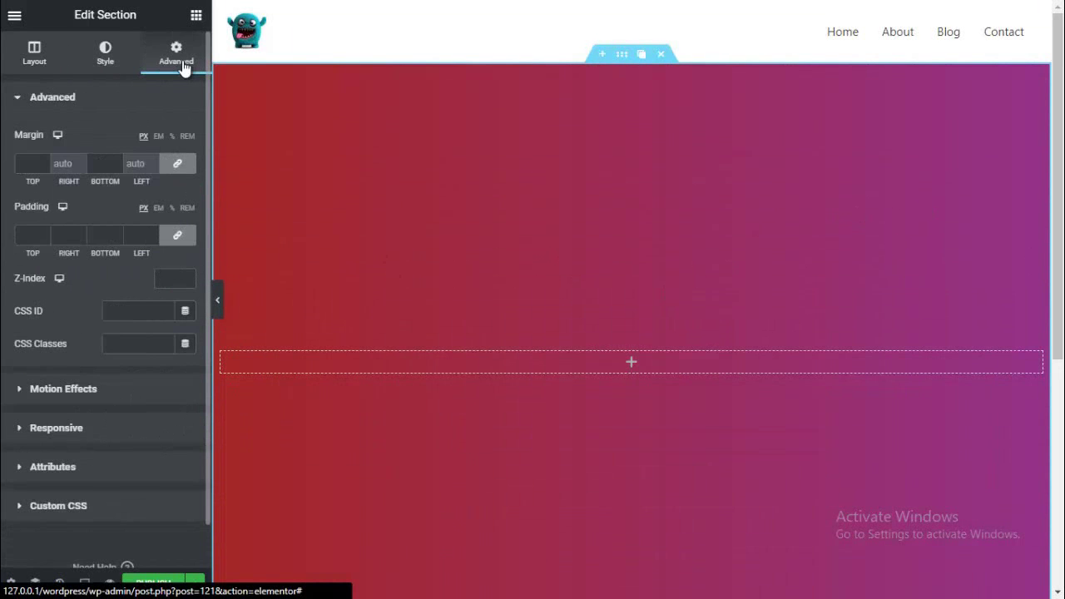
pyautogui.click(189, 278)
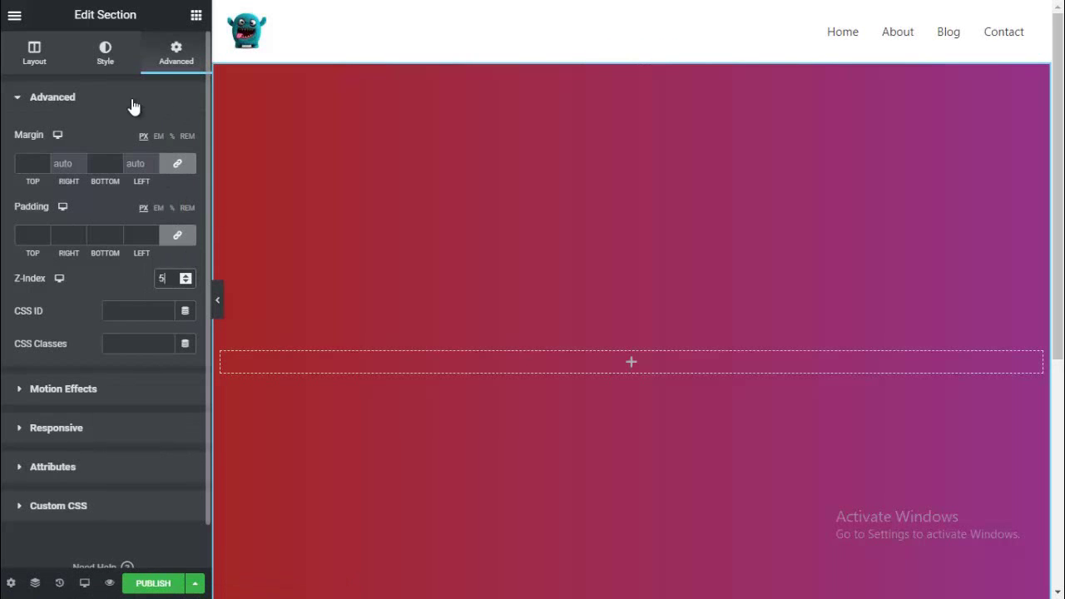
pyautogui.click(95, 388)
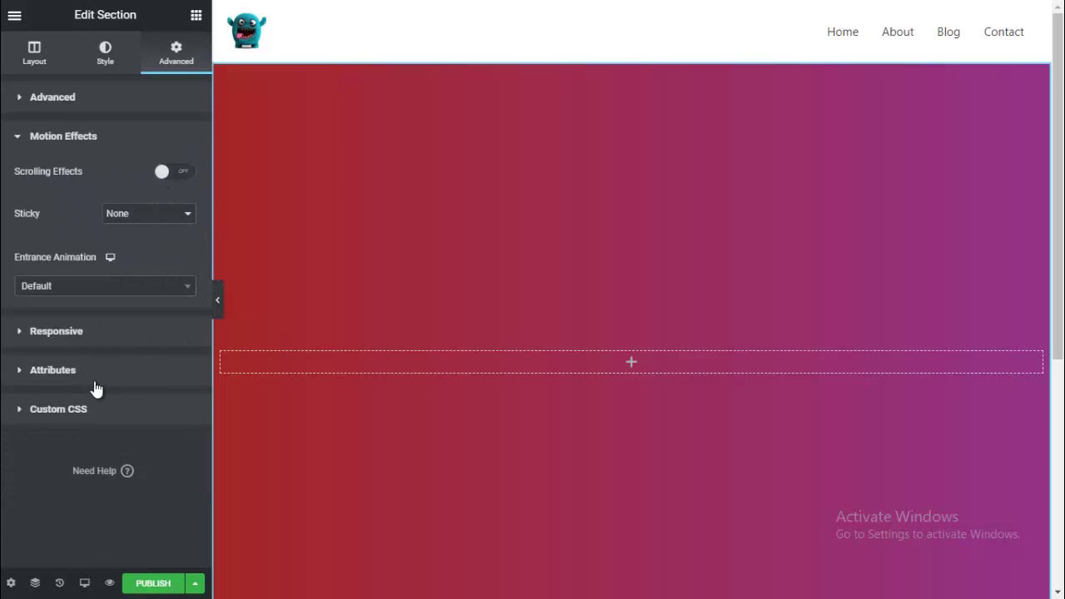
pyautogui.click(121, 215)
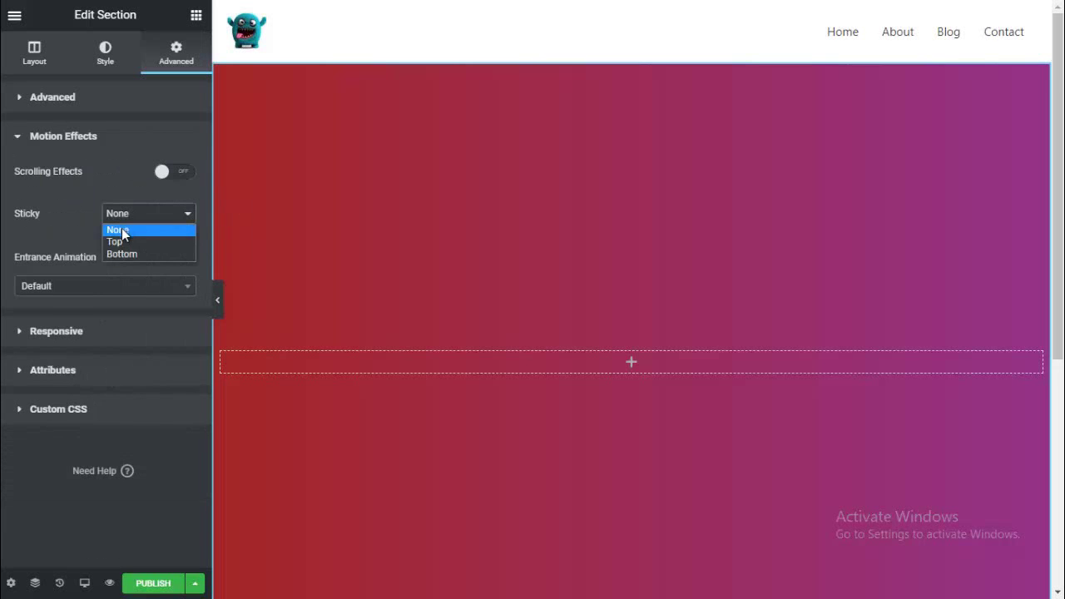
pyautogui.click(122, 243)
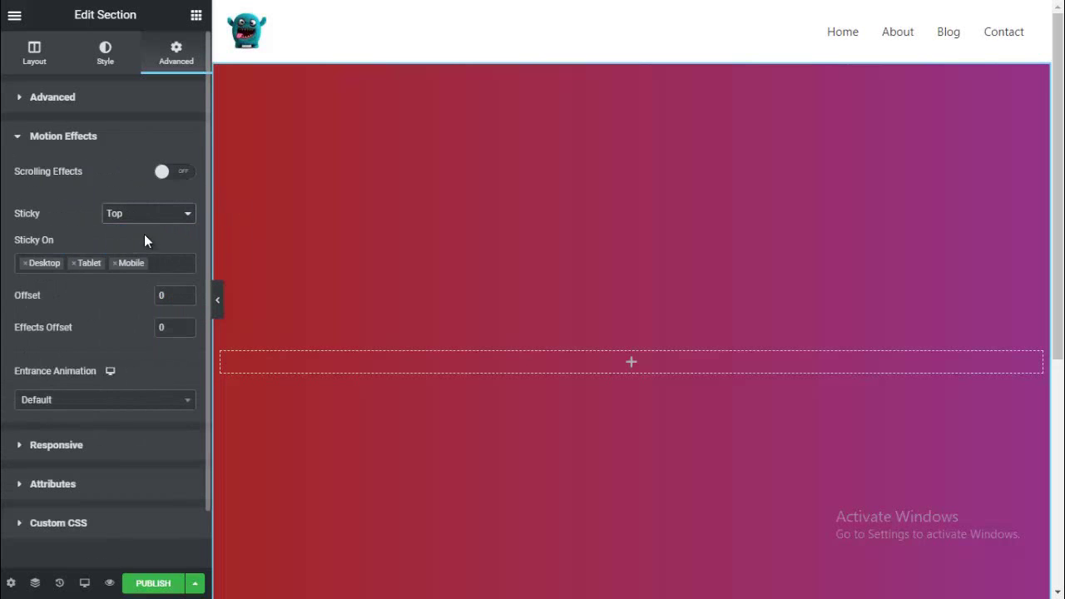
pyautogui.moveTo(1063, 125); pyautogui.dragTo(1063, 376)
pyautogui.click(1062, 322)
pyautogui.moveTo(1062, 323); pyautogui.dragTo(877, 33)
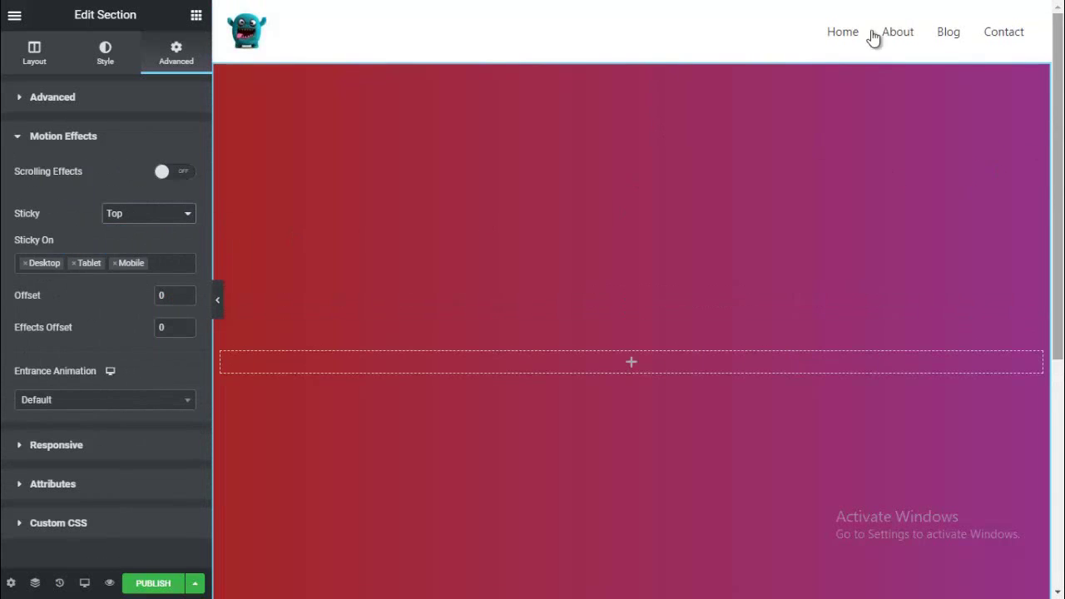
# - Duplicate the gradient section and bring up the background style settings of the copy
pyautogui.rightClick(651, 99)
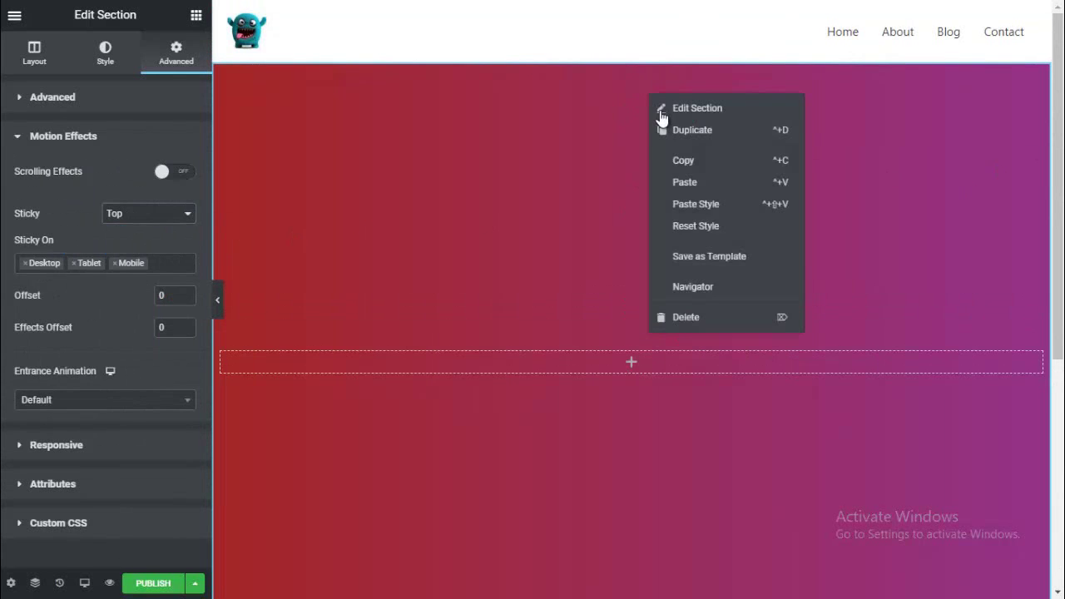
pyautogui.click(672, 131)
pyautogui.moveTo(1062, 118); pyautogui.dragTo(1063, 318)
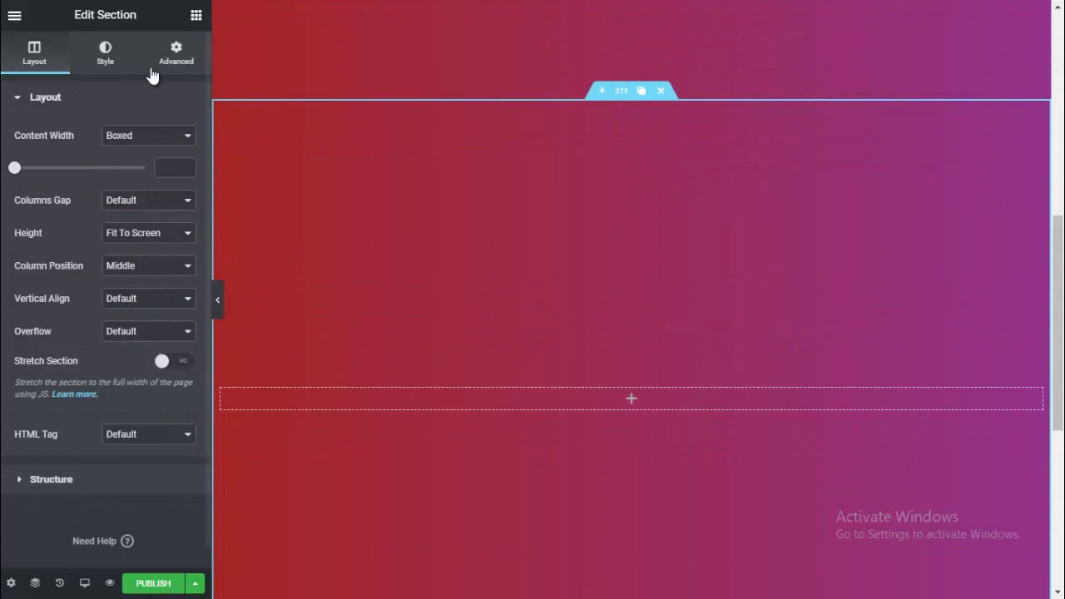
pyautogui.click(107, 65)
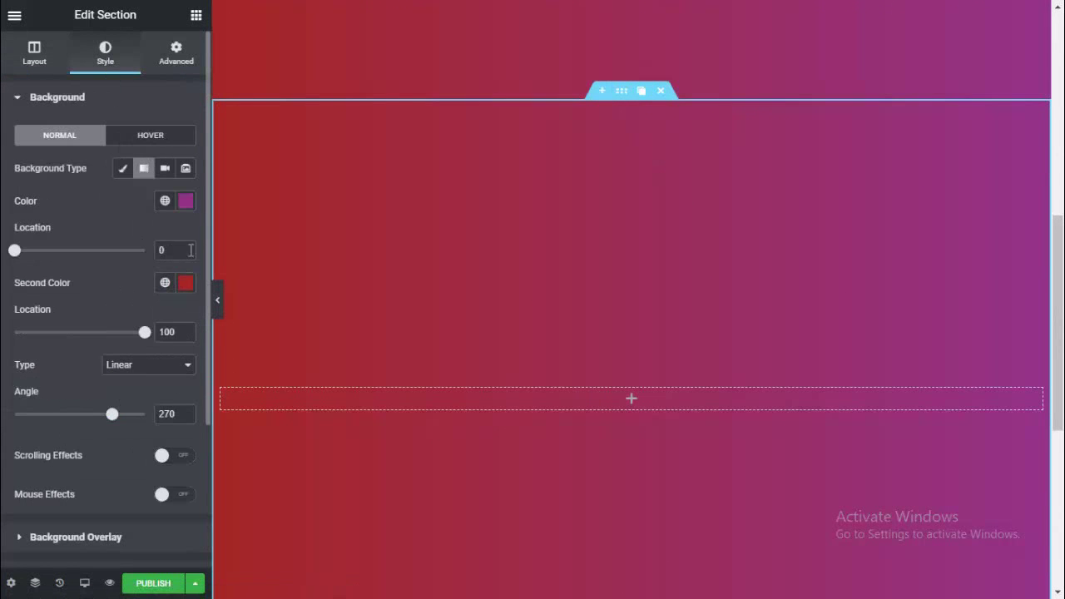
pyautogui.click(185, 202)
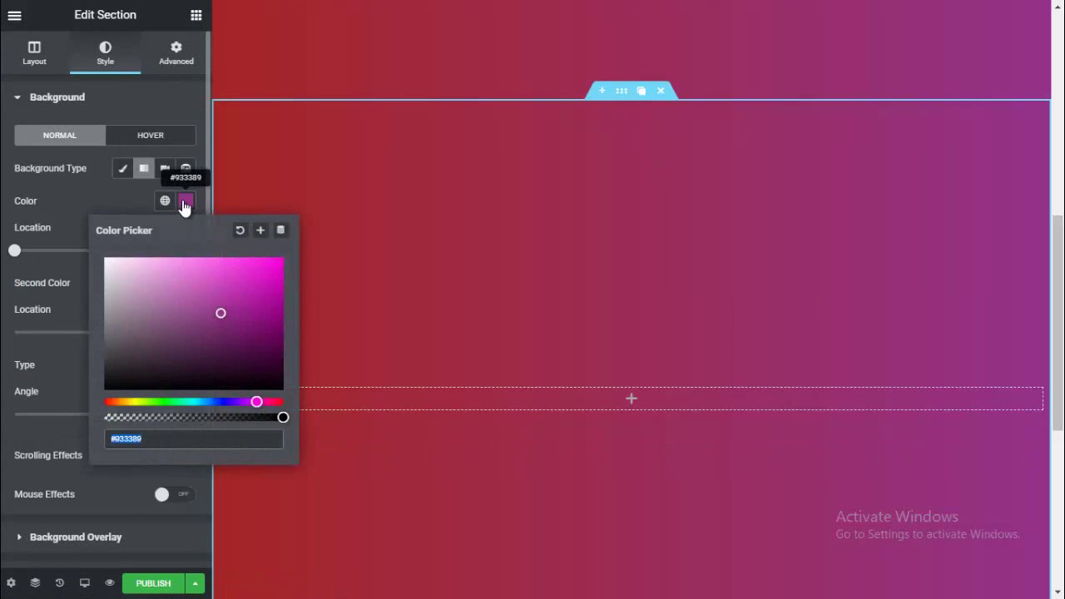
pyautogui.click(258, 230)
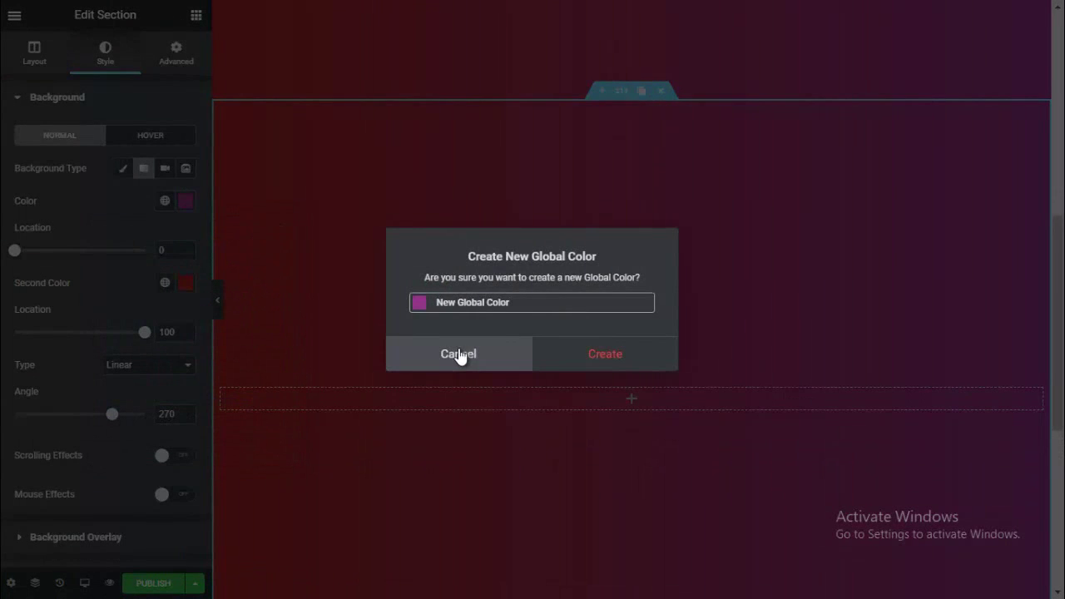
pyautogui.click(459, 356)
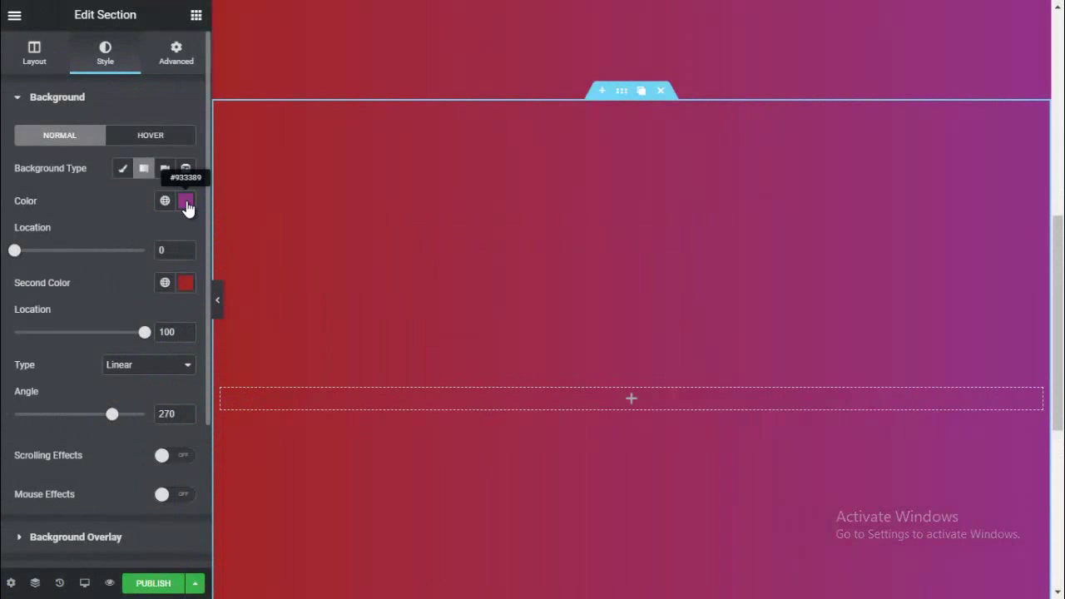
# - Change the first gradient colour of the duplicated section to the red #A82B2B
pyautogui.click(186, 202)
pyautogui.moveTo(258, 401); pyautogui.dragTo(298, 405)
pyautogui.click(235, 309)
pyautogui.moveTo(235, 311); pyautogui.dragTo(237, 301)
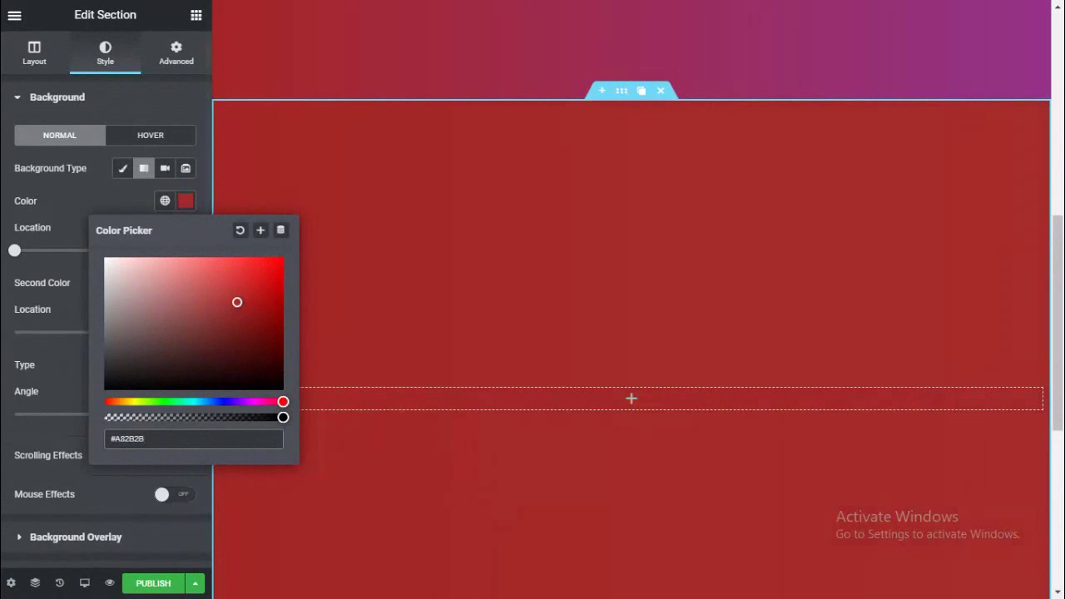
pyautogui.click(4, 331)
# - Change the second gradient colour of the duplicated section to the purple #892AA7
pyautogui.click(181, 290)
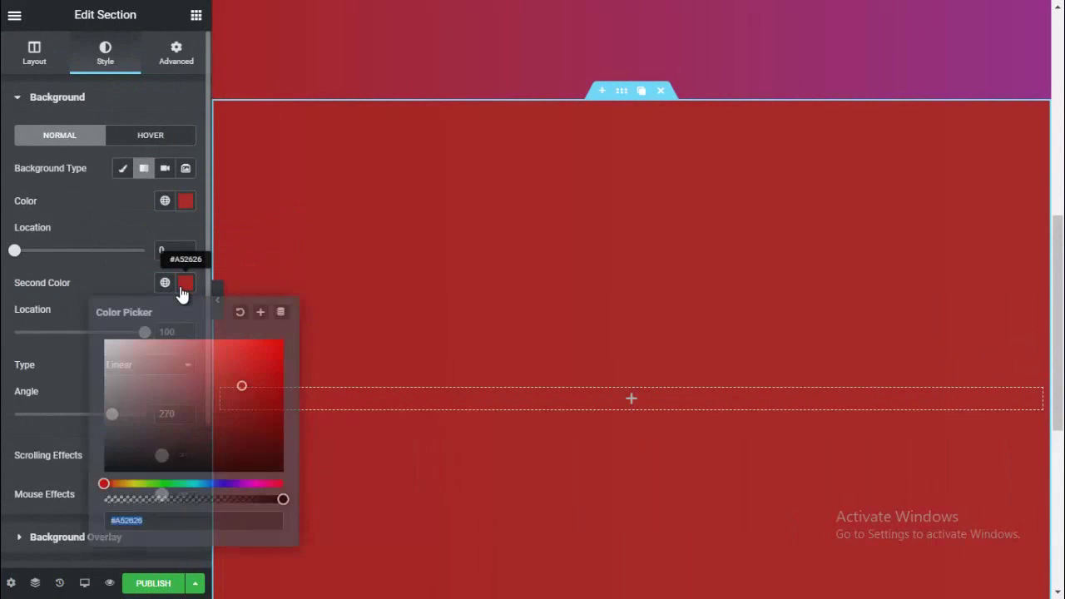
pyautogui.click(248, 484)
pyautogui.moveTo(241, 383); pyautogui.dragTo(240, 386)
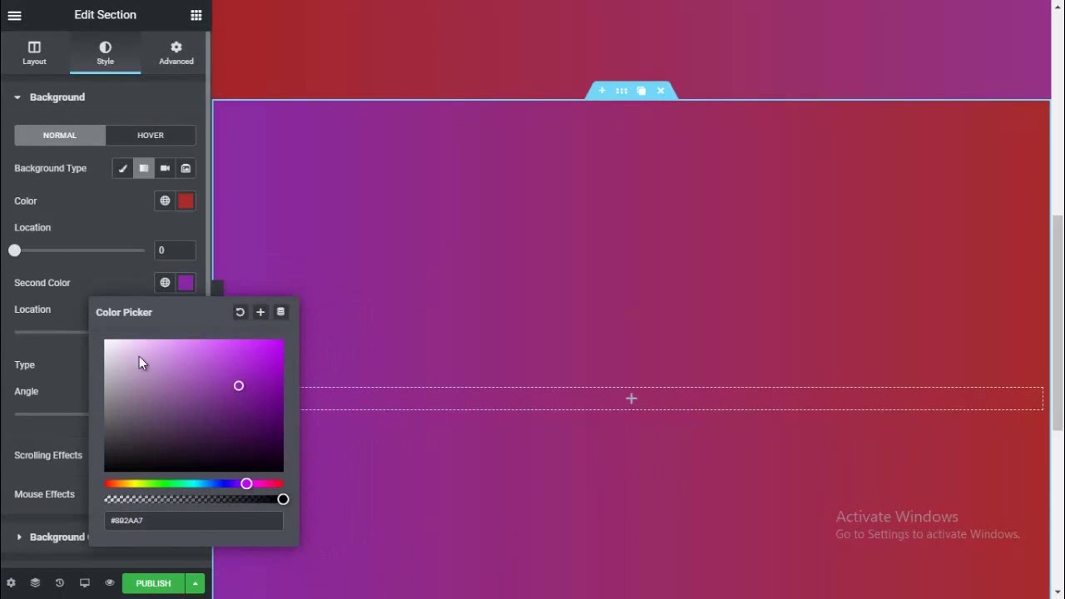
# - Duplicate the red-to-purple gradient section to create a third full-screen section
pyautogui.click(2, 400)
pyautogui.rightClick(613, 239)
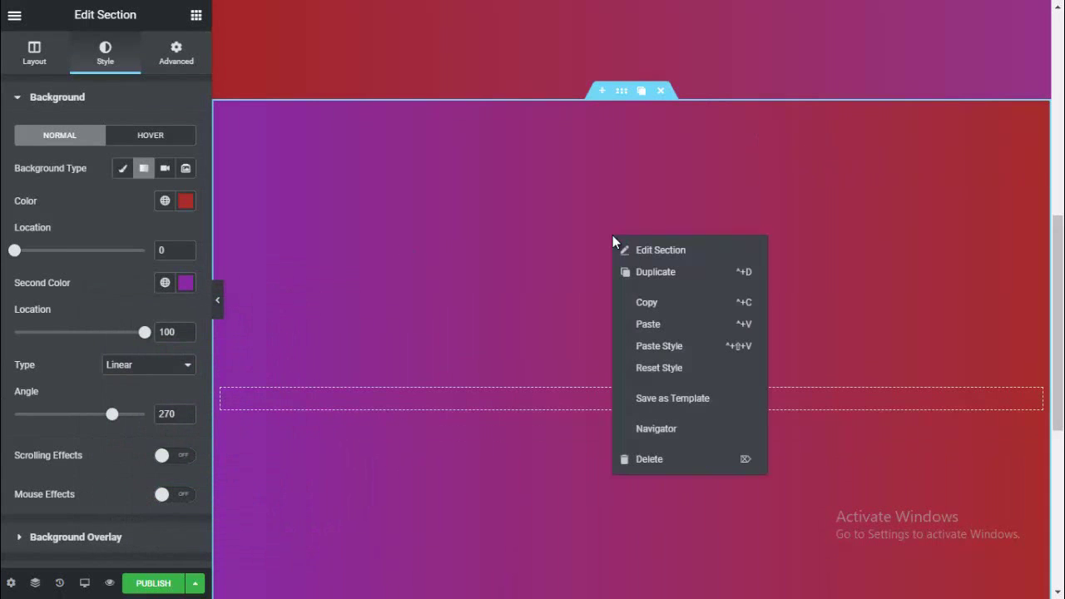
pyautogui.click(652, 271)
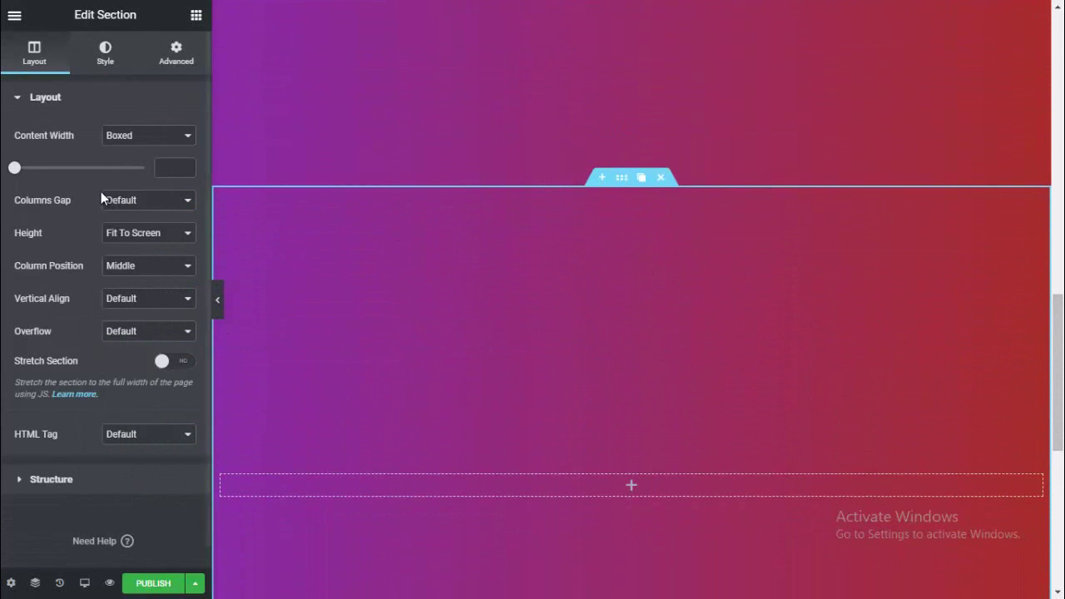
# - Change the first gradient colour of the new third section to the teal #2BA89D
pyautogui.click(107, 55)
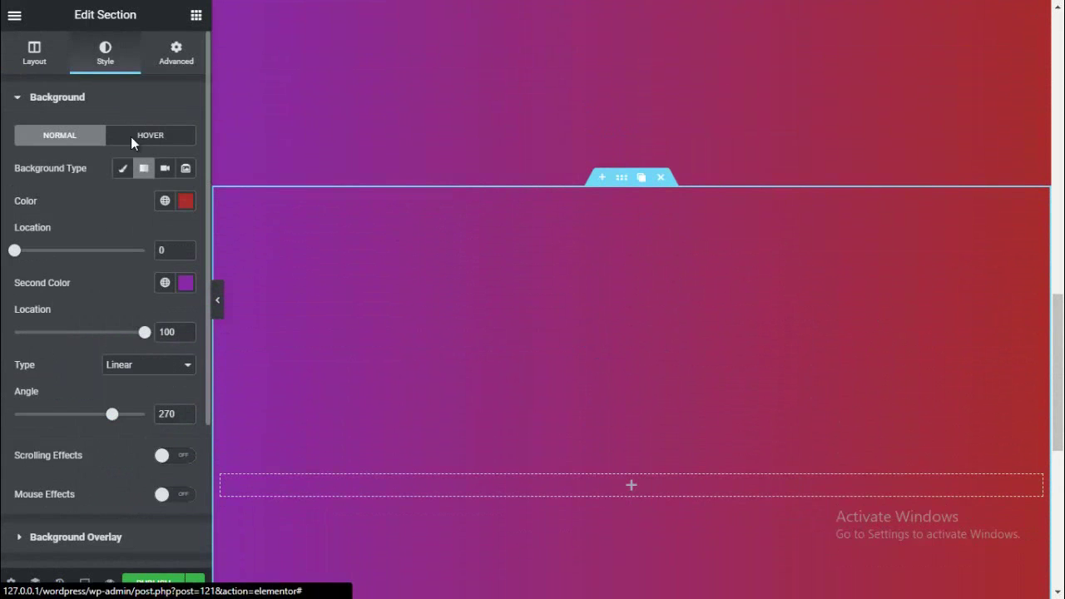
pyautogui.click(186, 205)
pyautogui.click(191, 402)
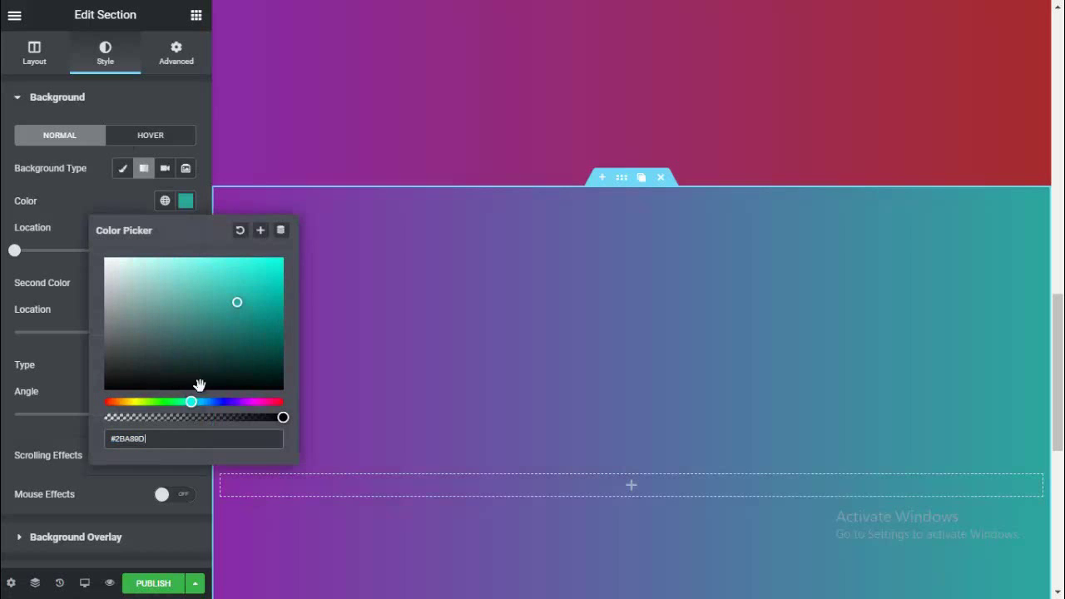
pyautogui.click(0, 309)
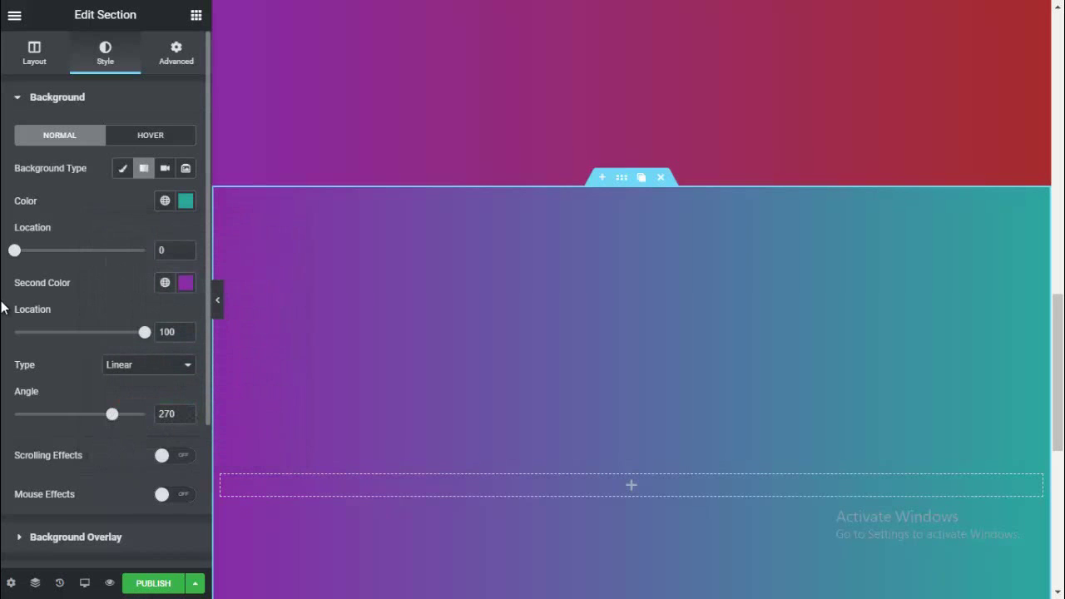
# - Change the second gradient colour of the third section to the blue #3B2AA7
pyautogui.click(184, 283)
pyautogui.moveTo(178, 484); pyautogui.dragTo(227, 483)
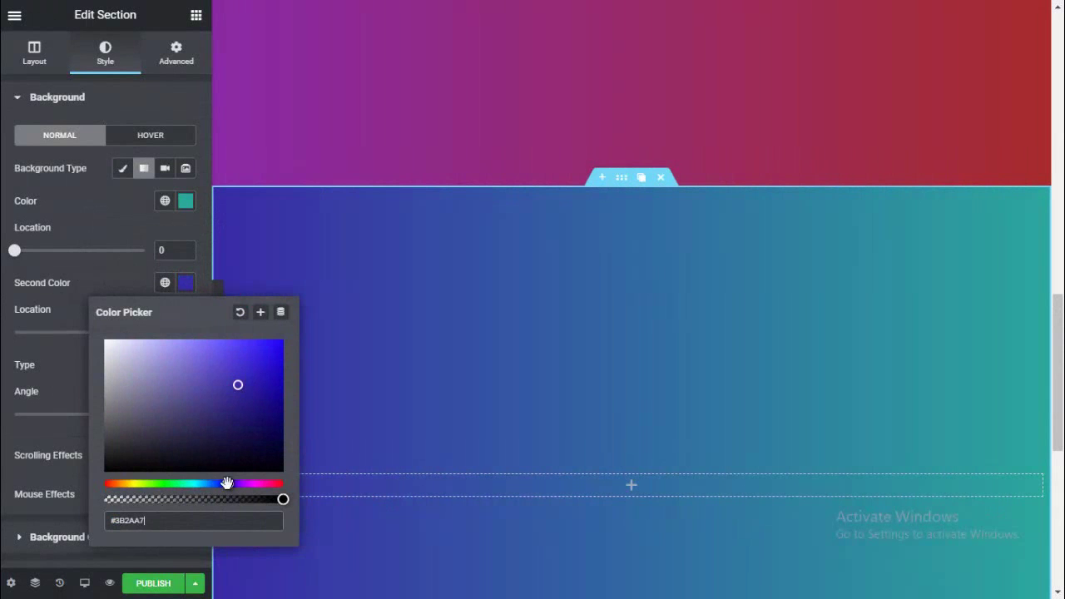
pyautogui.click(68, 325)
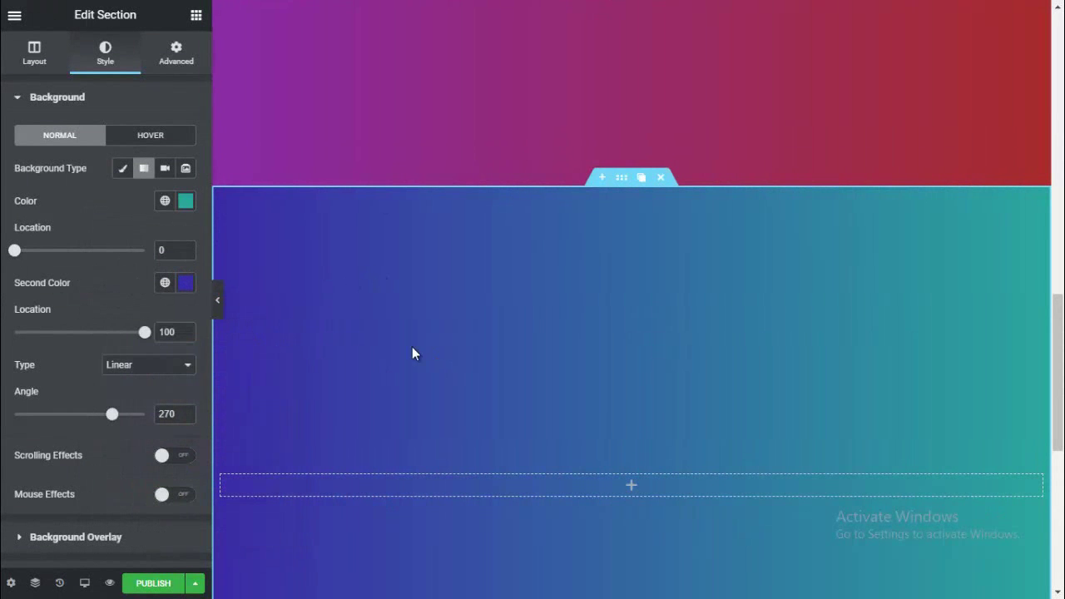
# - Bring up the Navigator's list of sections and check the first section's Z-Index
pyautogui.click(35, 582)
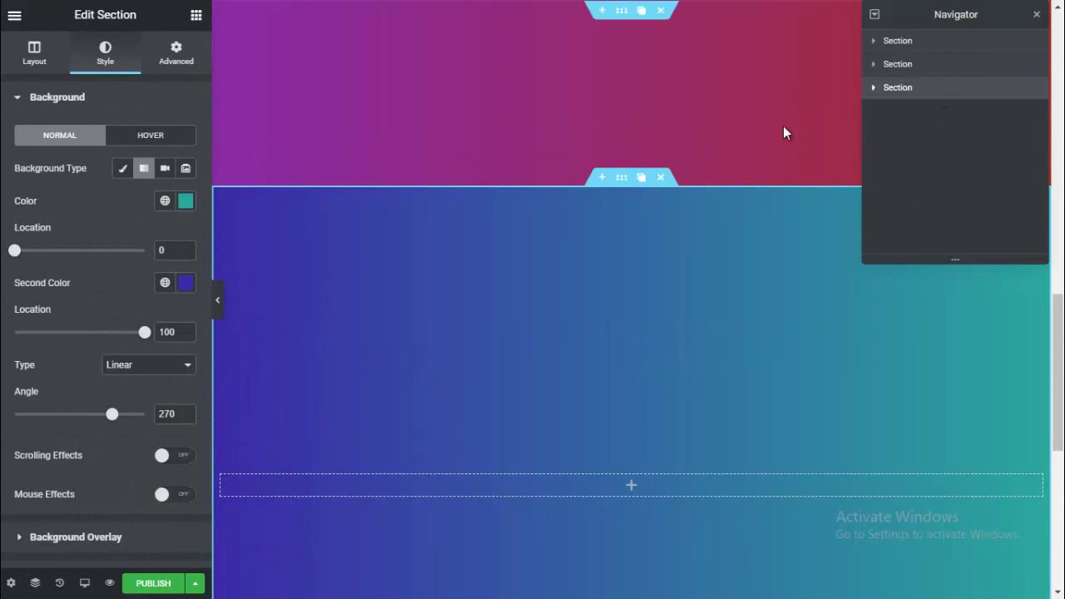
pyautogui.click(1036, 17)
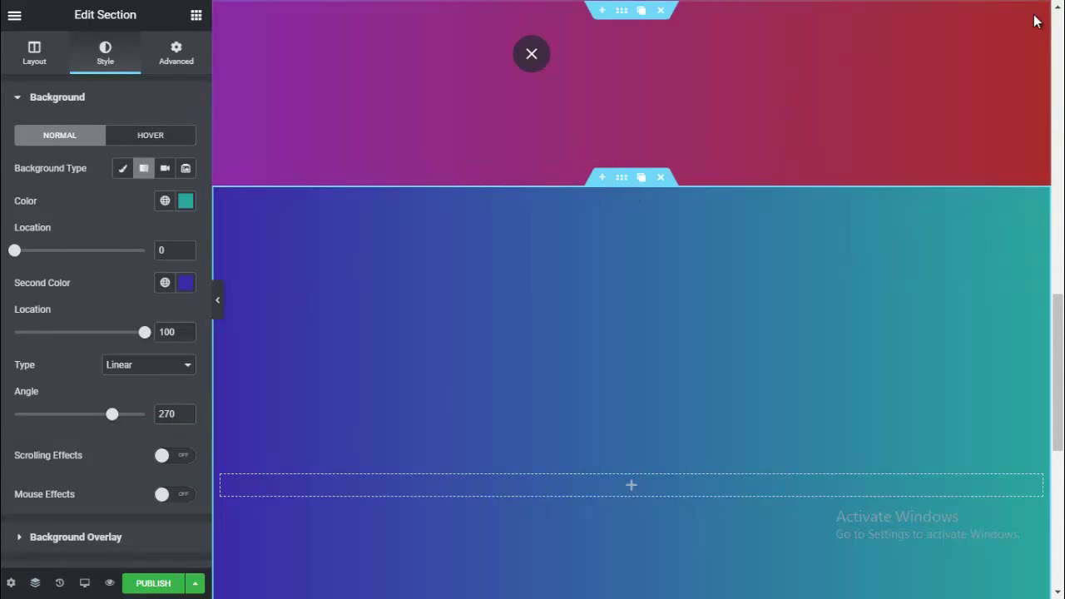
pyautogui.rightClick(698, 85)
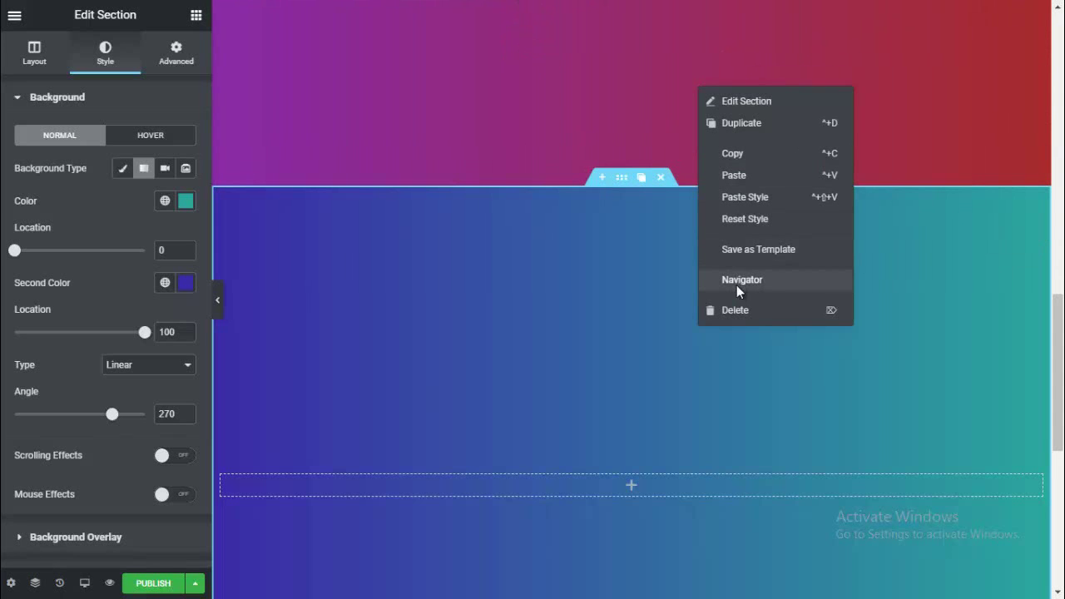
pyautogui.click(737, 282)
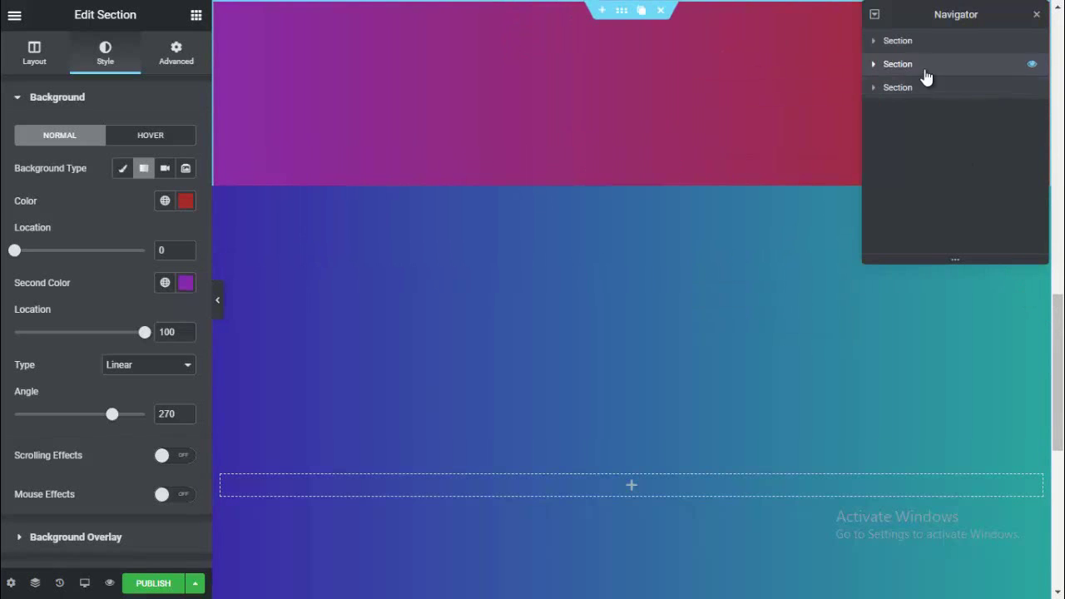
pyautogui.click(910, 51)
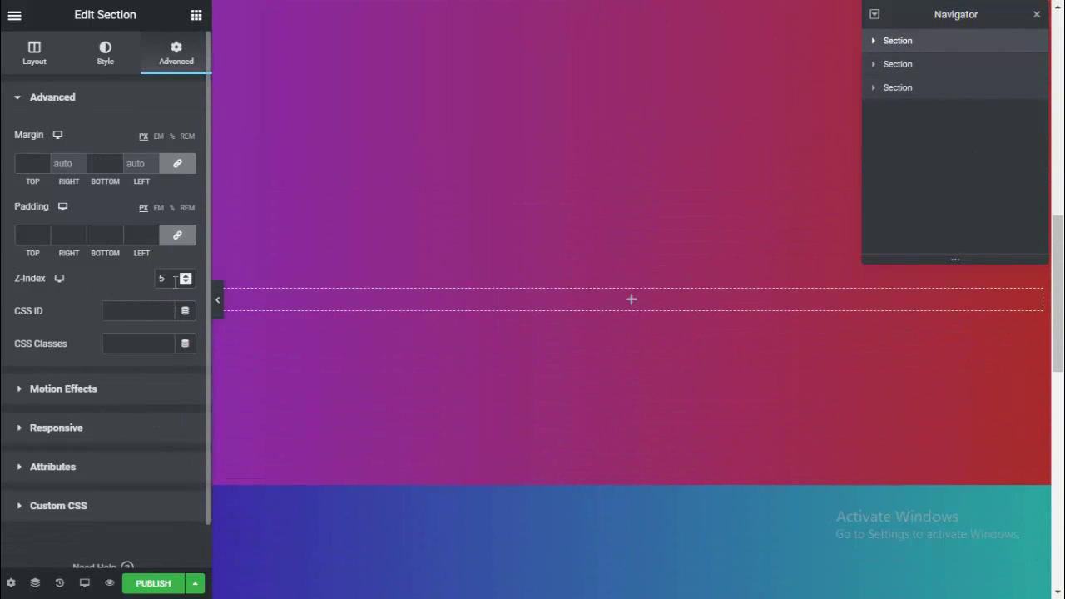
# - Set the second section's Z-Index to 6 and check its Sticky setting under Motion Effects
pyautogui.click(935, 65)
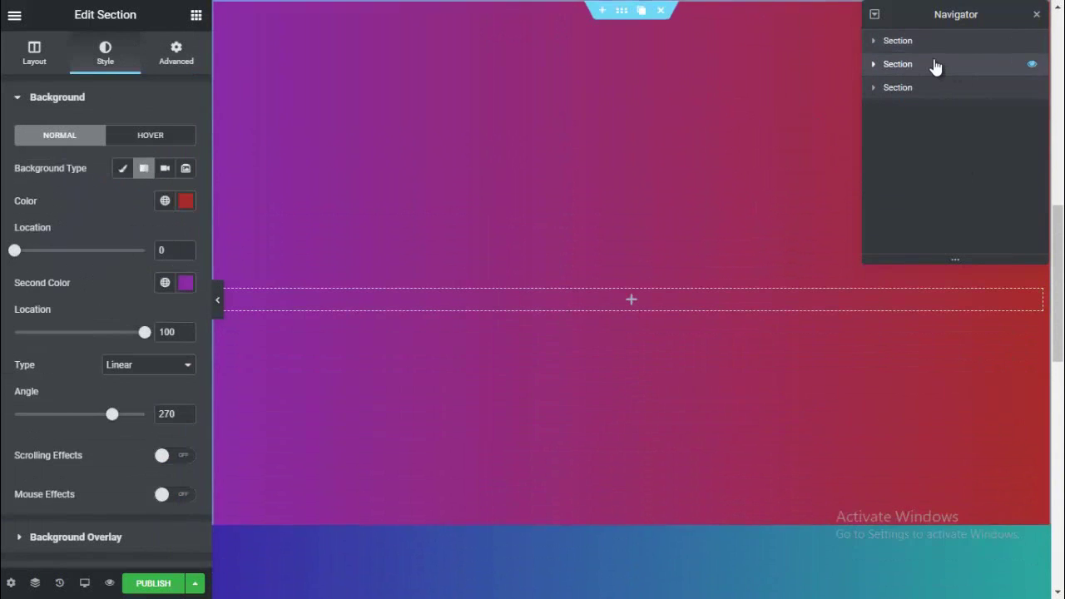
pyautogui.click(173, 58)
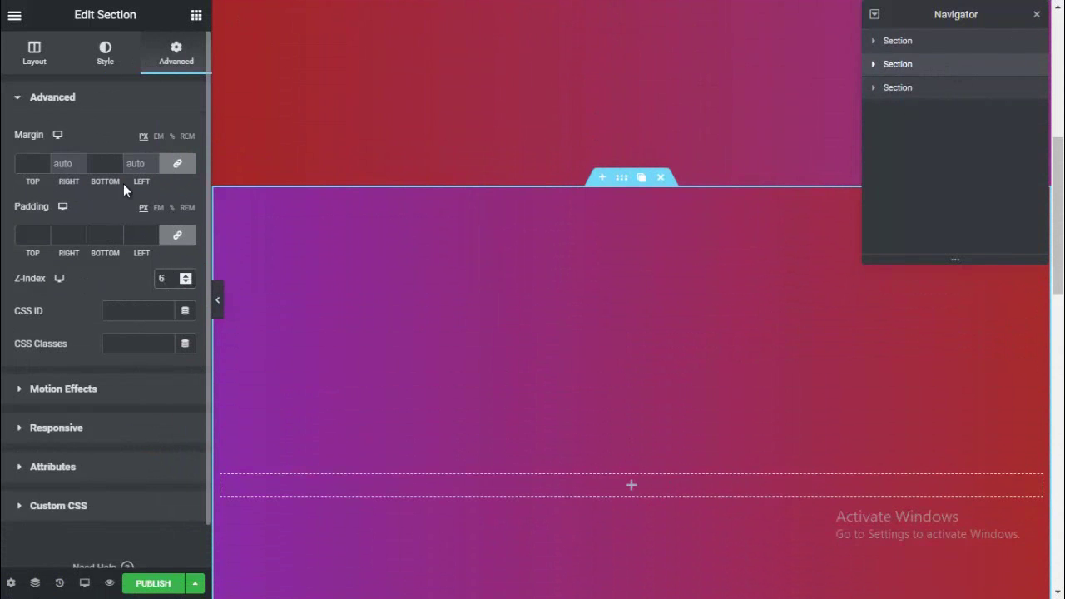
pyautogui.click(92, 100)
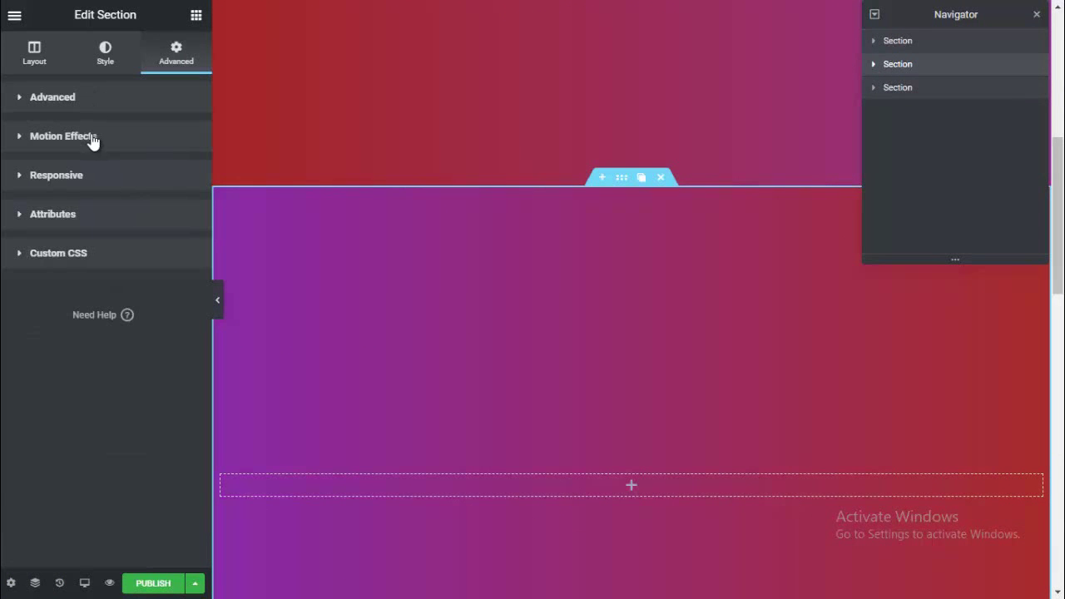
pyautogui.click(92, 140)
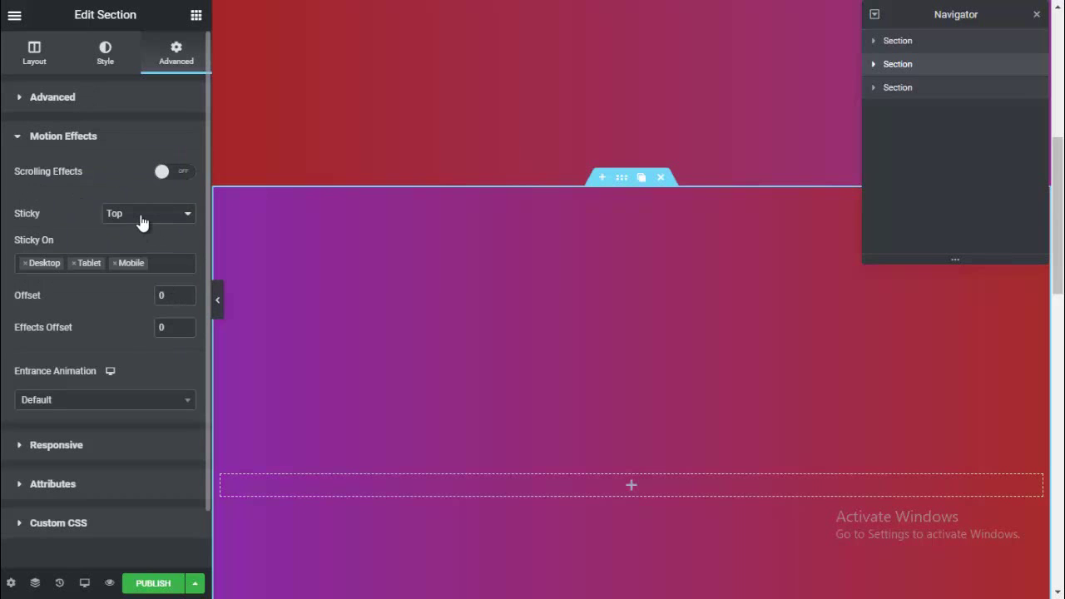
# - Set the third section's Z-Index to 7 and check its Sticky setting under Motion Effects
pyautogui.click(900, 98)
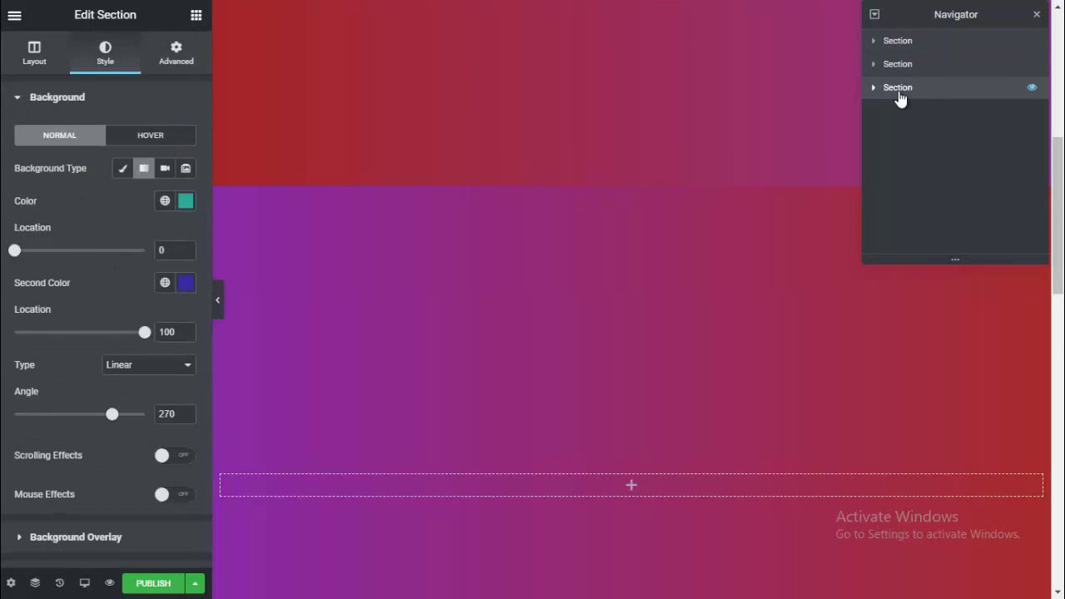
pyautogui.click(175, 50)
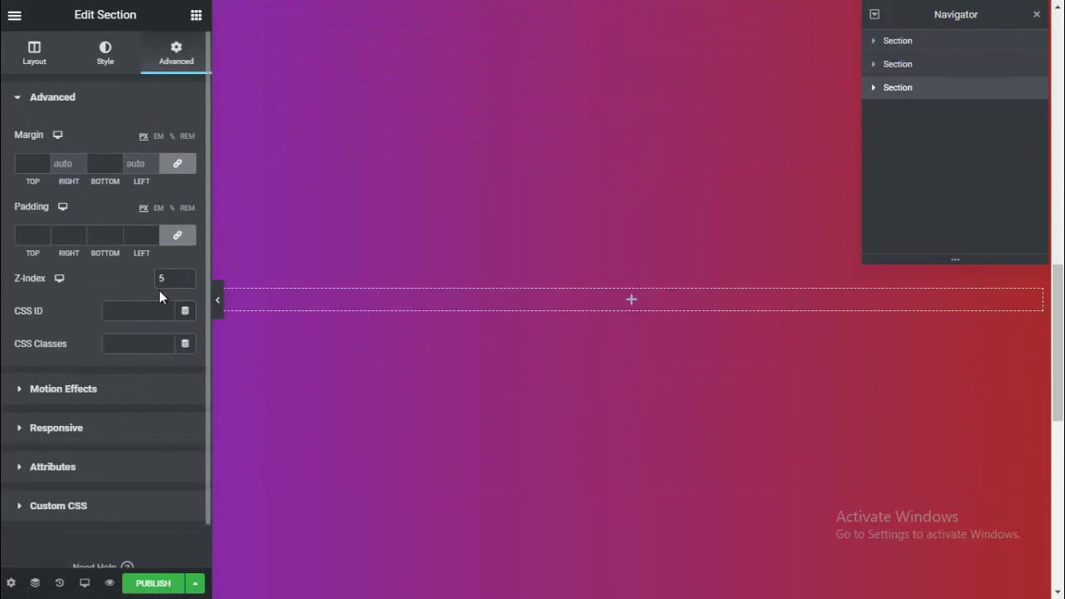
pyautogui.click(184, 276)
pyautogui.click(184, 276)
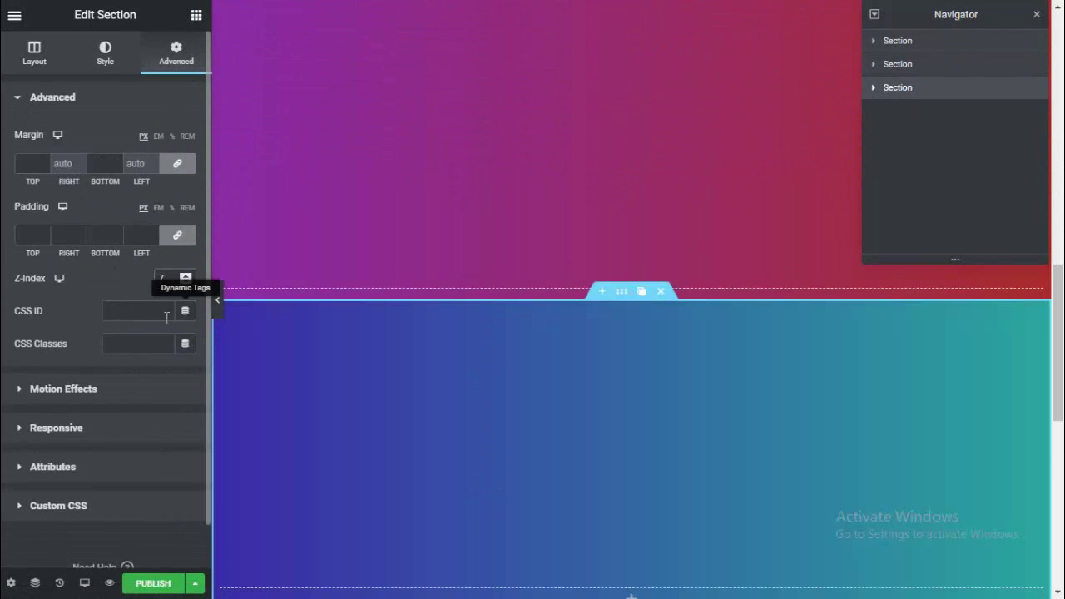
pyautogui.click(103, 404)
pyautogui.click(106, 401)
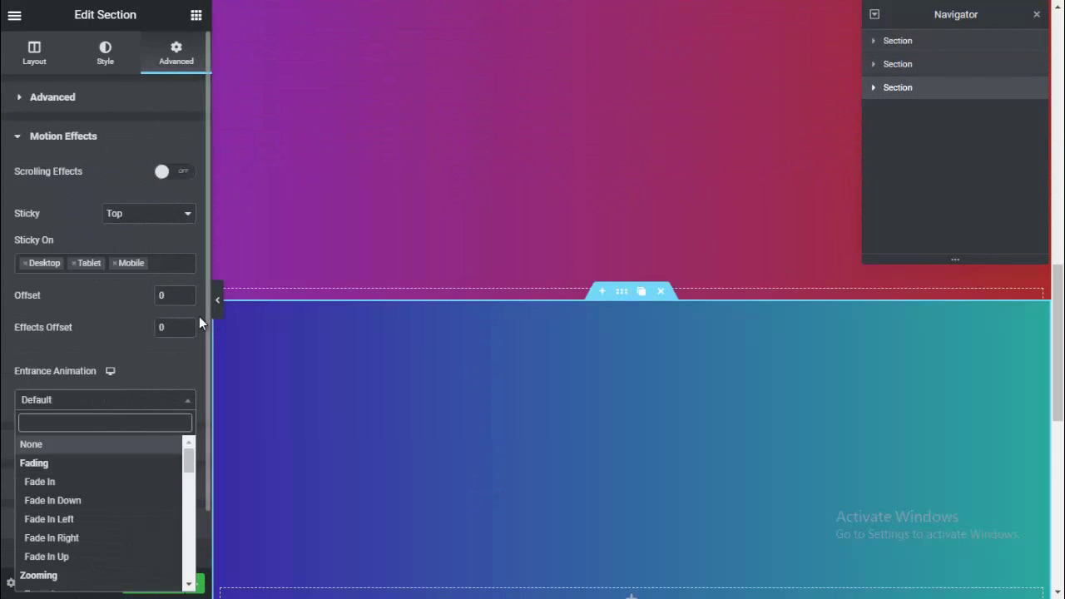
pyautogui.click(1, 233)
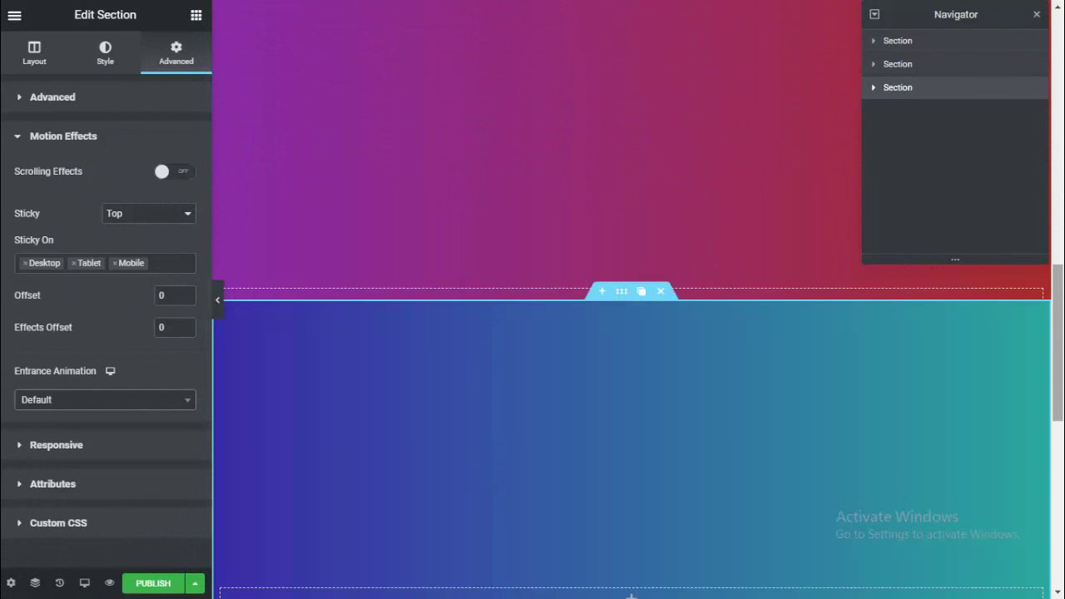
# - Try the blue-teal section above the second red-purple section, and return it to last place
pyautogui.scroll(9, 1058, 190)
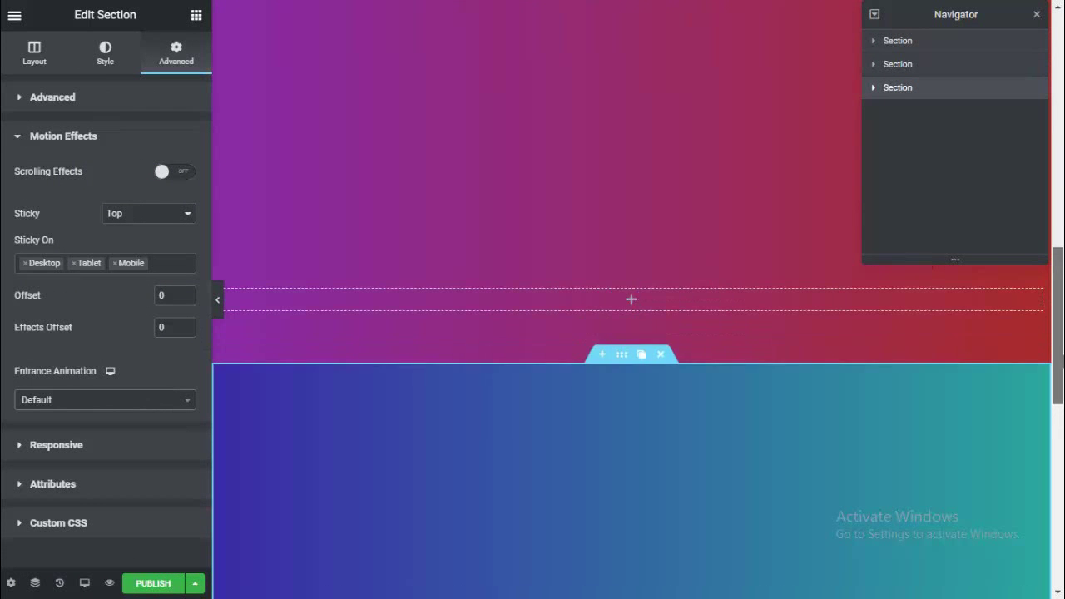
pyautogui.scroll(-2, 1062, 190)
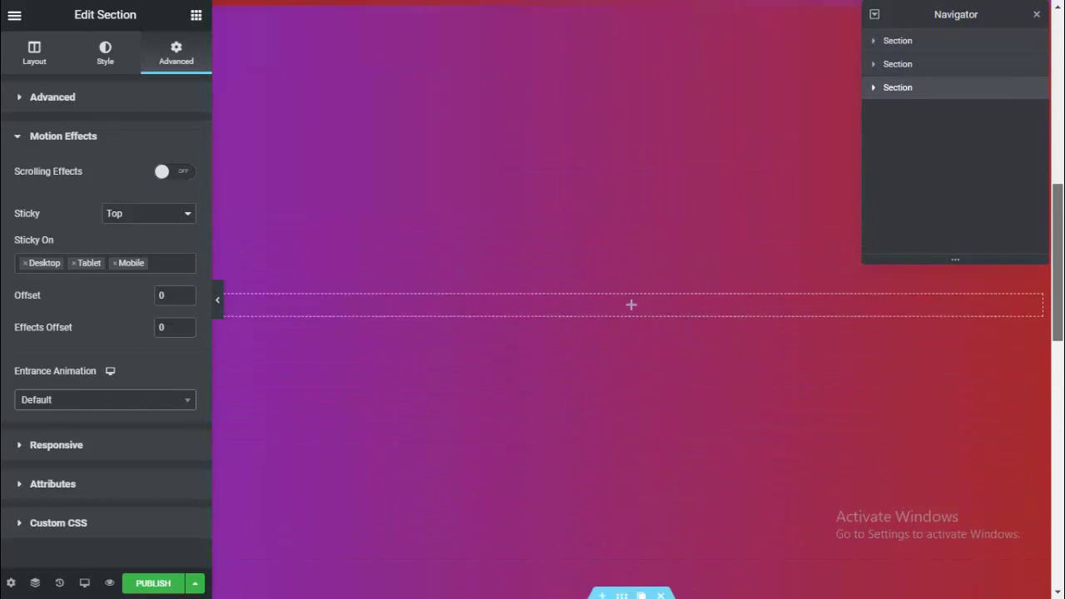
pyautogui.moveTo(886, 94); pyautogui.dragTo(887, 71)
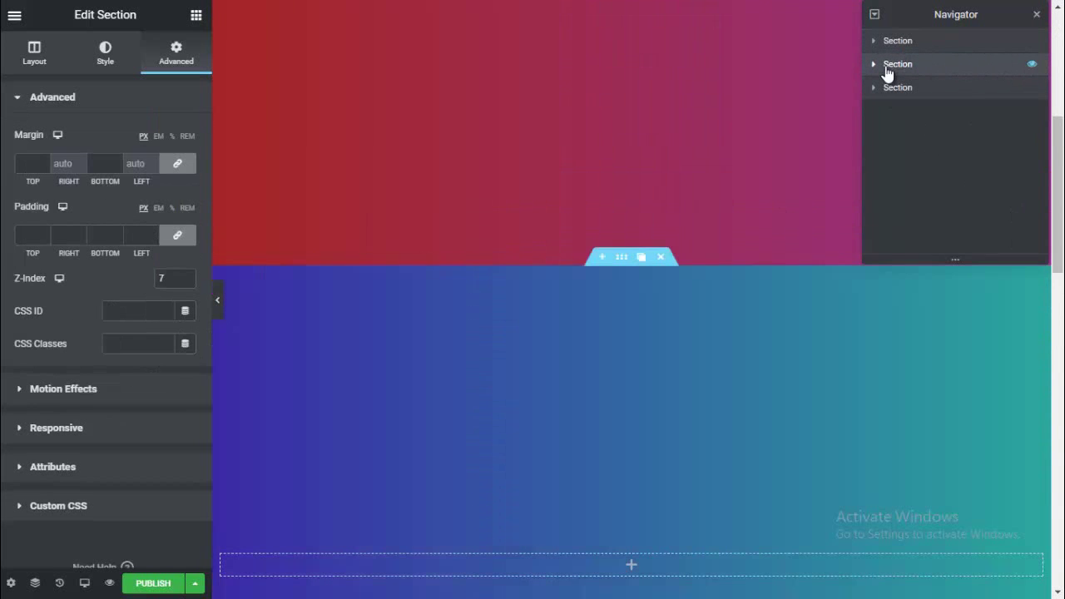
pyautogui.moveTo(1062, 170); pyautogui.dragTo(1053, 71)
pyautogui.moveTo(954, 72); pyautogui.dragTo(953, 93)
pyautogui.moveTo(1061, 92); pyautogui.dragTo(1061, 150)
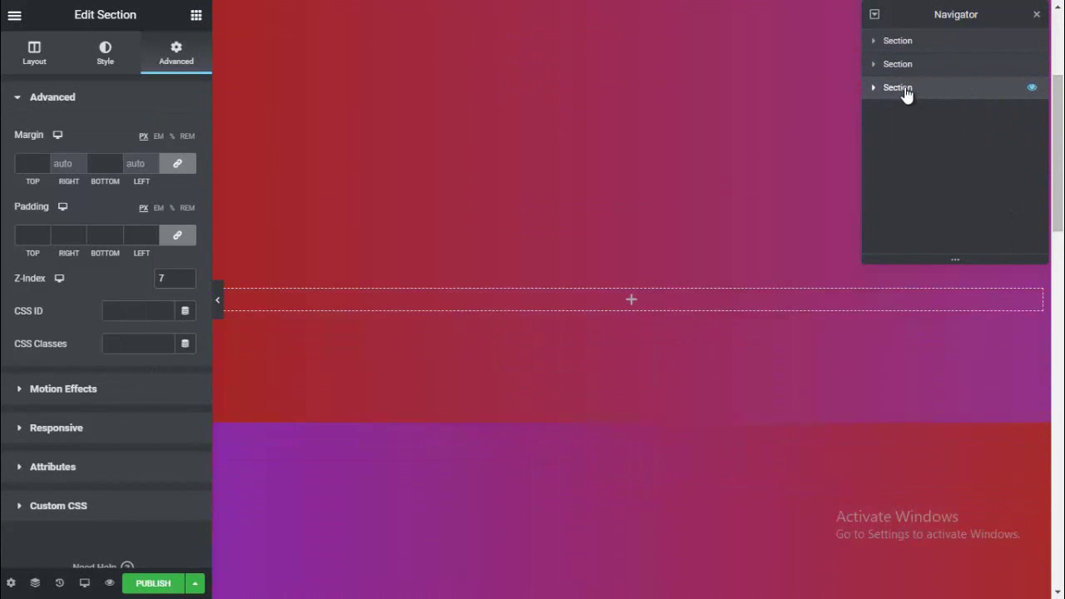
# - Move the blue-teal section to second place and set Z-Index 6 on it and 7 on the last section
pyautogui.moveTo(907, 91); pyautogui.dragTo(904, 65)
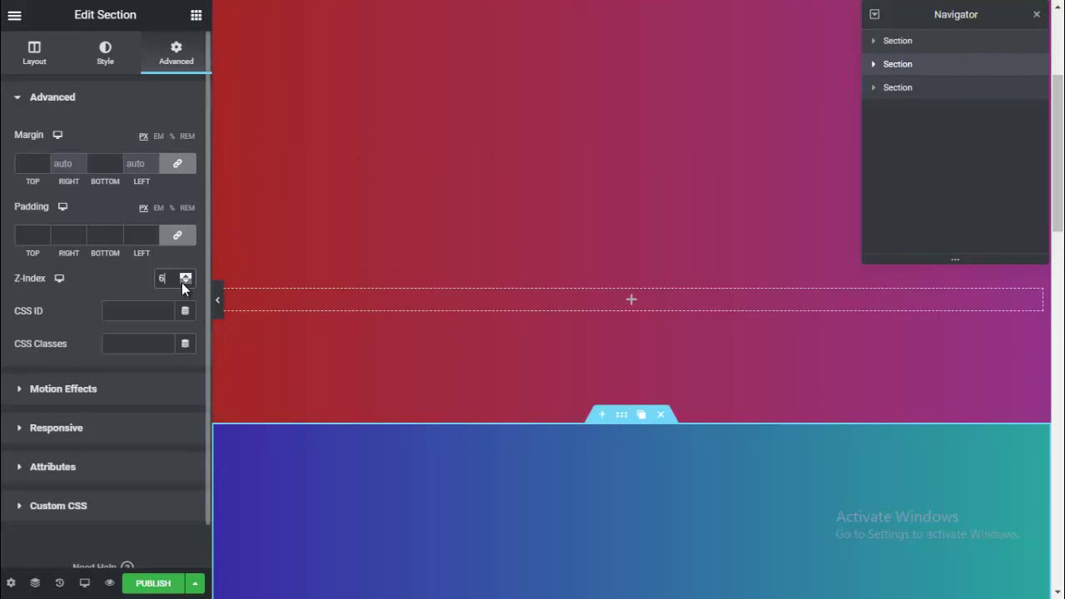
pyautogui.click(899, 89)
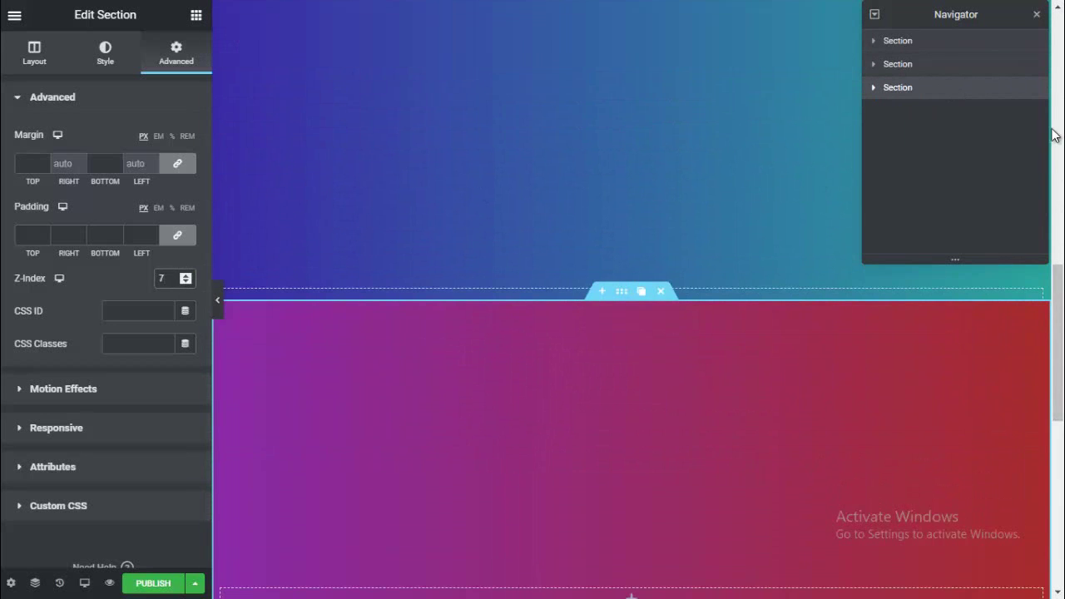
pyautogui.scroll(3, 638, 428)
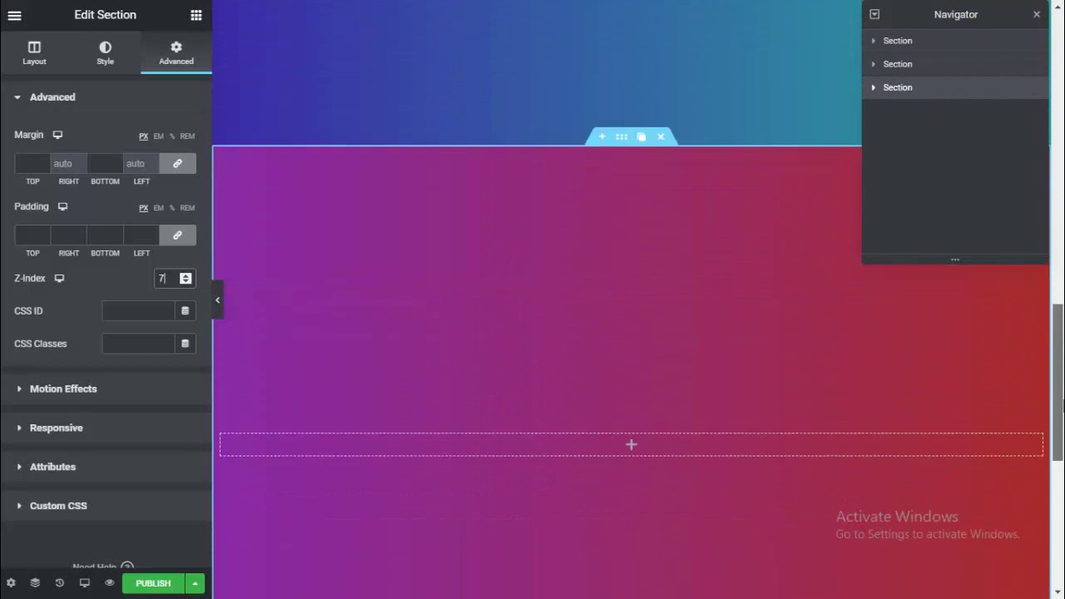
pyautogui.moveTo(1058, 437); pyautogui.dragTo(1051, 108)
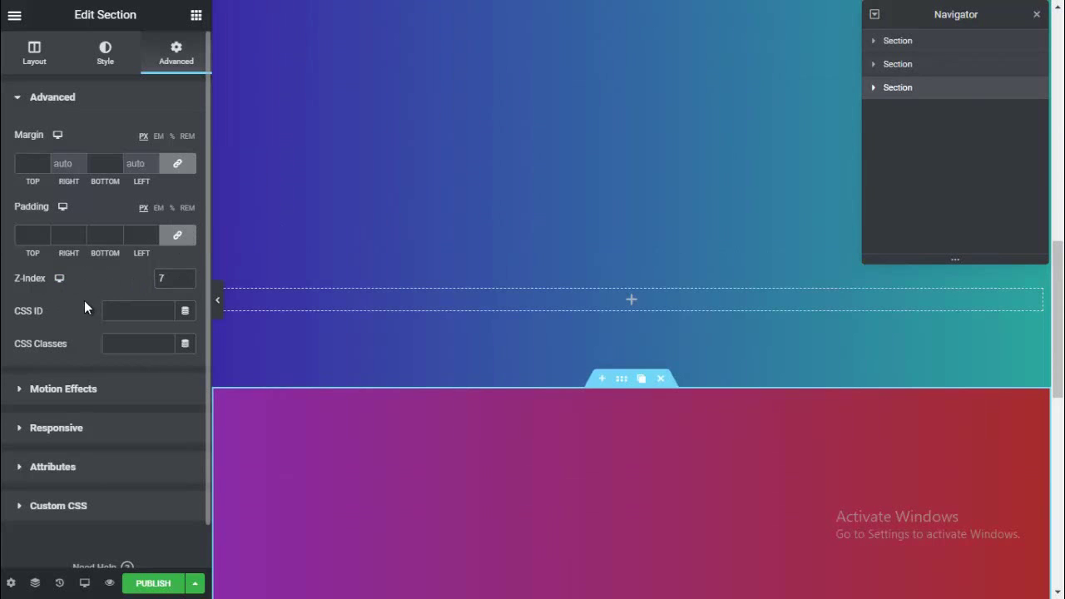
pyautogui.click(65, 387)
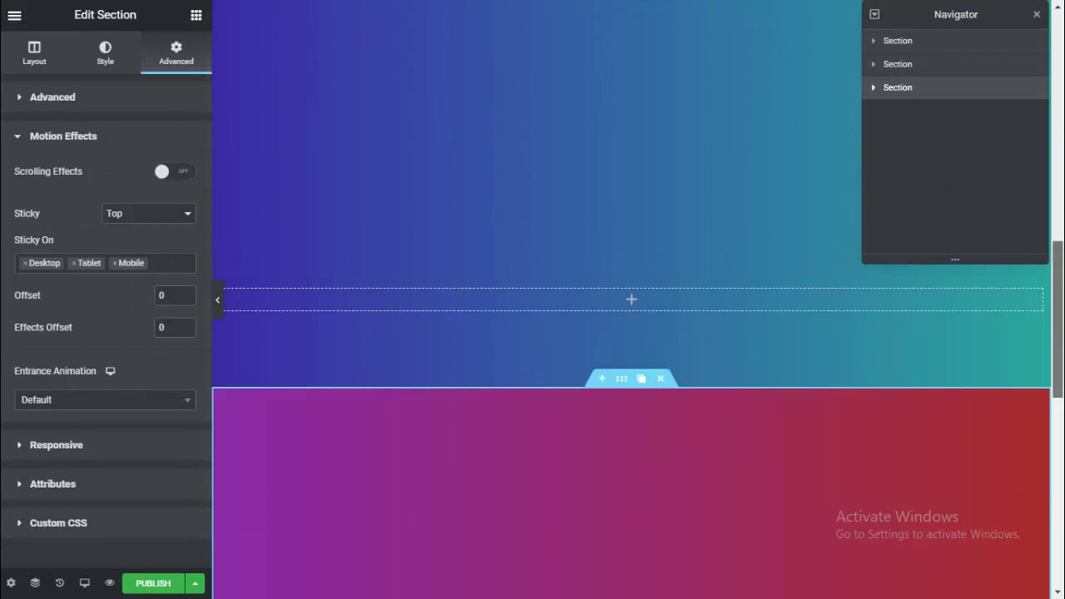
# - Add a two-column Inner Section to the first section and place an Image widget in its right column
pyautogui.scroll(10, 1058, 233)
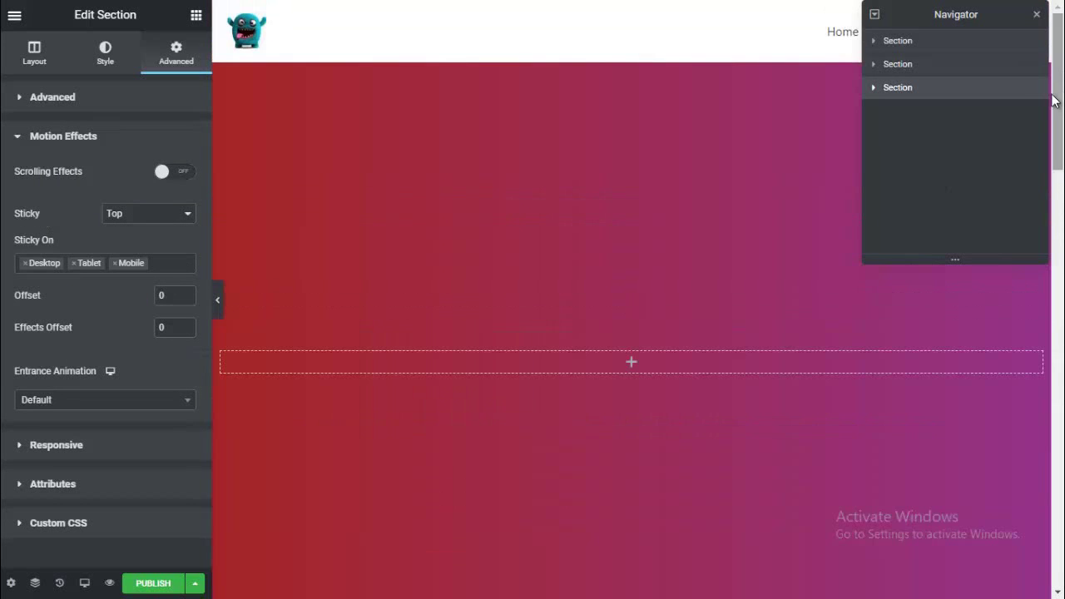
pyautogui.click(618, 359)
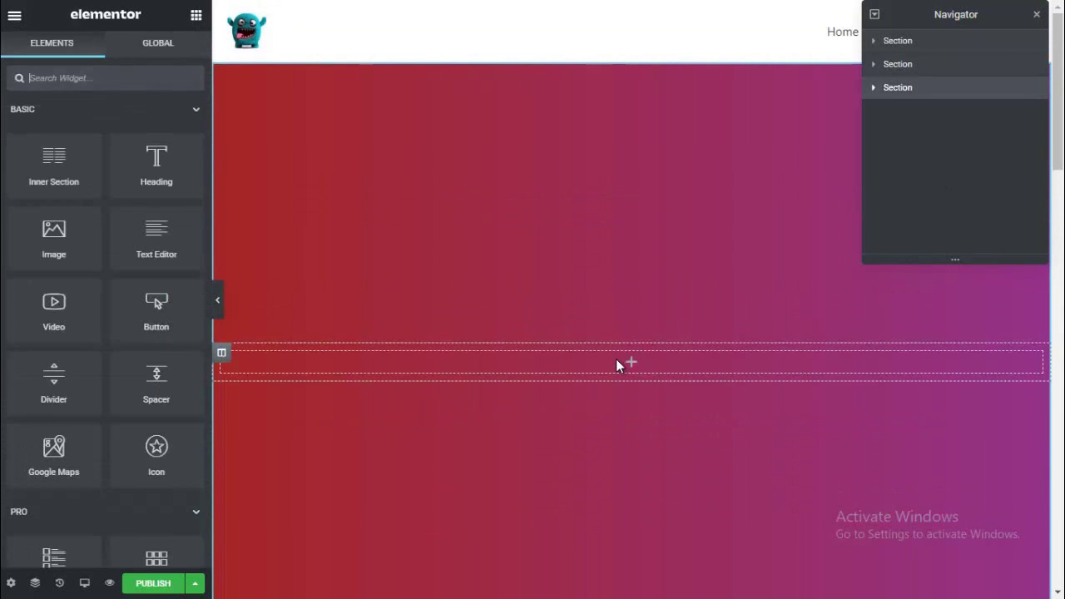
pyautogui.moveTo(59, 176); pyautogui.dragTo(532, 361)
pyautogui.moveTo(26, 162); pyautogui.dragTo(495, 356)
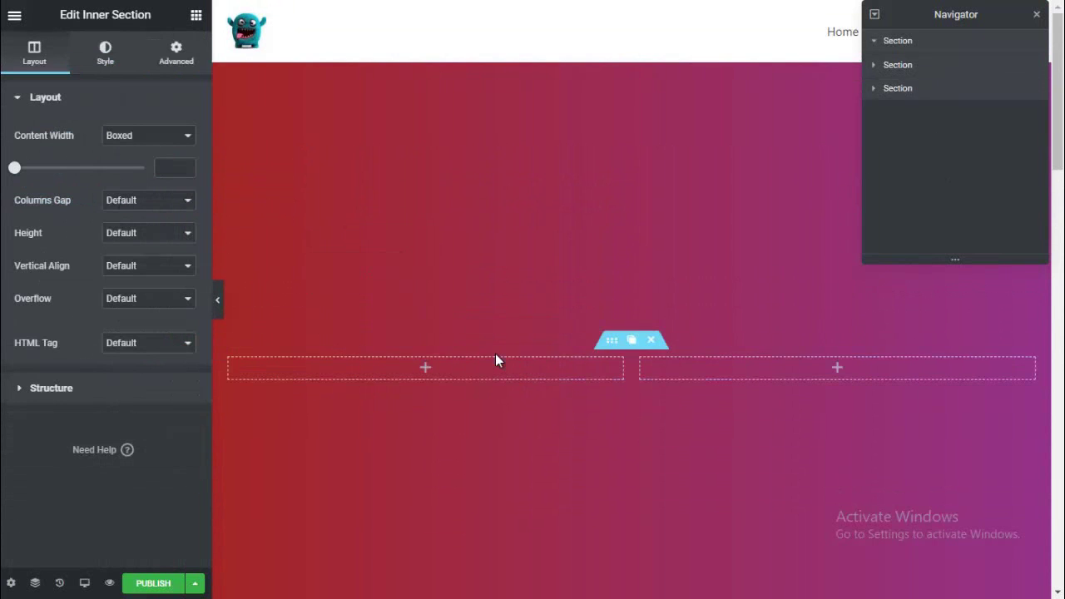
pyautogui.click(785, 359)
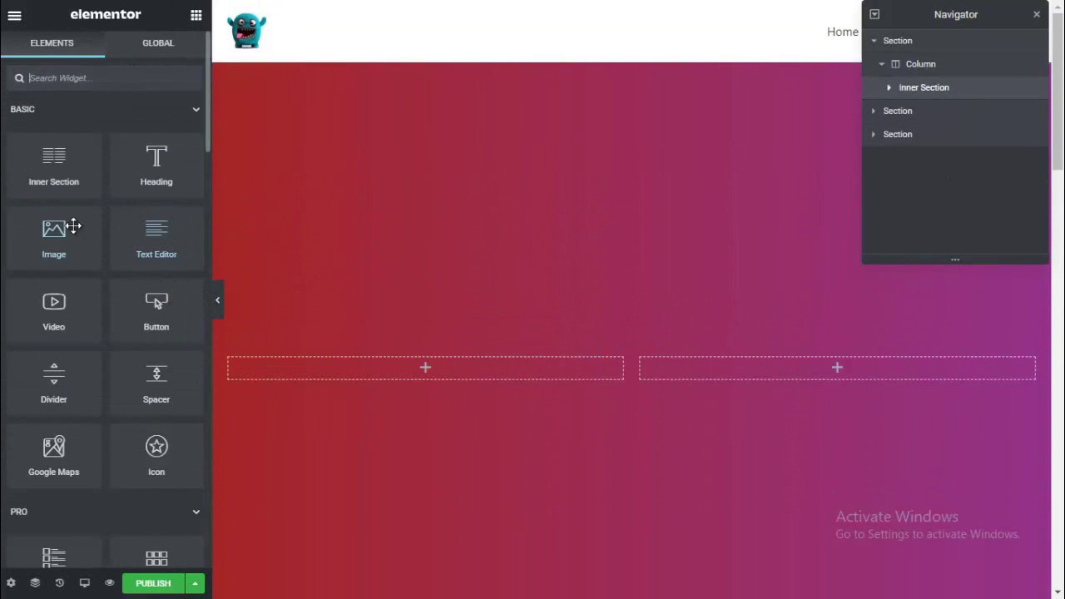
pyautogui.moveTo(31, 235); pyautogui.dragTo(716, 366)
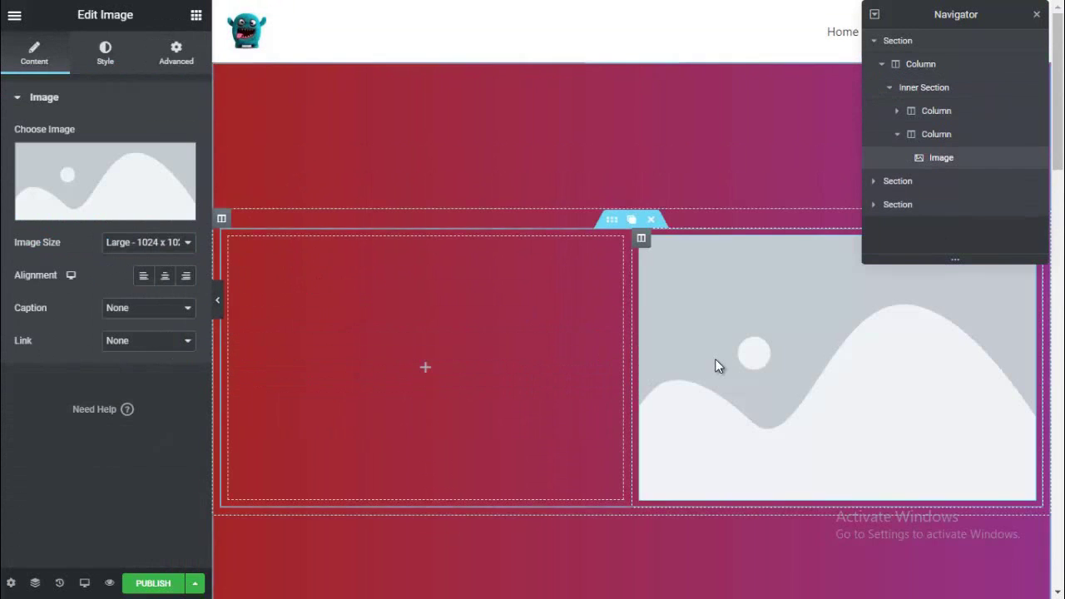
# - Set the Image widget's picture to png9 from the Media Library
pyautogui.click(85, 158)
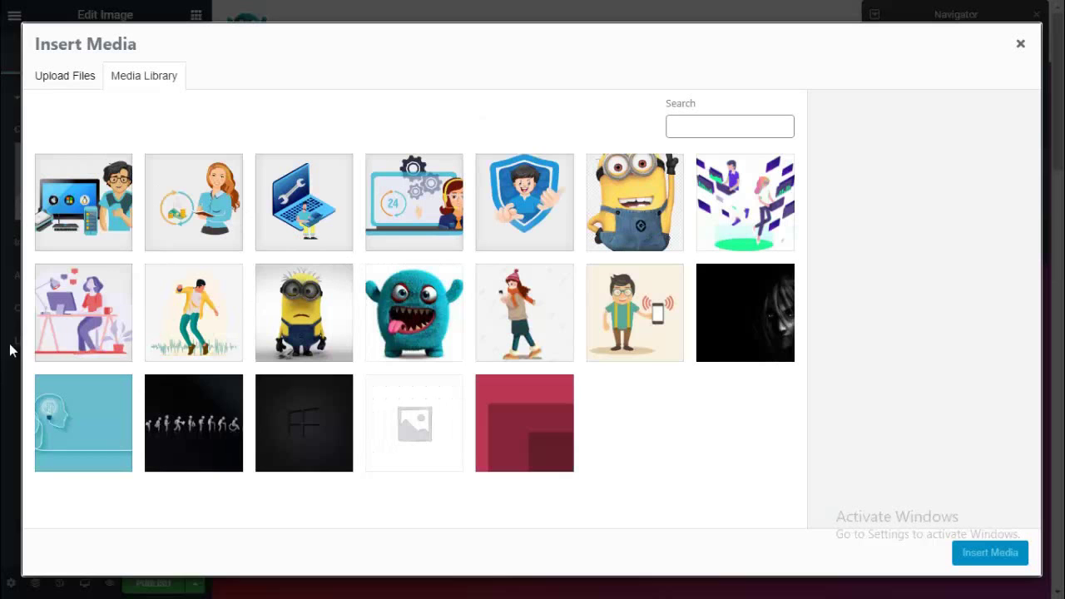
pyautogui.click(68, 317)
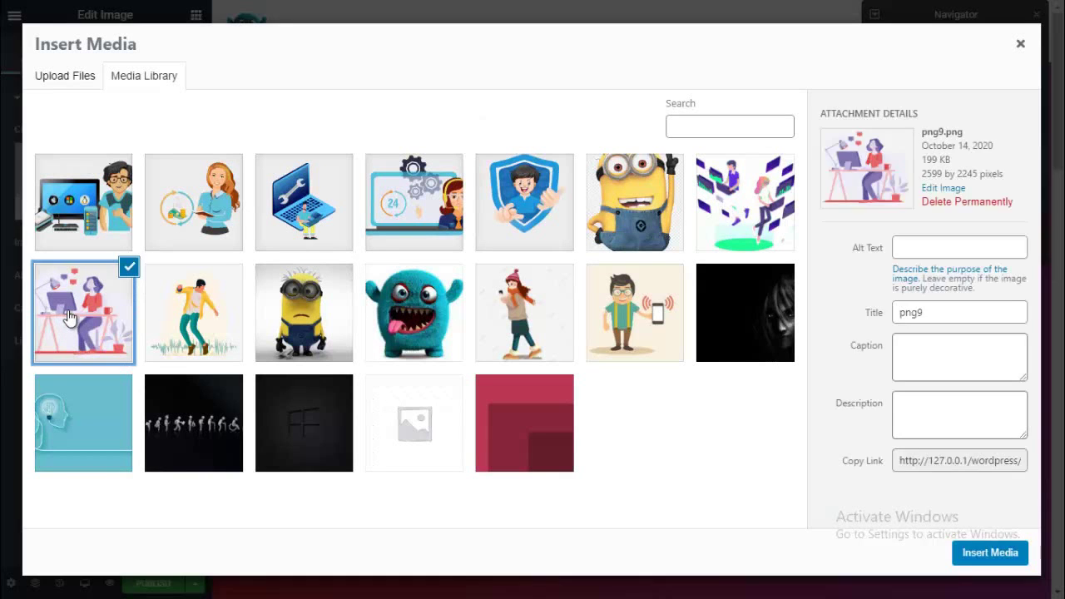
pyautogui.click(990, 553)
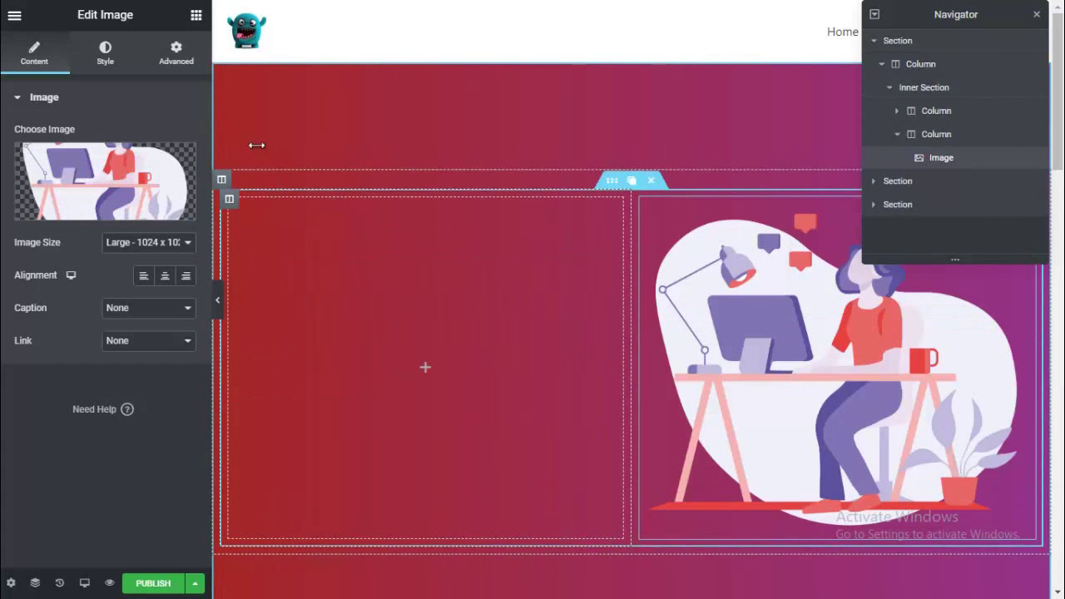
# - Review the image's style options and the first section's gradient background colors
pyautogui.click(106, 58)
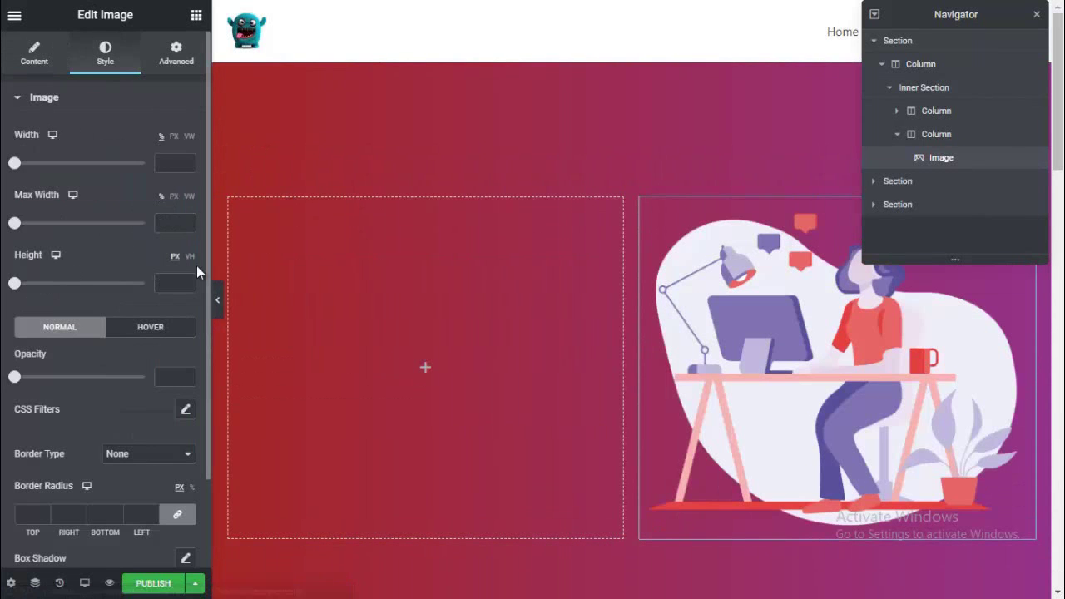
pyautogui.rightClick(640, 90)
pyautogui.click(684, 104)
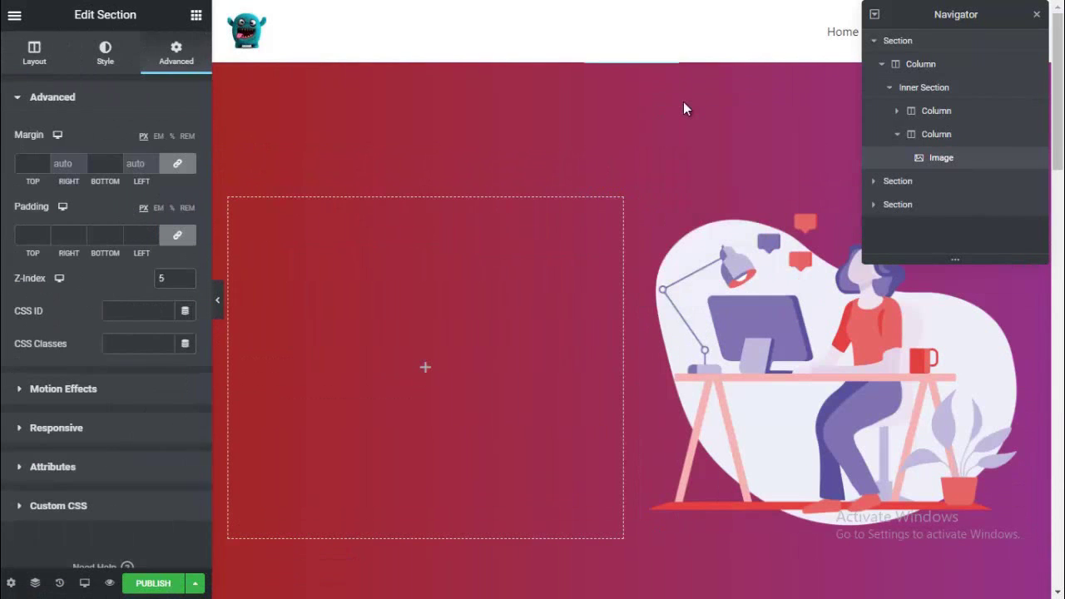
pyautogui.click(87, 71)
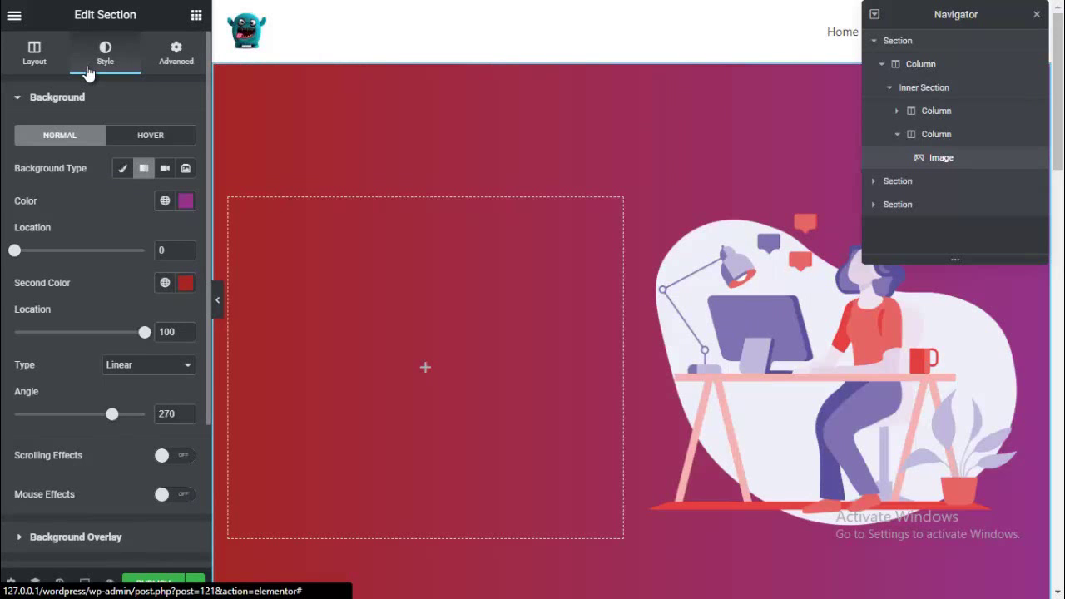
pyautogui.click(187, 202)
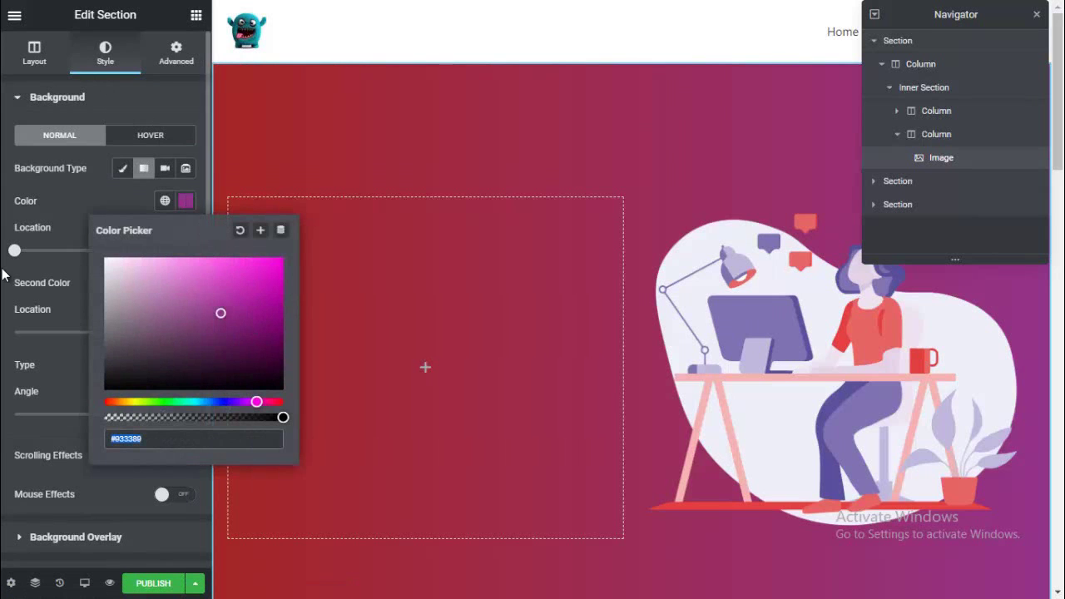
pyautogui.click(2, 343)
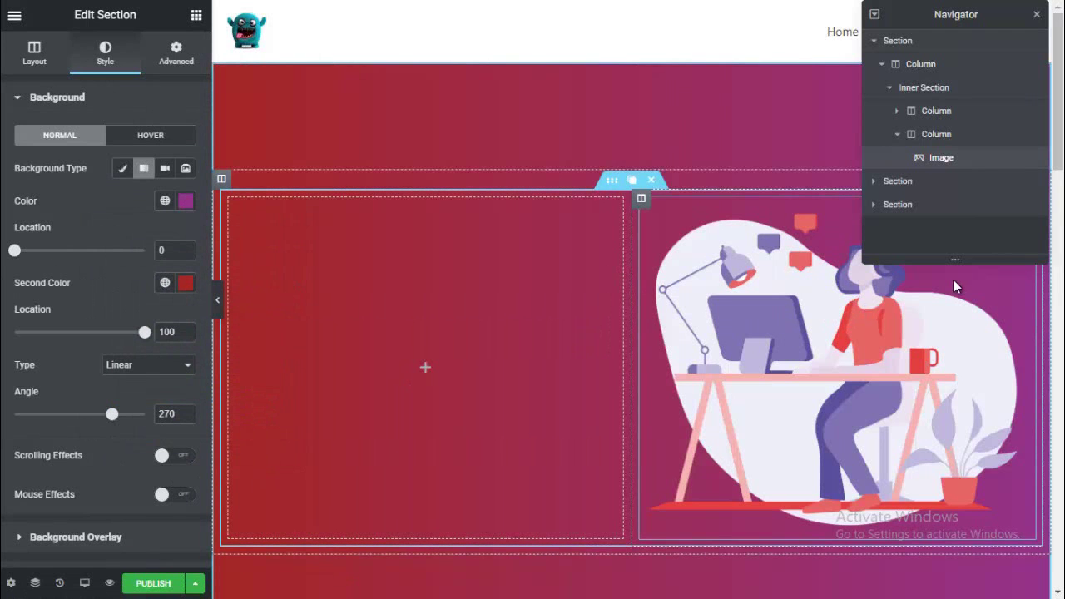
# - Add a Text Editor widget to the empty left column of the first section's Inner Section
pyautogui.click(883, 65)
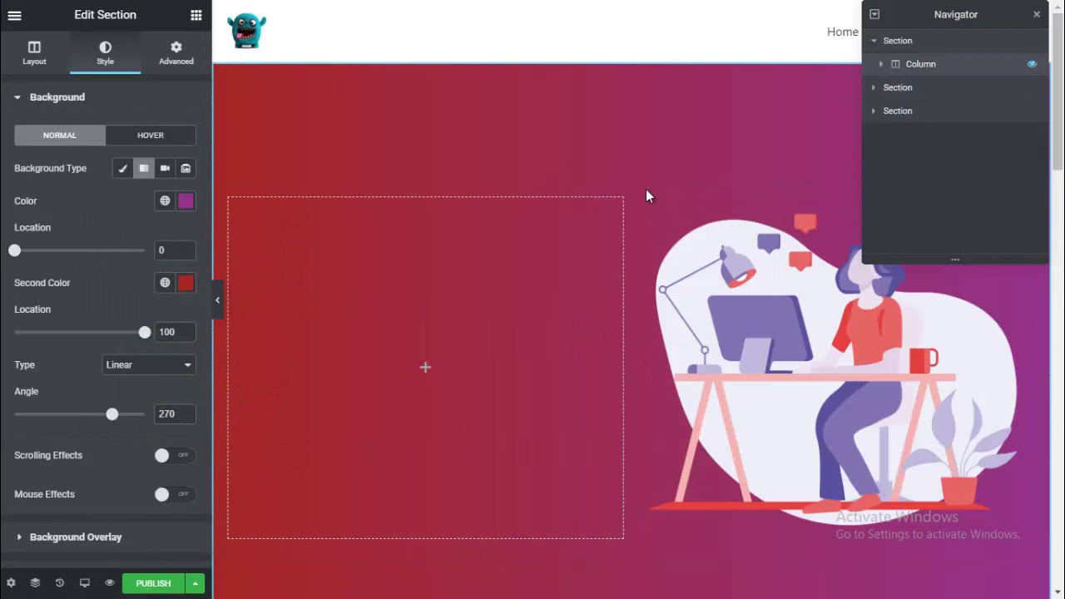
pyautogui.click(397, 327)
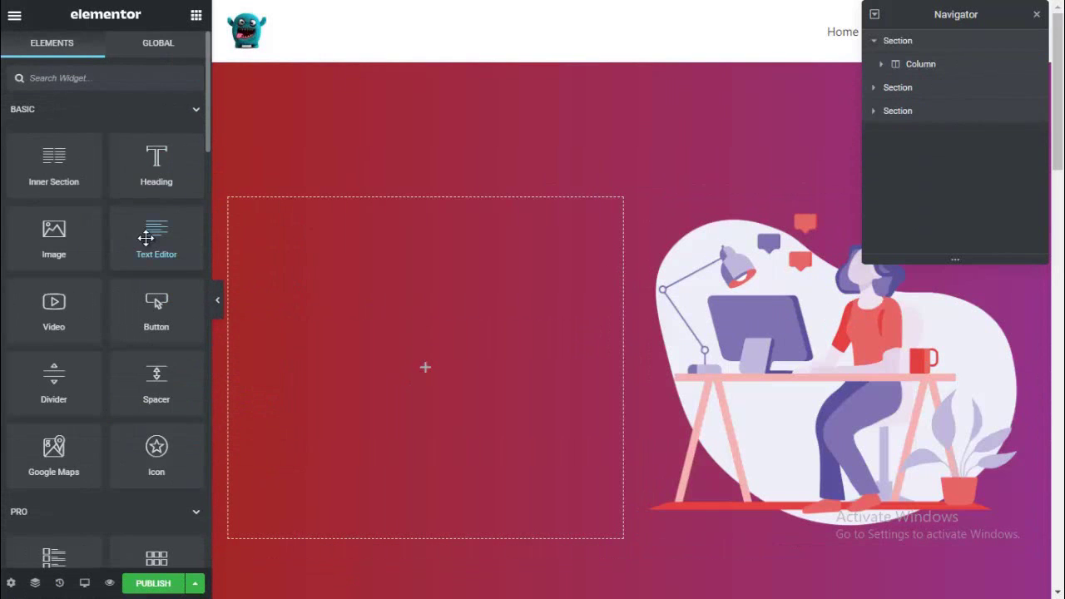
pyautogui.moveTo(138, 246); pyautogui.dragTo(458, 334)
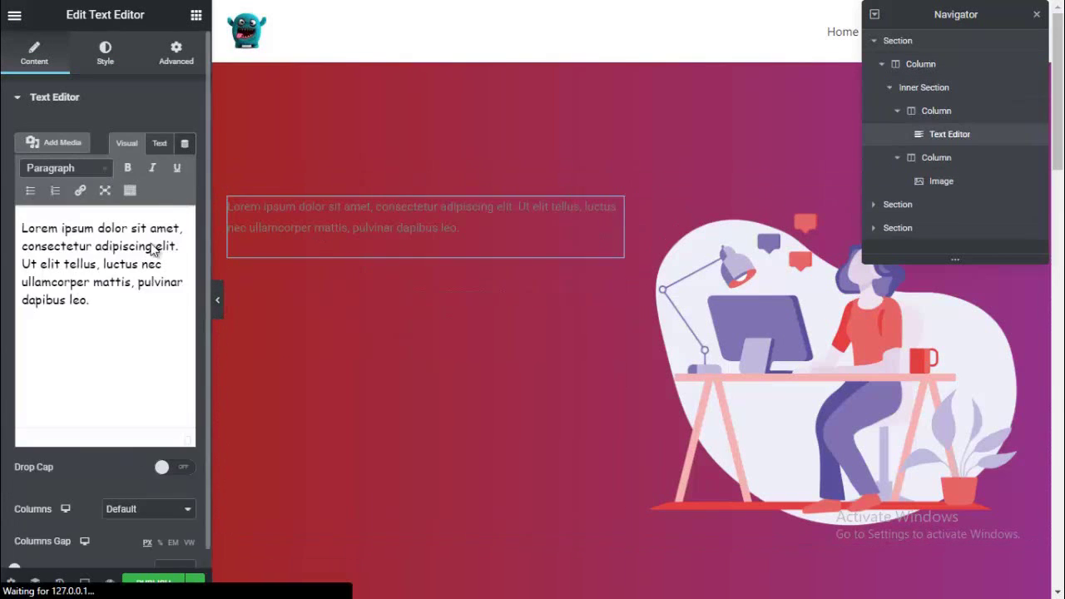
pyautogui.hotkey('ctrl', 'a')
pyautogui.hotkey('ctrl', 'v')
pyautogui.hotkey('ctrl', 'a')
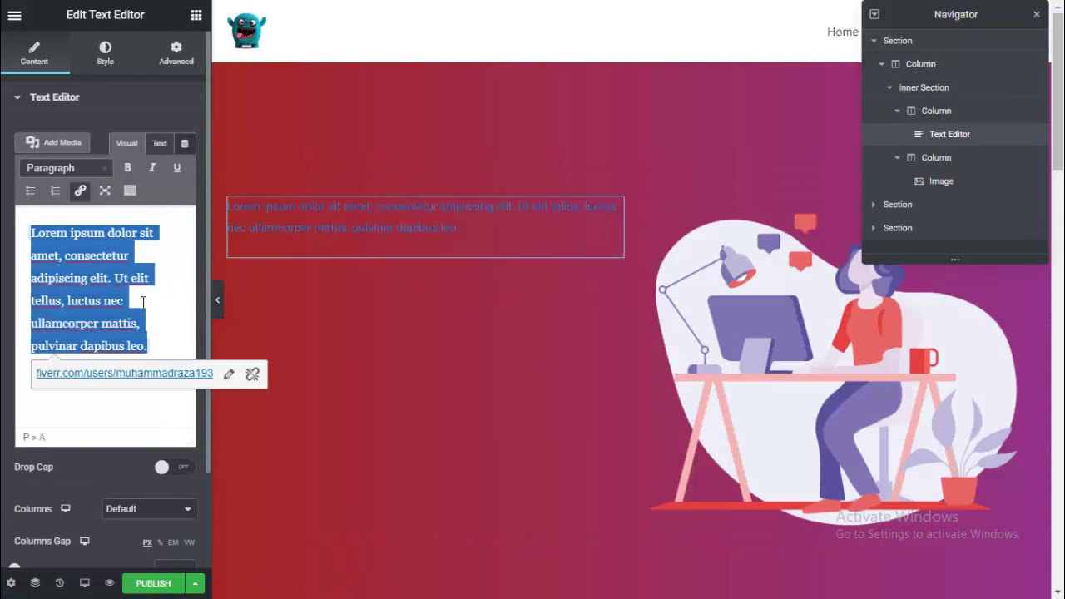
pyautogui.press('Right')
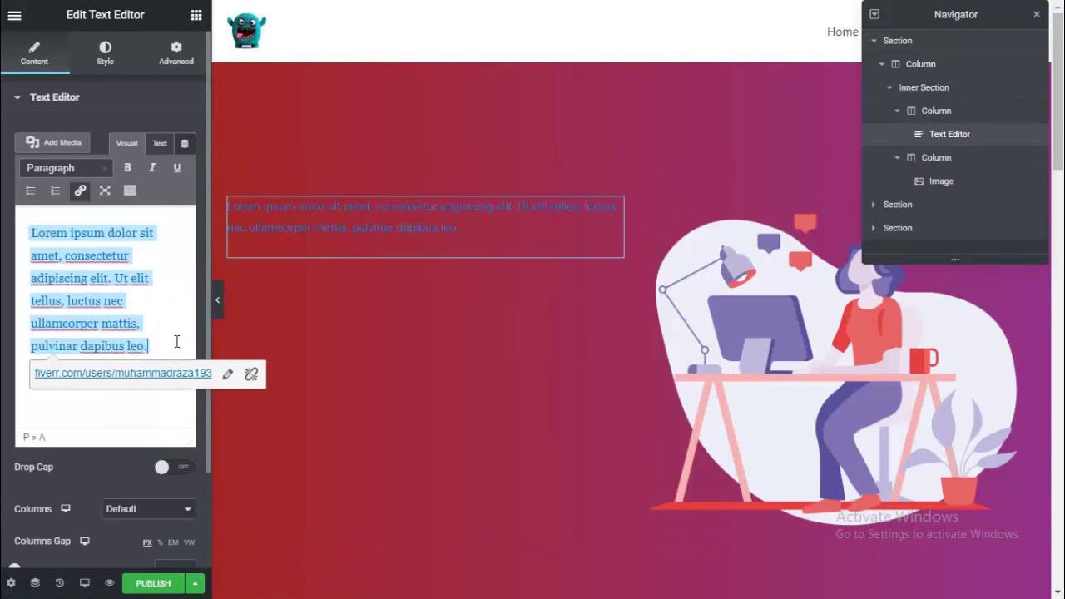
pyautogui.hotkey('ctrl', 'z')
pyautogui.hotkey('ctrl', 'c')
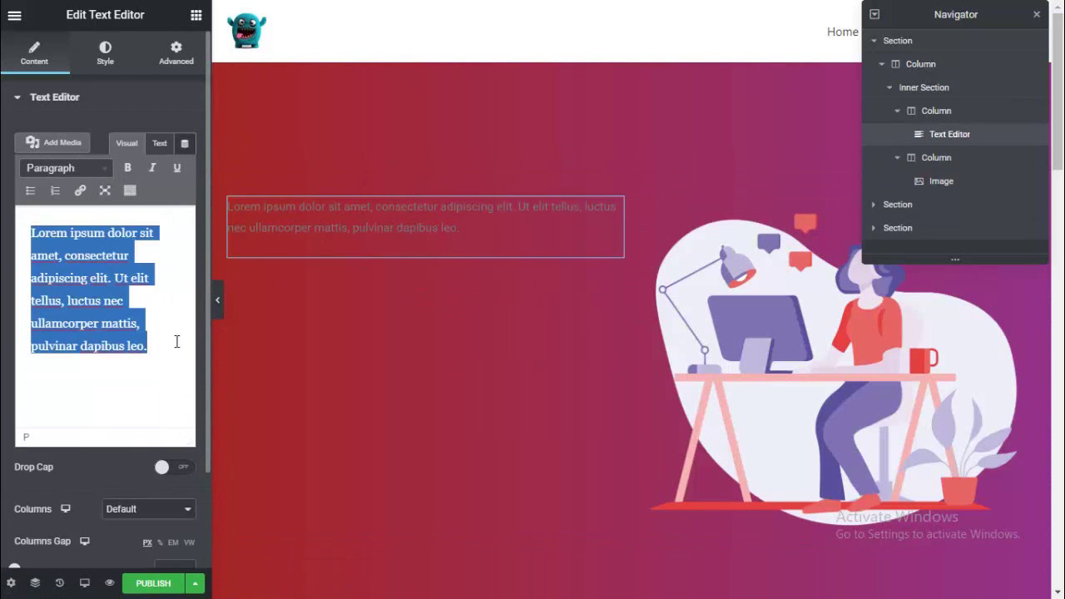
pyautogui.click(174, 344)
pyautogui.hotkey('ctrl', 'v')
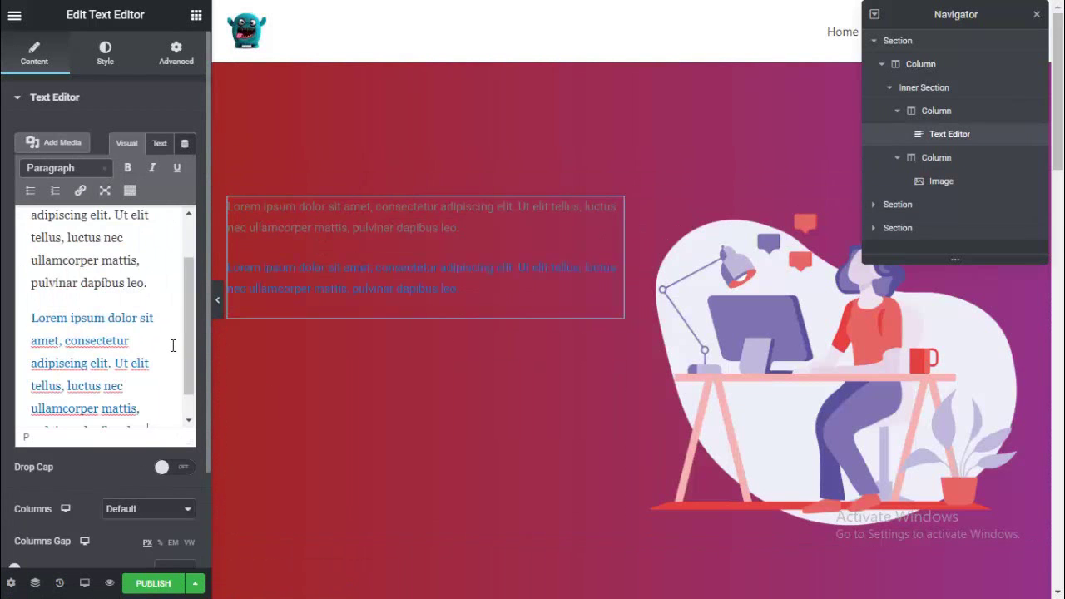
pyautogui.hotkey('ctrl', 'z')
# - Copy the Lorem ipsum paragraph and paste it three more times below itself in the Text Editor widget
pyautogui.hotkey('ctrl', 'a')
pyautogui.hotkey('ctrl', 'c')
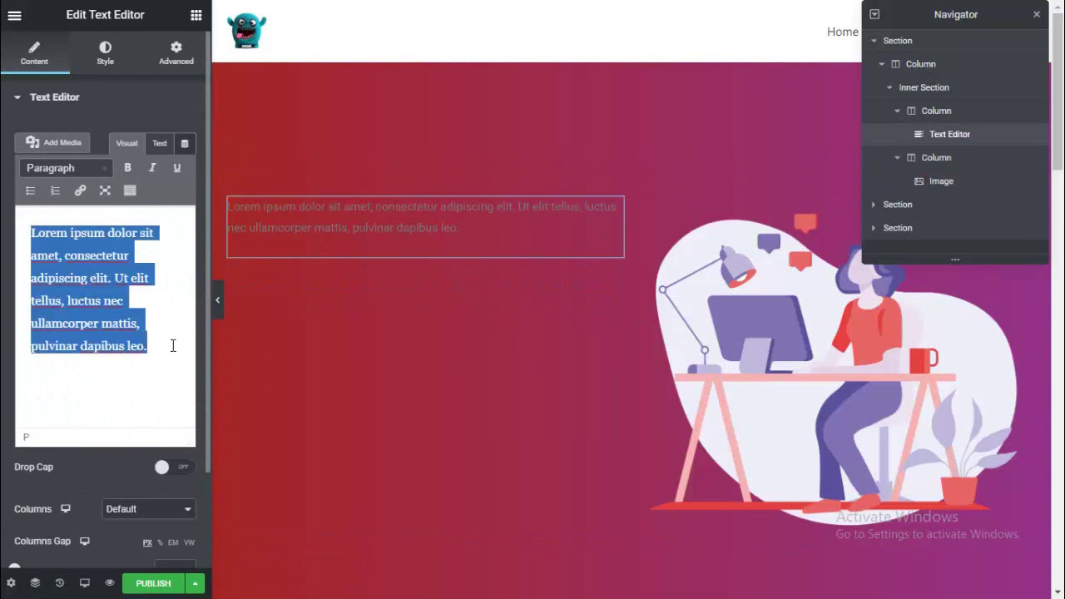
pyautogui.click(173, 345)
pyautogui.hotkey('ctrl', 'v')
pyautogui.hotkey('ctrl', 'v')
pyautogui.hotkey('ctrl', 'v')
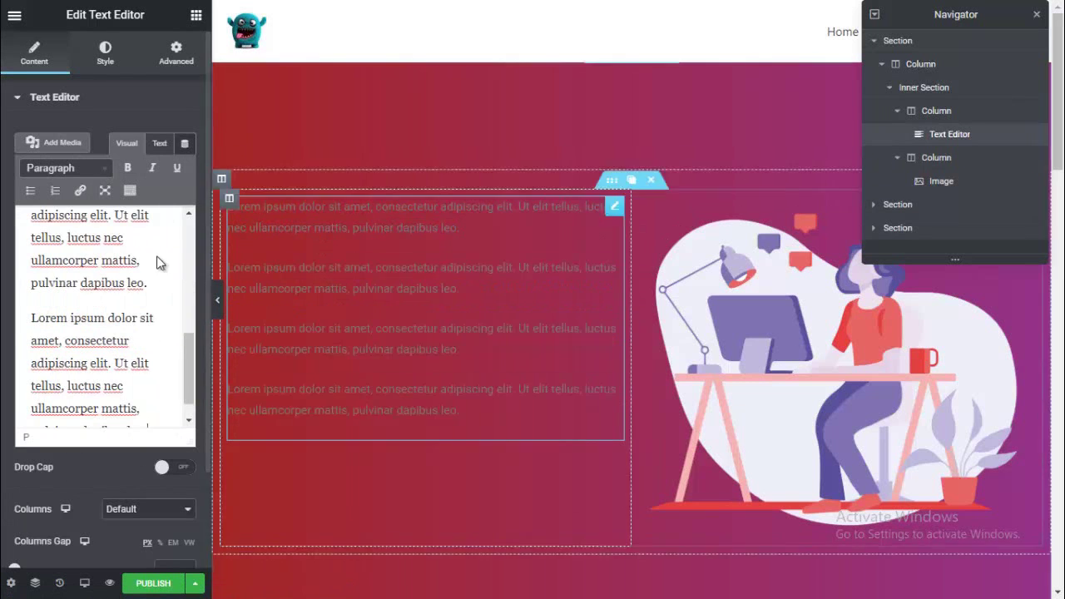
# - Turn on Drop Cap for the Text Editor widget and set its alignment to Justified
pyautogui.click(166, 468)
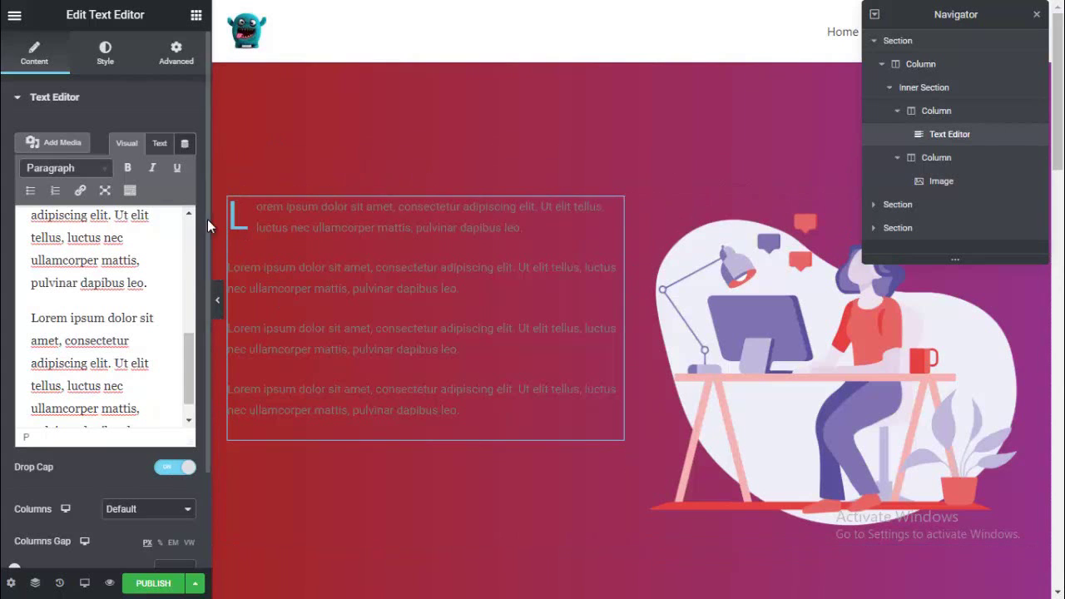
pyautogui.moveTo(207, 219); pyautogui.dragTo(201, 174)
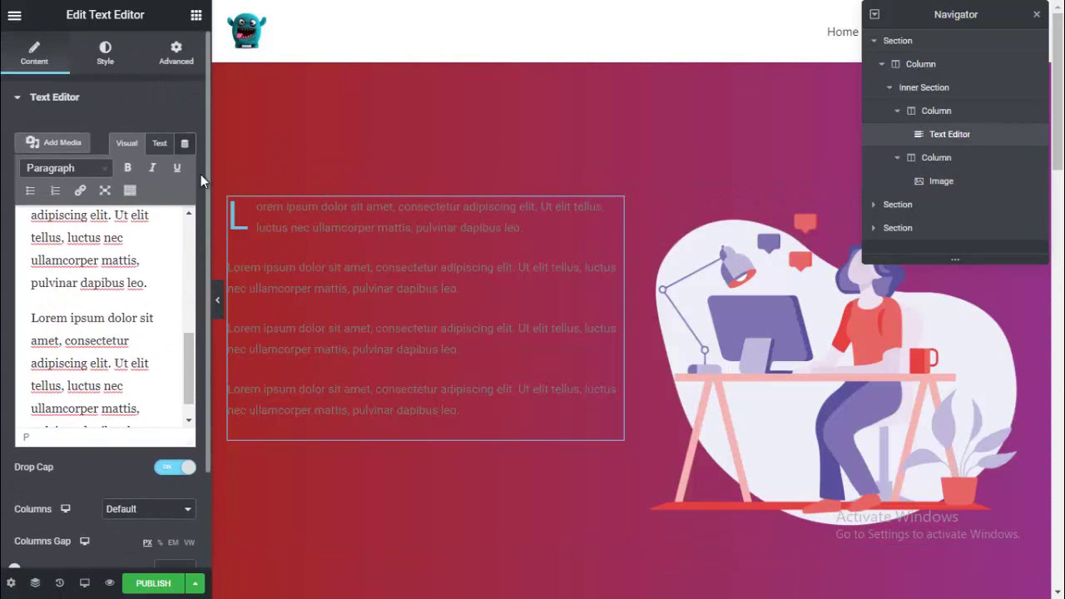
pyautogui.click(99, 56)
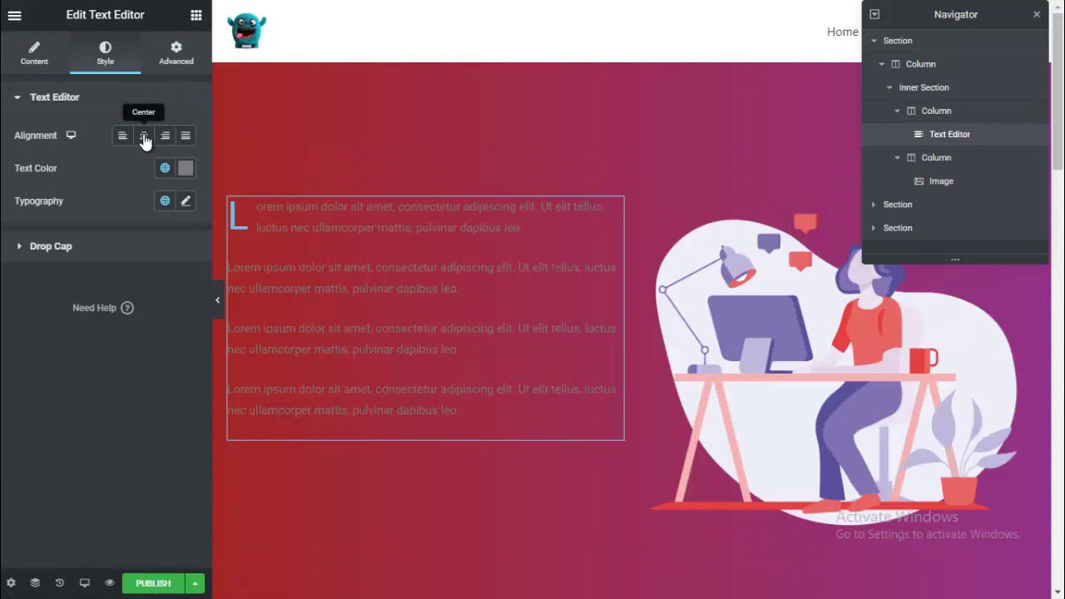
pyautogui.click(190, 138)
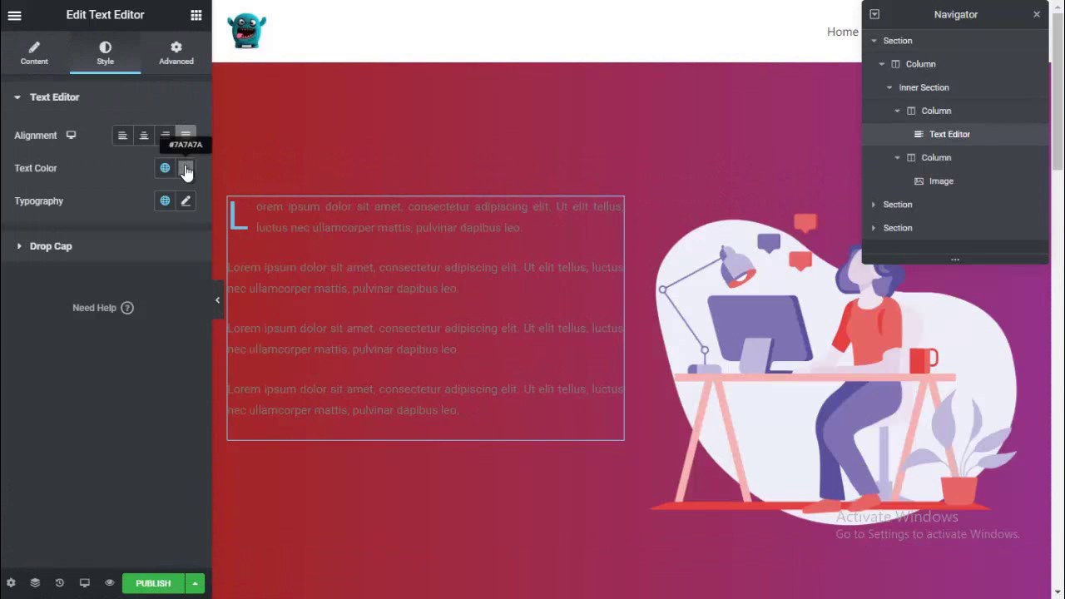
# - Set the Text Editor's text color to white, #FFFFFF
pyautogui.click(186, 171)
pyautogui.click(180, 315)
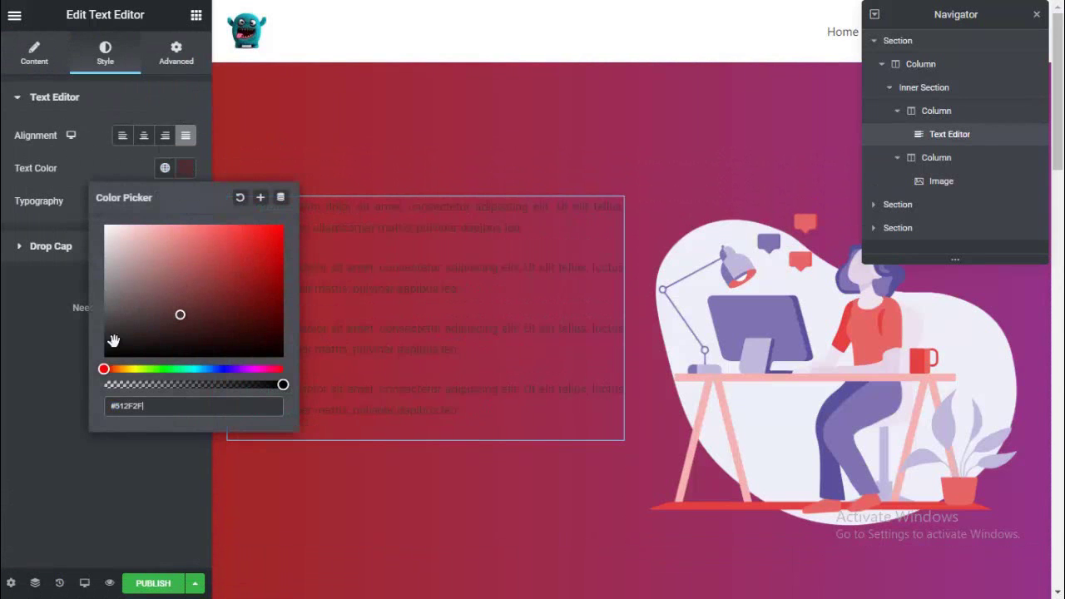
pyautogui.click(121, 351)
pyautogui.moveTo(105, 355); pyautogui.dragTo(77, 214)
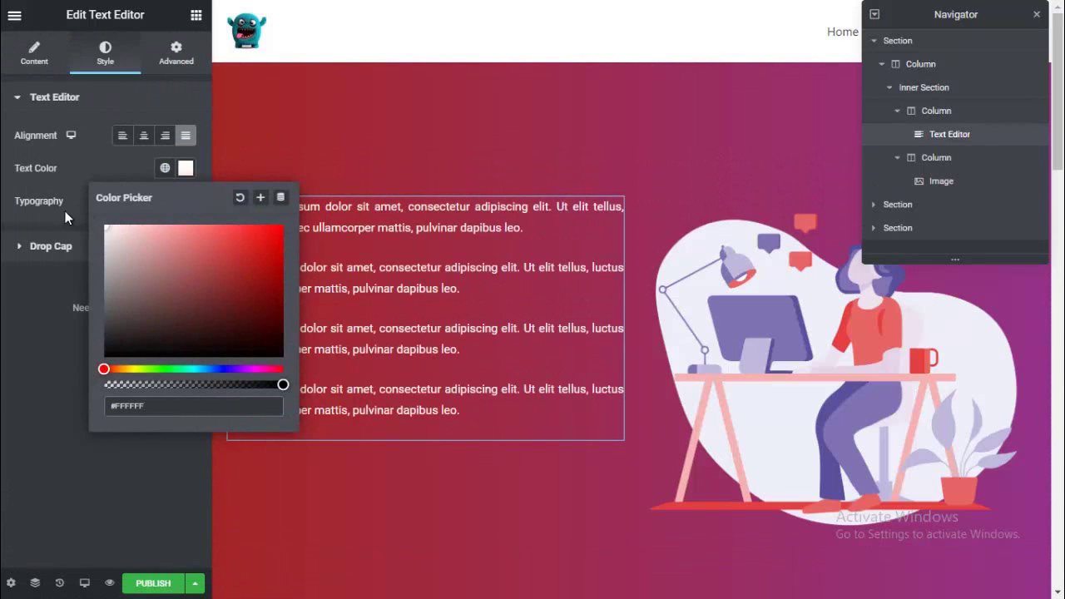
pyautogui.click(32, 326)
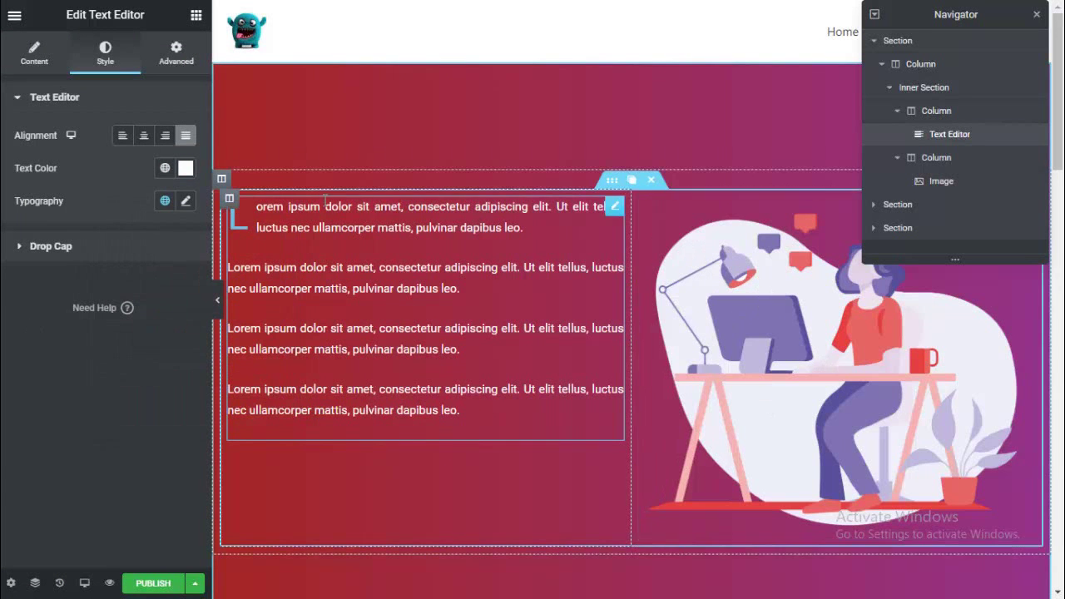
# - Change the Text Editor's font family to Risque in its typography settings
pyautogui.click(186, 201)
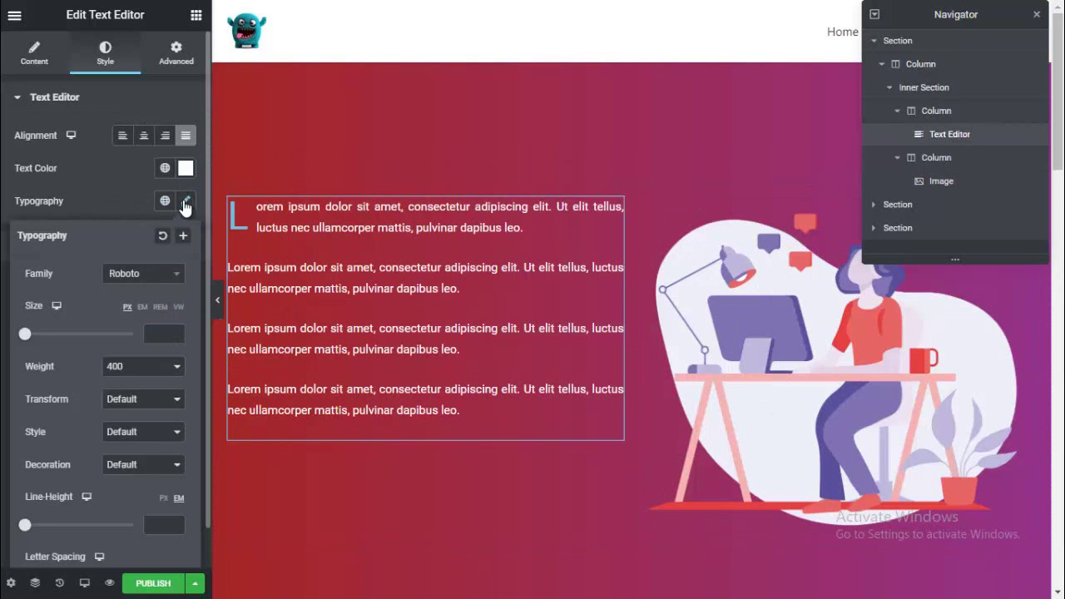
pyautogui.click(160, 283)
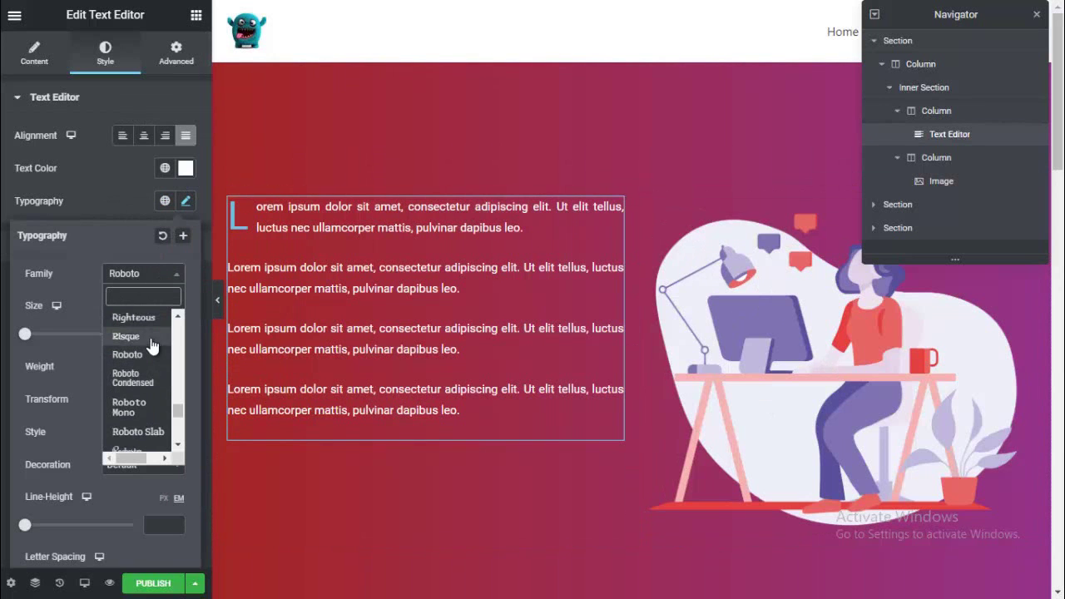
pyautogui.click(126, 336)
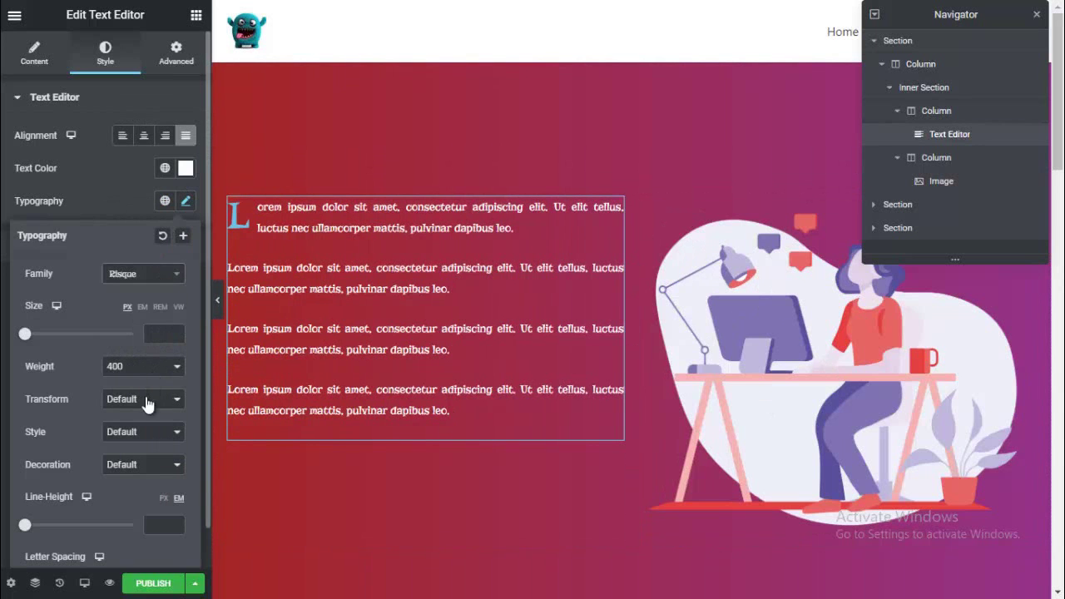
# - Set the text's letter spacing to 0.8 and increase its font size slightly beyond 16 px
pyautogui.scroll(-1, 75, 441)
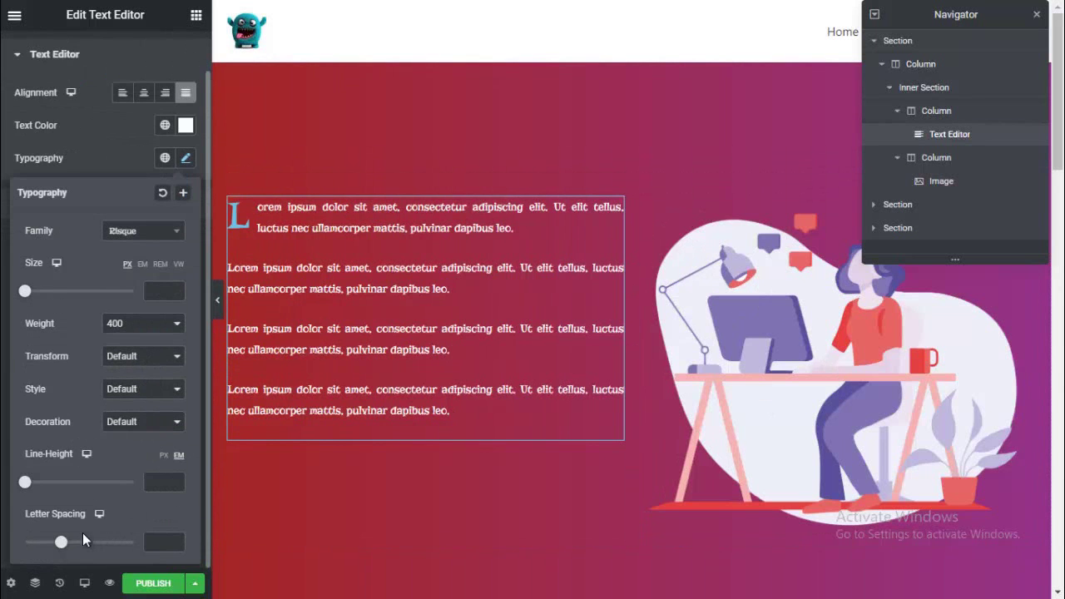
pyautogui.click(175, 541)
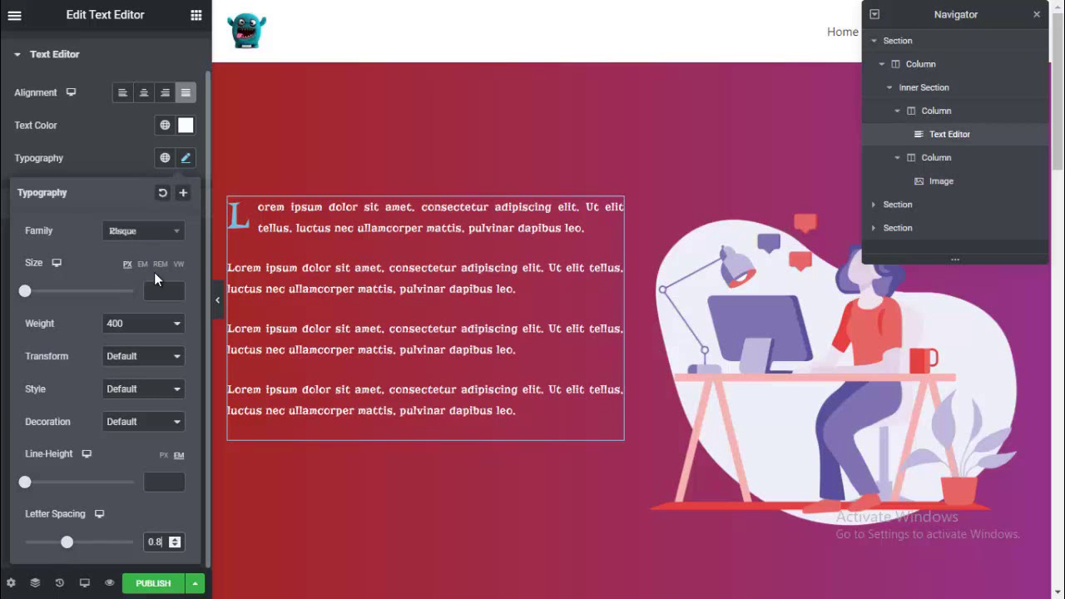
pyautogui.click(174, 288)
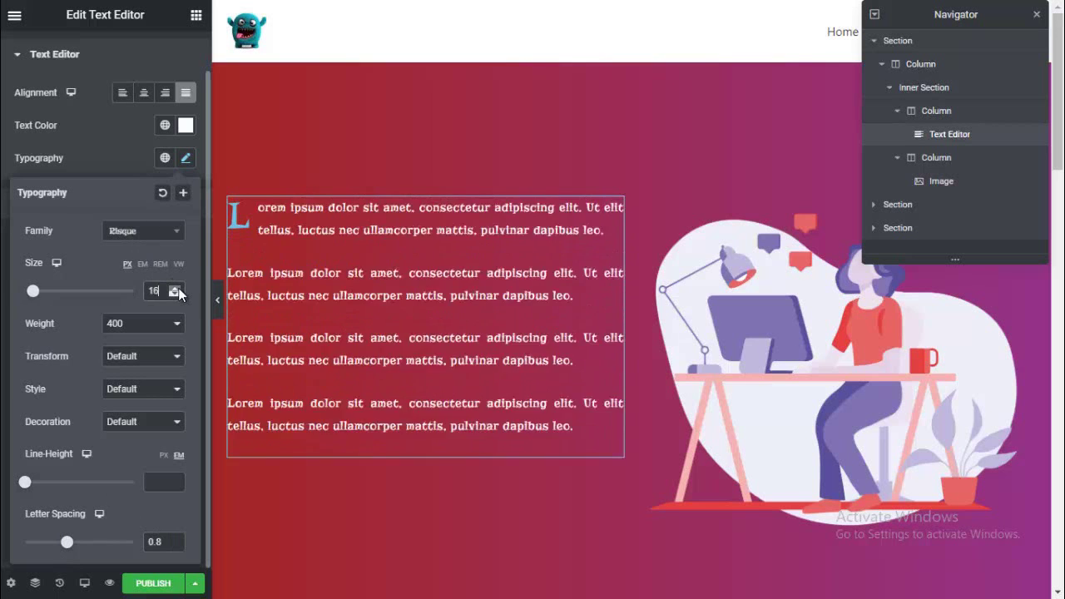
pyautogui.click(177, 294)
pyautogui.click(185, 158)
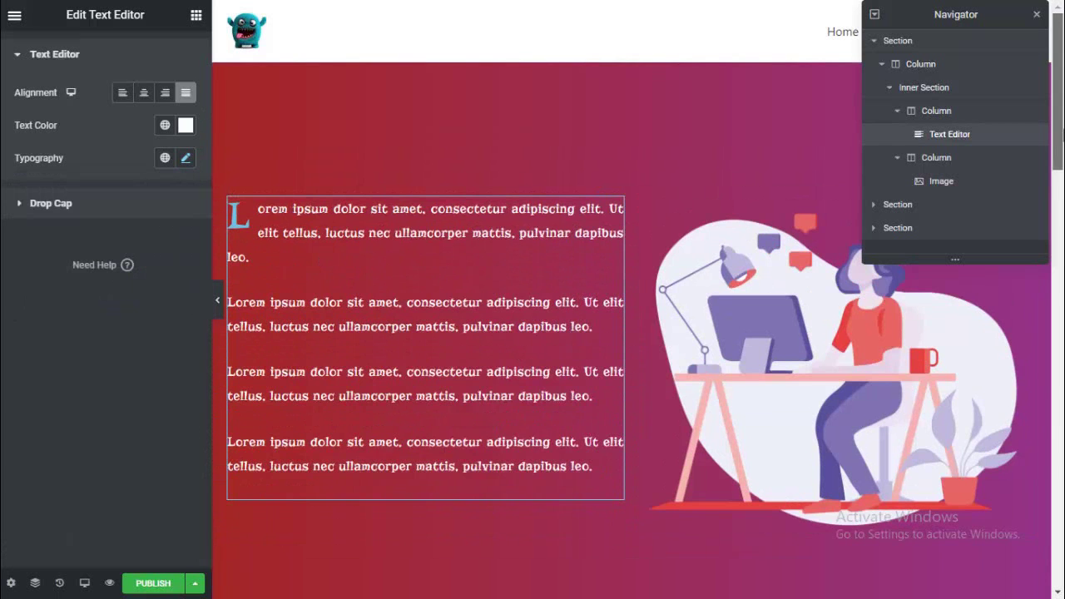
# - Copy the styled Text Editor widget from the first section
pyautogui.scroll(-1, 1052, 80)
pyautogui.scroll(1, 1053, 81)
pyautogui.scroll(-1, 1053, 81)
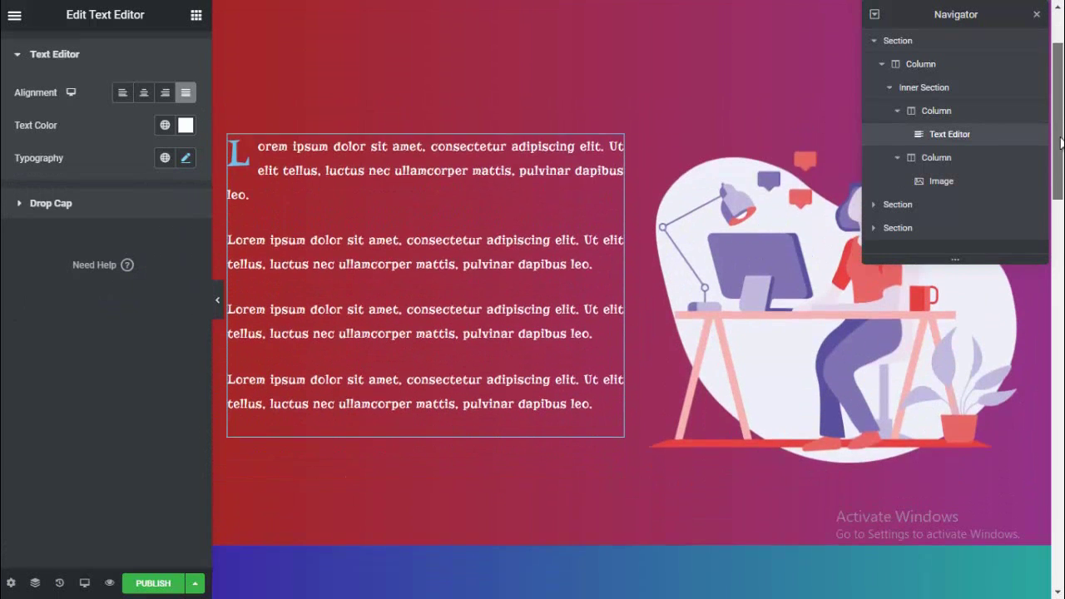
pyautogui.scroll(1, 1053, 81)
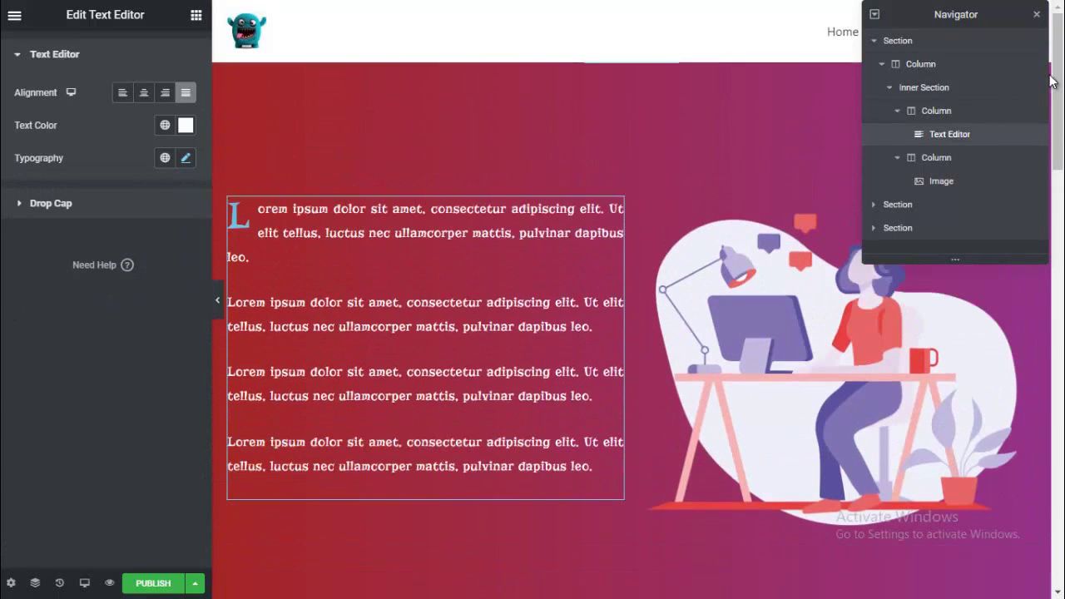
pyautogui.rightClick(439, 239)
pyautogui.rightClick(420, 221)
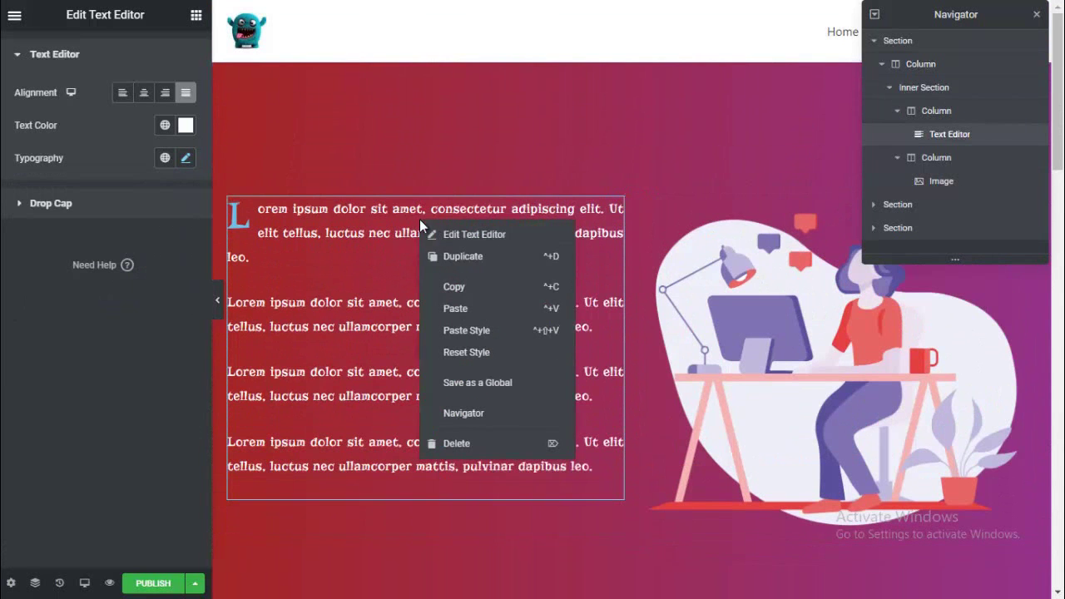
pyautogui.click(468, 286)
# - Add a two-column Inner Section to the empty blue-to-teal gradient section
pyautogui.scroll(-5, 467, 286)
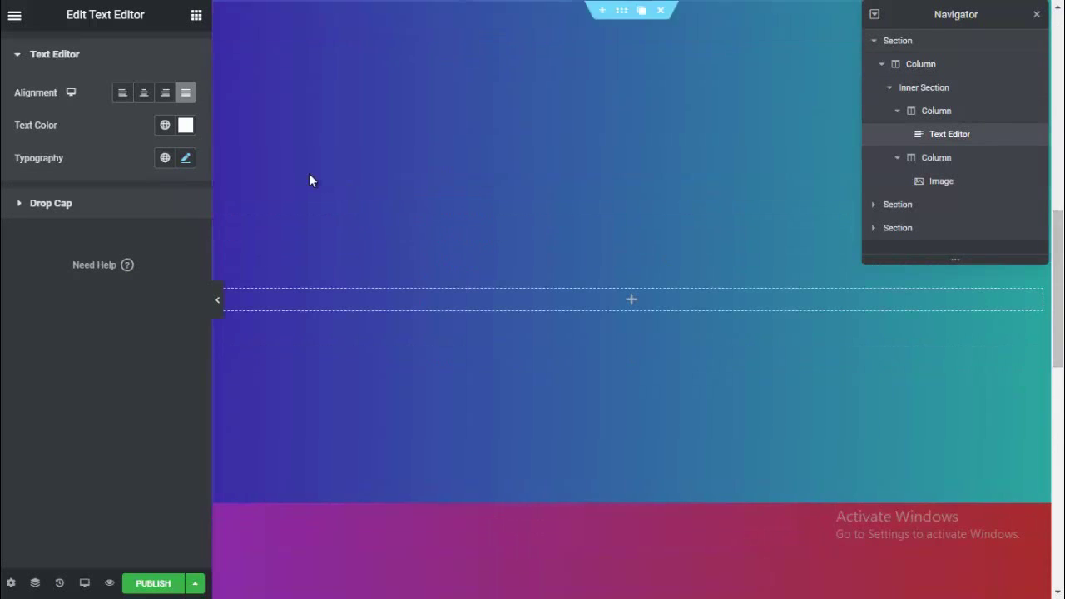
pyautogui.click(196, 14)
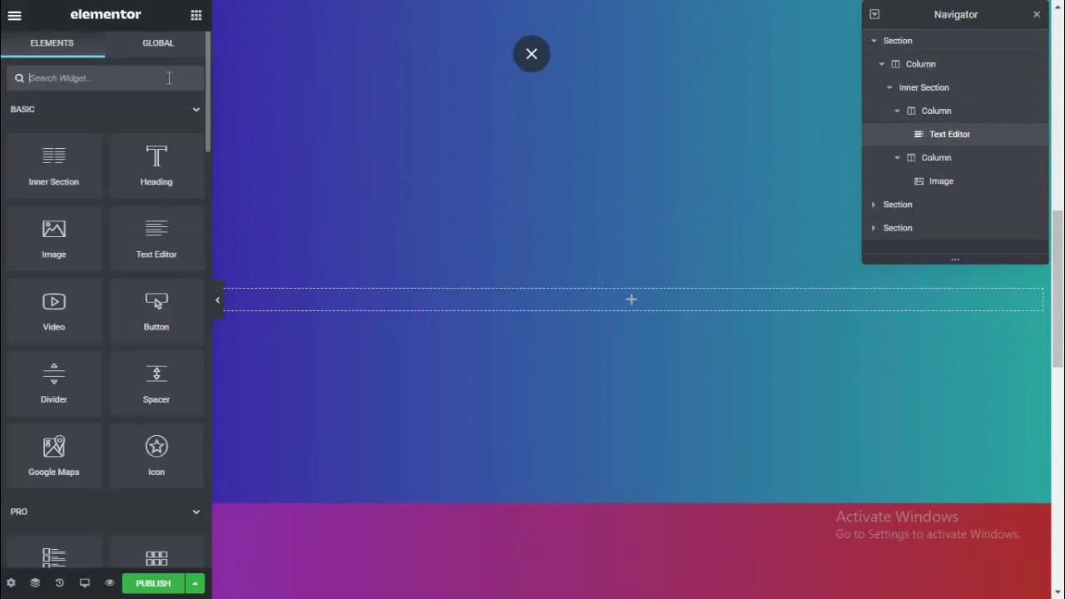
pyautogui.moveTo(19, 180); pyautogui.dragTo(446, 302)
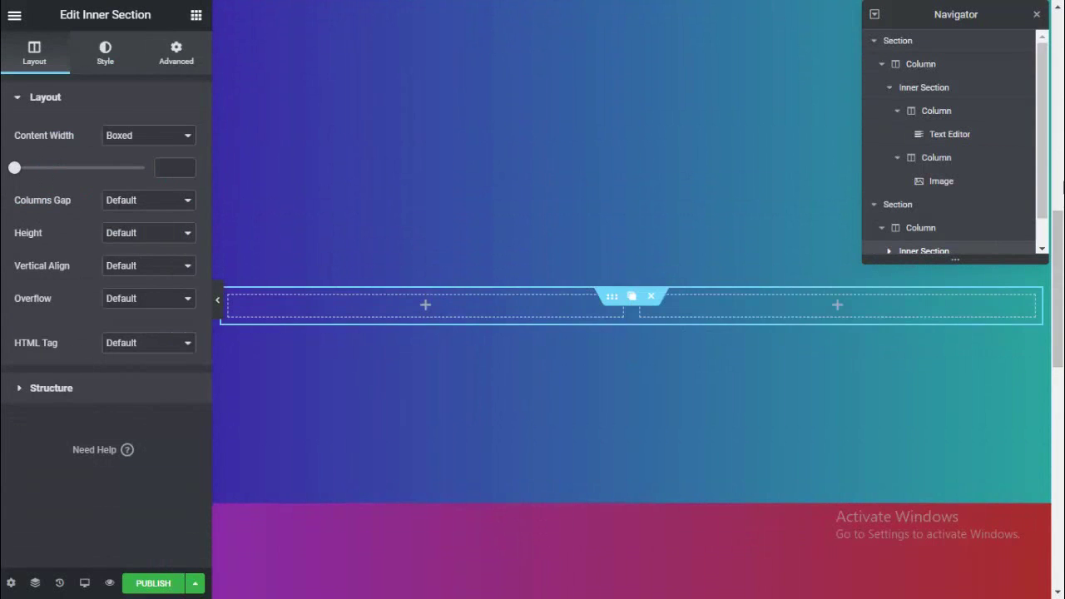
# - Add an Image widget to the inner section's first column and insert the picture of the man with computer devices from the Media Library
pyautogui.moveTo(1059, 258); pyautogui.dragTo(943, 218)
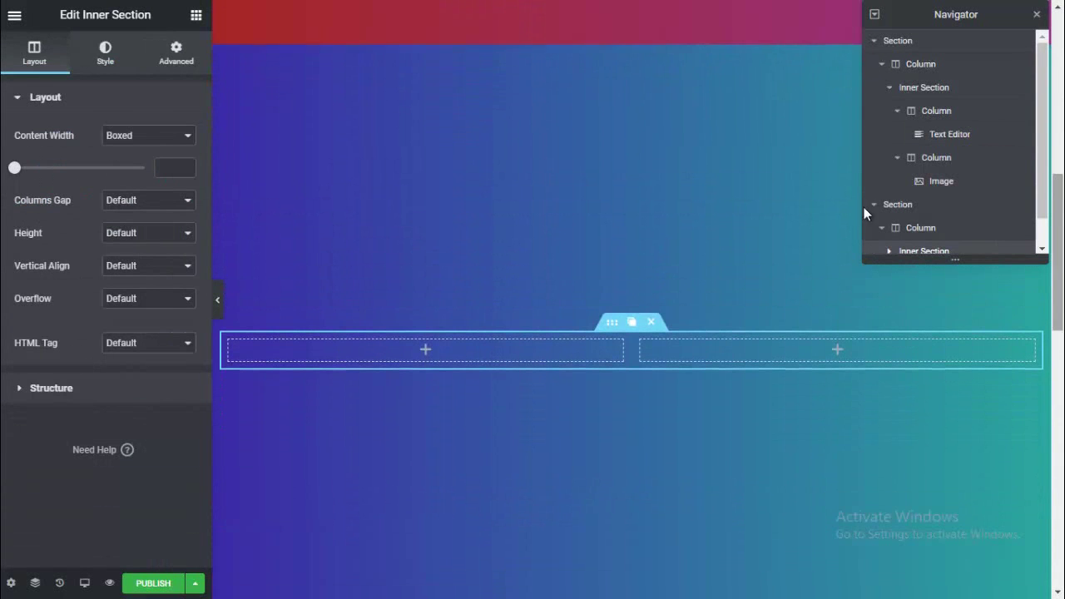
pyautogui.click(203, 24)
pyautogui.moveTo(54, 241); pyautogui.dragTo(371, 350)
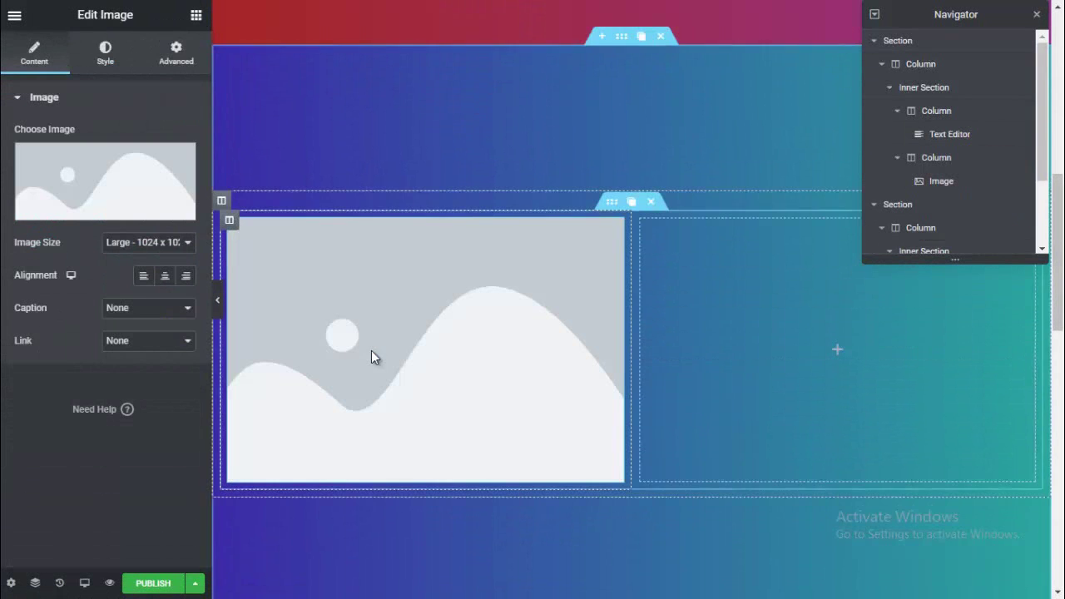
pyautogui.click(112, 215)
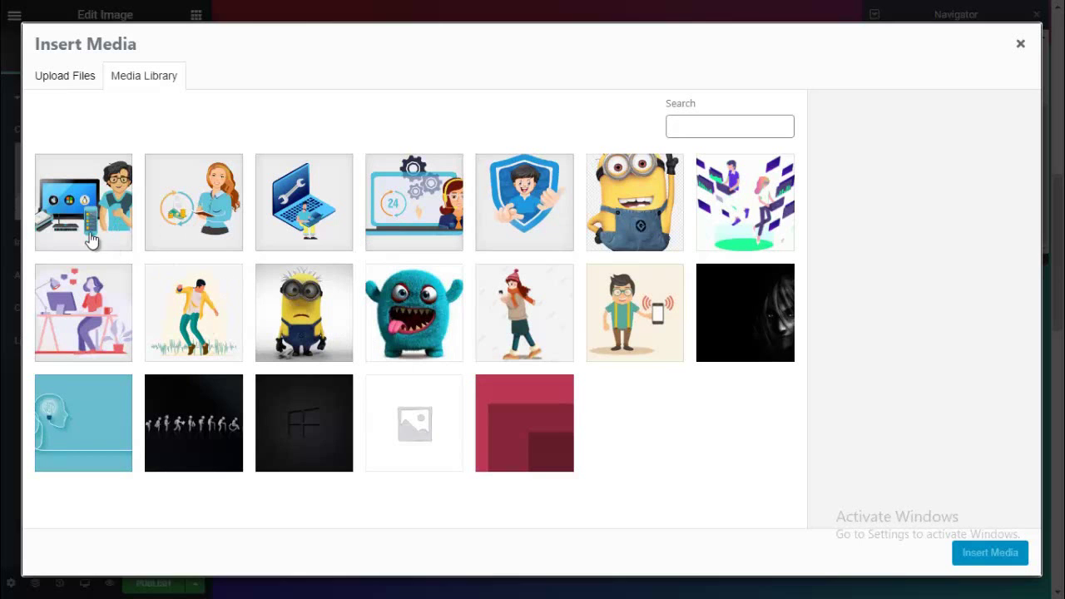
pyautogui.click(109, 248)
pyautogui.click(992, 552)
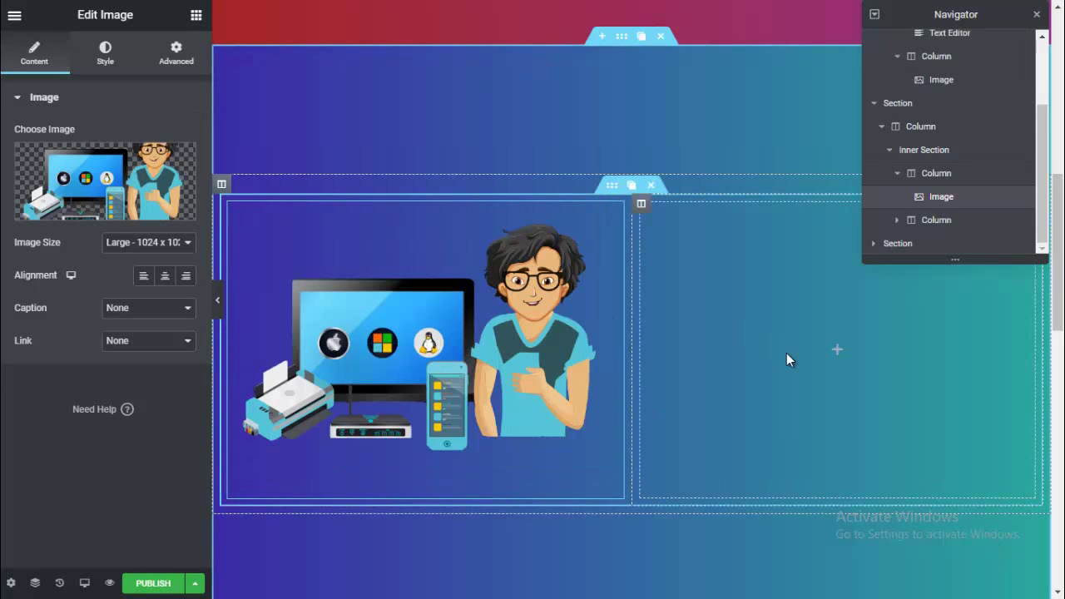
# - Paste the copied Text Editor widget into the second column of the blue section's inner section
pyautogui.click(787, 353)
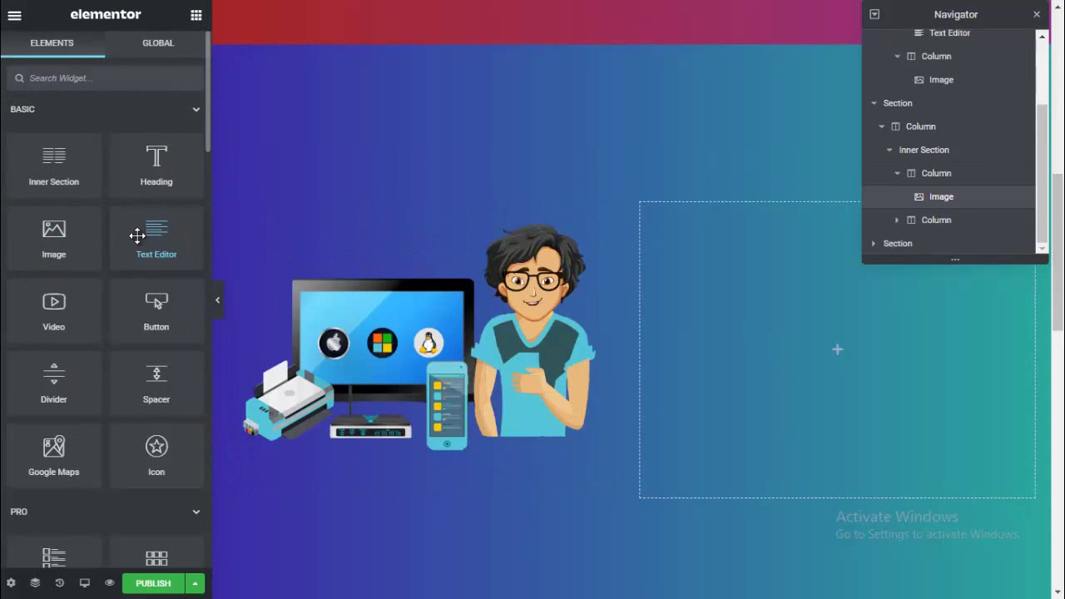
pyautogui.scroll(5, 1058, 250)
pyautogui.scroll(-5, 1057, 250)
pyautogui.rightClick(779, 260)
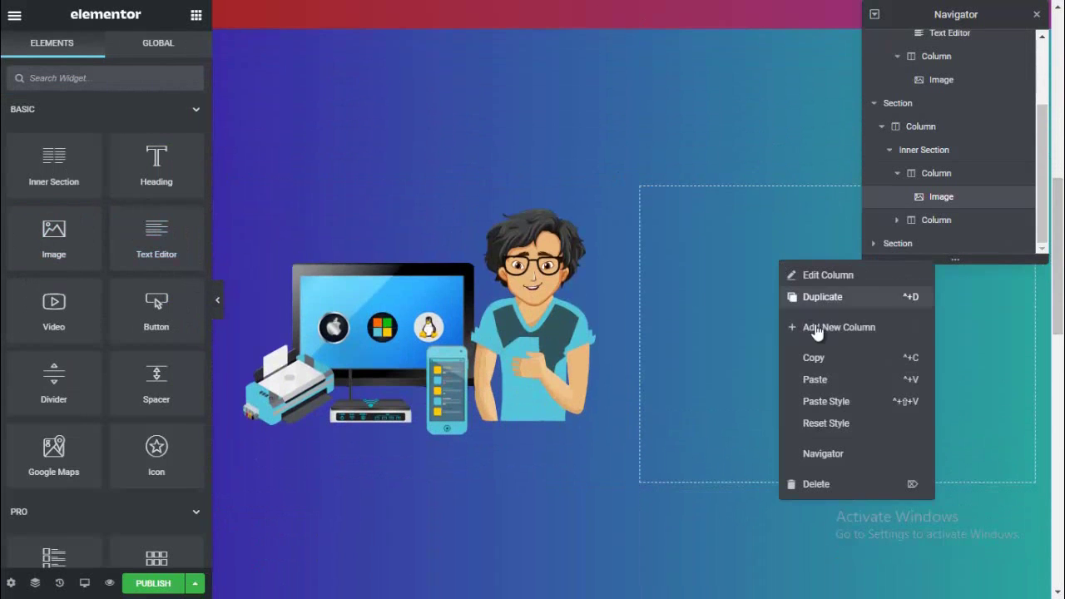
pyautogui.click(819, 381)
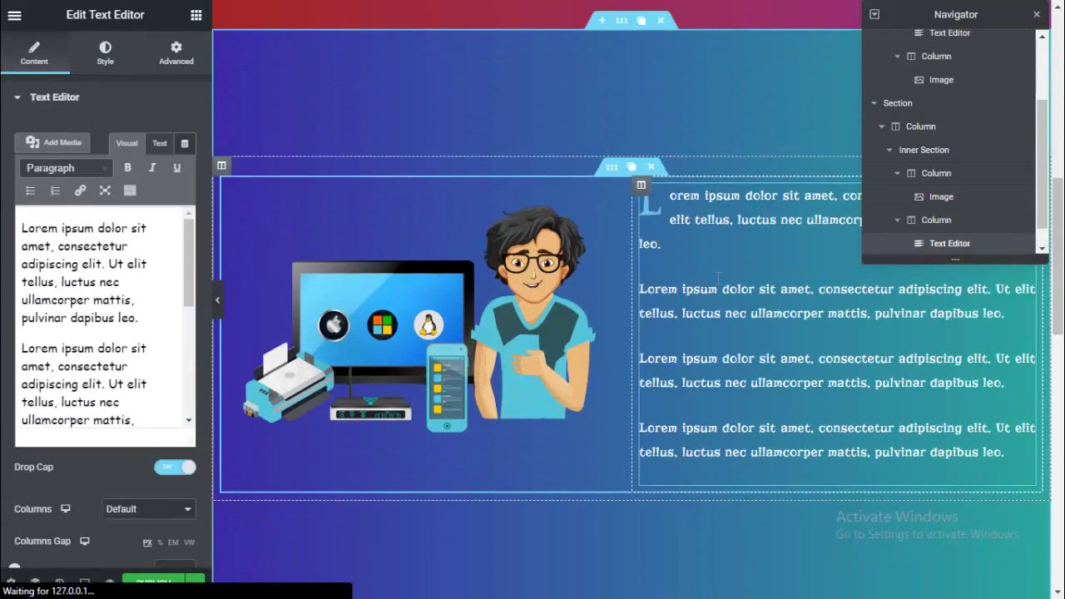
pyautogui.scroll(5, 909, 259)
pyautogui.scroll(-5, 909, 260)
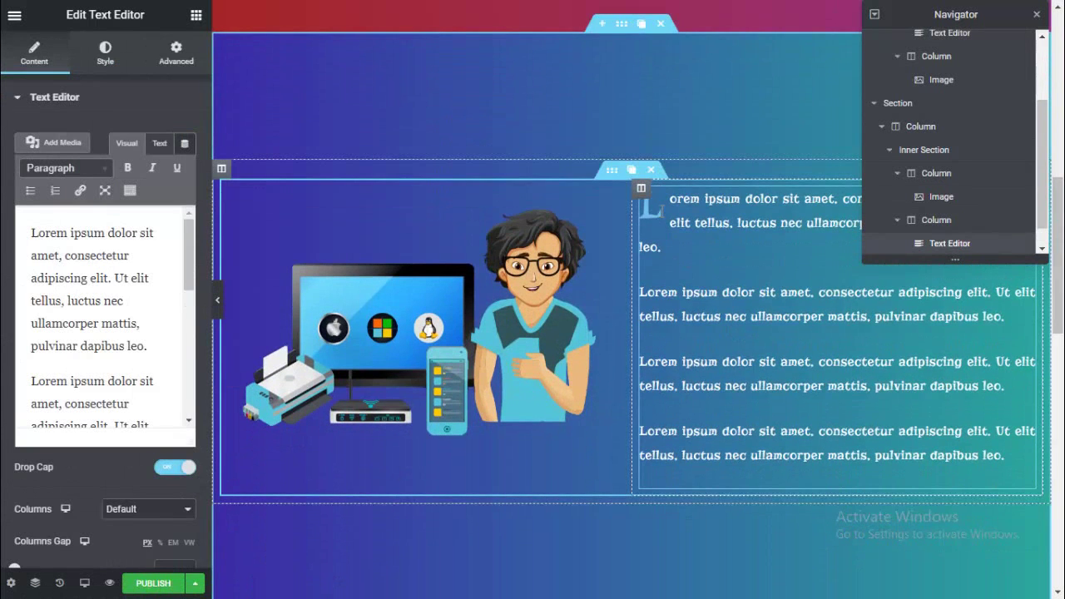
# - Remove "Lorem" from the pasted text's first paragraph and capitalize the next word so it begins with "Ipsum dolor sit amet"
pyautogui.click(40, 233)
pyautogui.write('.com')
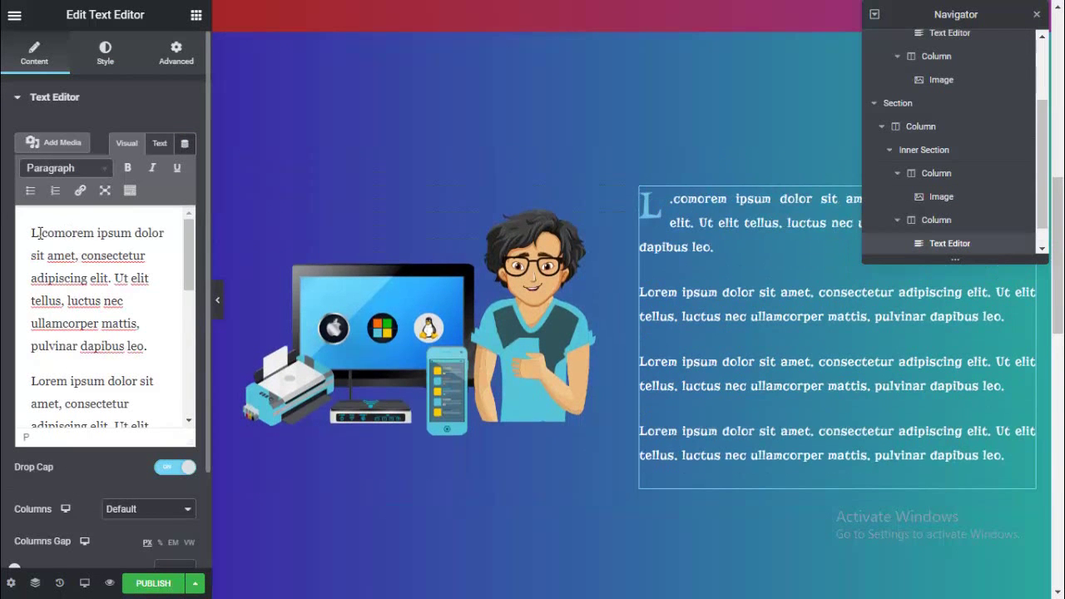
pyautogui.press('BackSpace')
pyautogui.press('BackSpace')
pyautogui.press('BackSpace')
pyautogui.press('BackSpace')
pyautogui.press('BackSpace')
pyautogui.press('BackSpace')
pyautogui.press('BackSpace')
pyautogui.press('Delete')
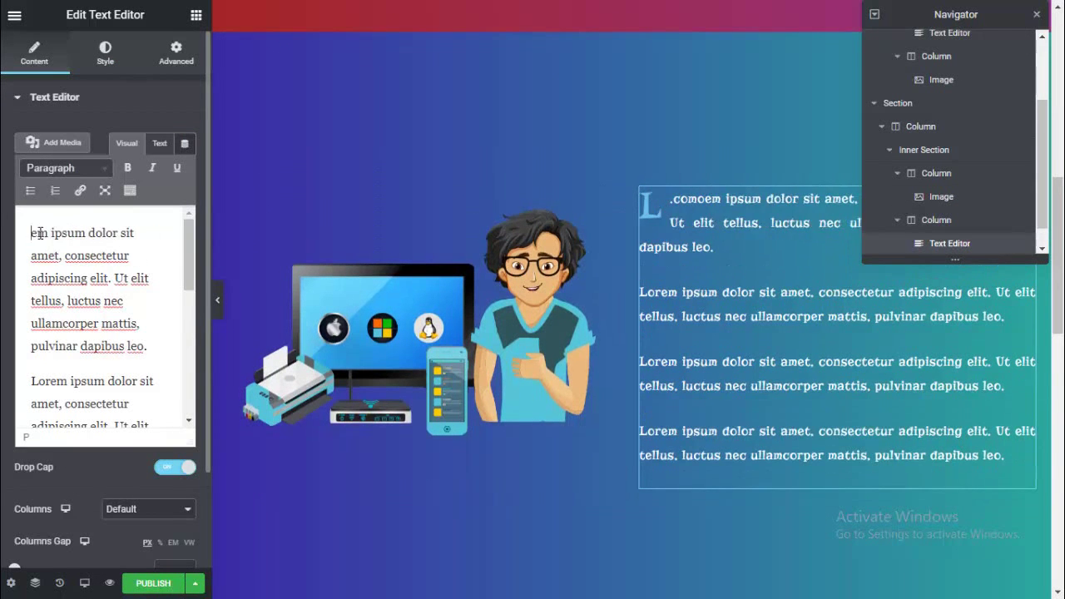
pyautogui.press('Delete')
pyautogui.press('Delete')
pyautogui.press('Delete')
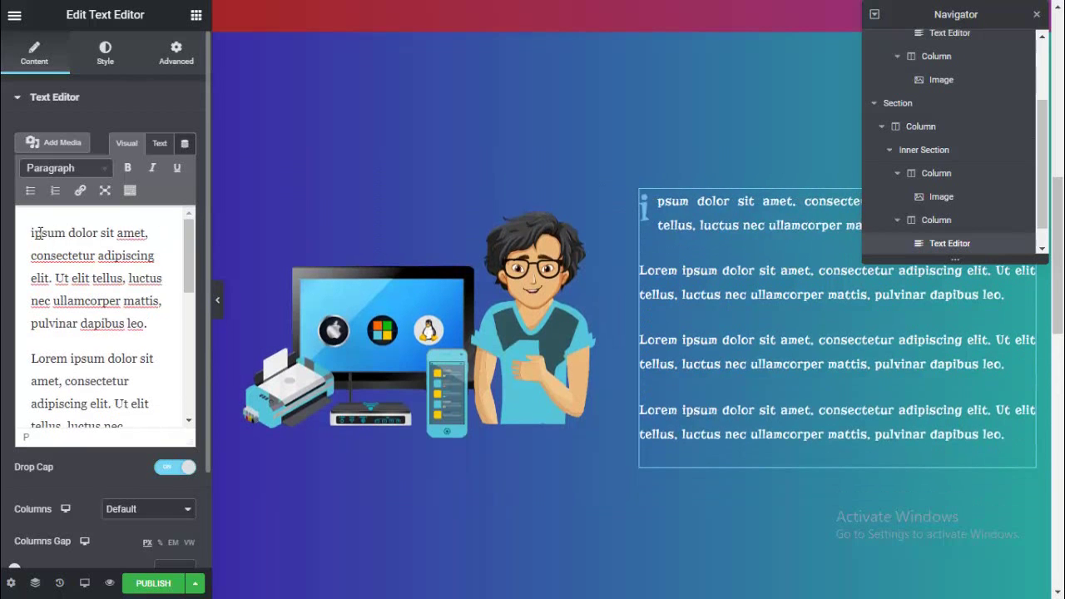
pyautogui.write('I')
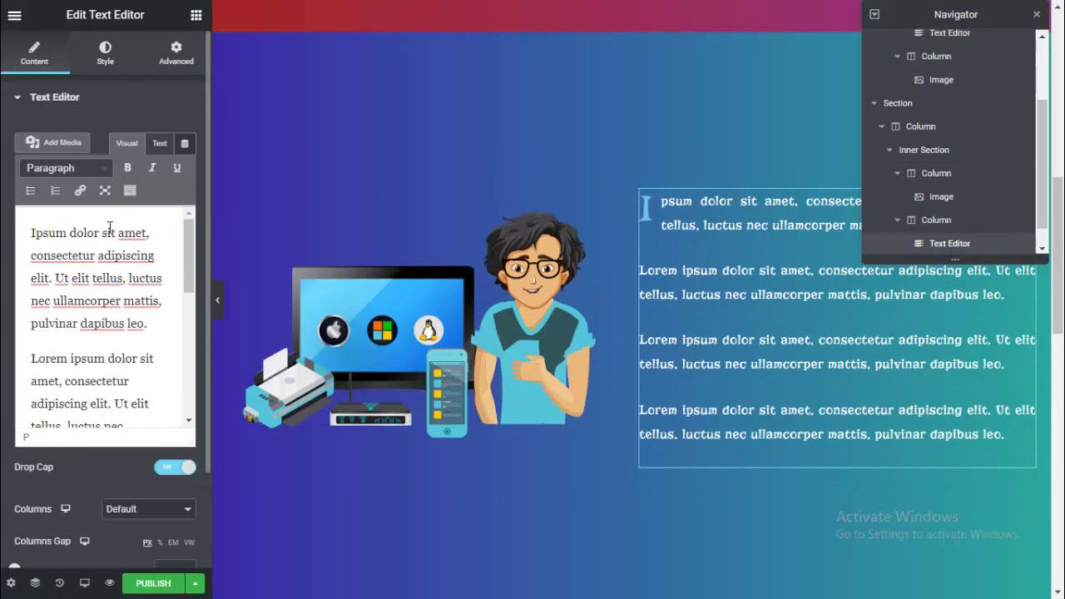
# - Add a two-column Inner Section to the empty purple-to-red gradient section
pyautogui.moveTo(1060, 211); pyautogui.dragTo(1062, 377)
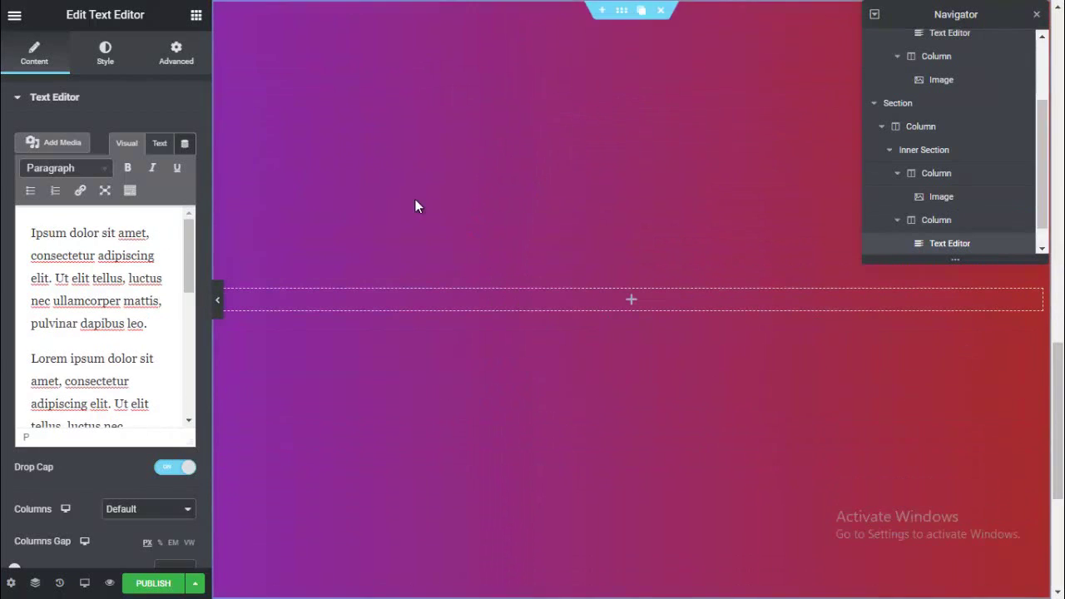
pyautogui.click(195, 15)
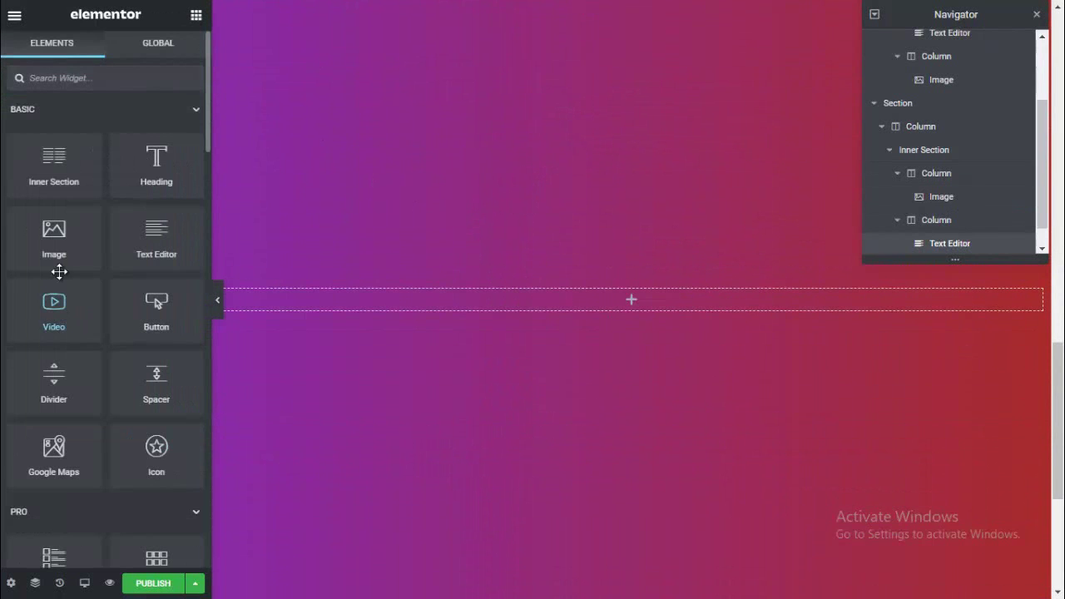
pyautogui.moveTo(43, 178); pyautogui.dragTo(349, 305)
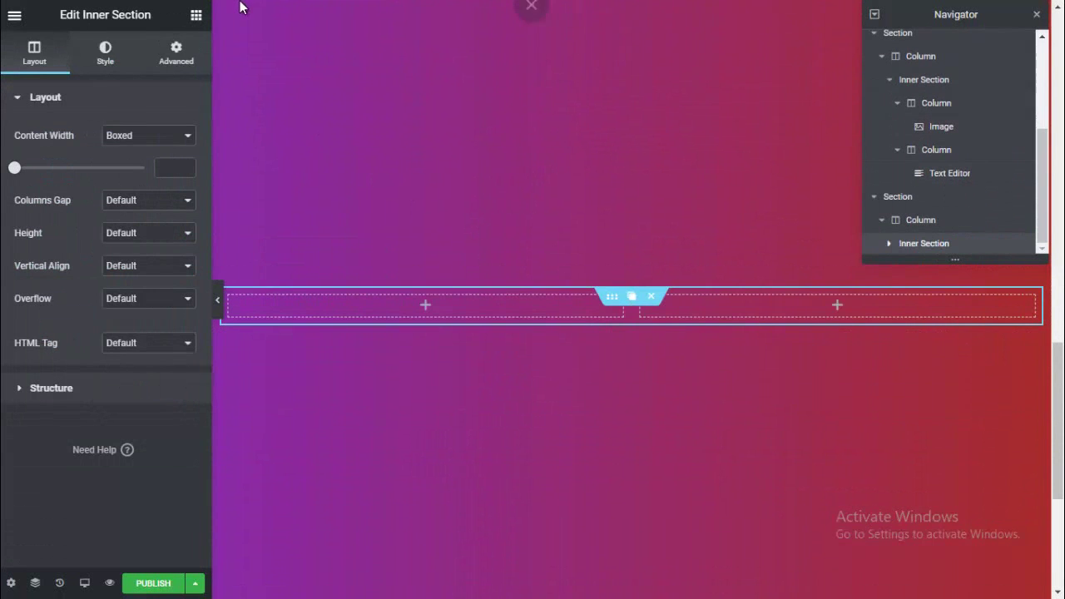
# - Add a Text Editor widget to the new inner section's first column and paste the copied styled Text Editor beneath it
pyautogui.click(197, 15)
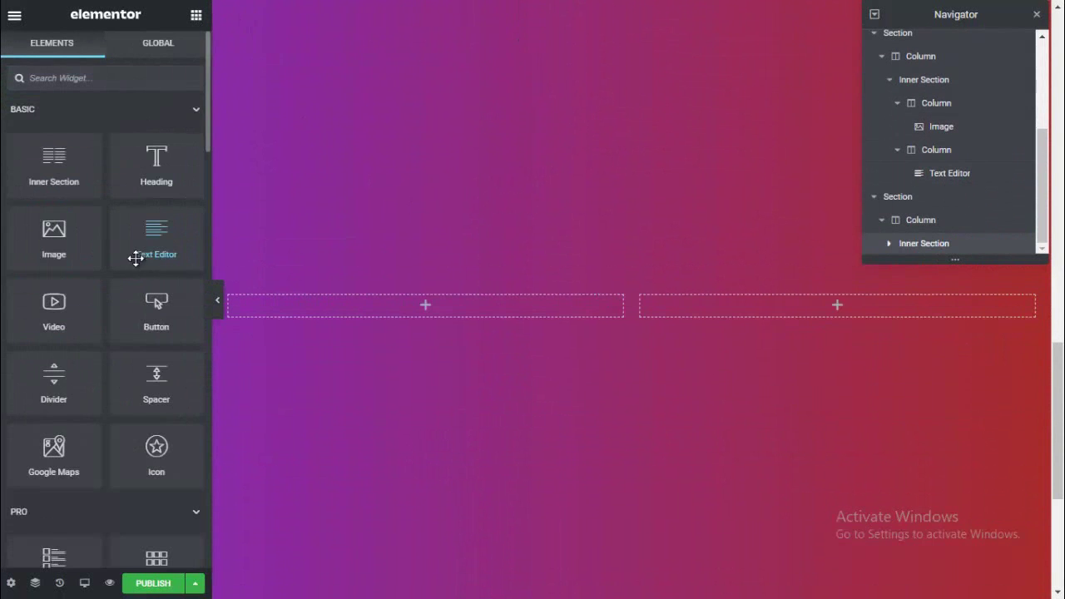
pyautogui.moveTo(162, 250); pyautogui.dragTo(356, 310)
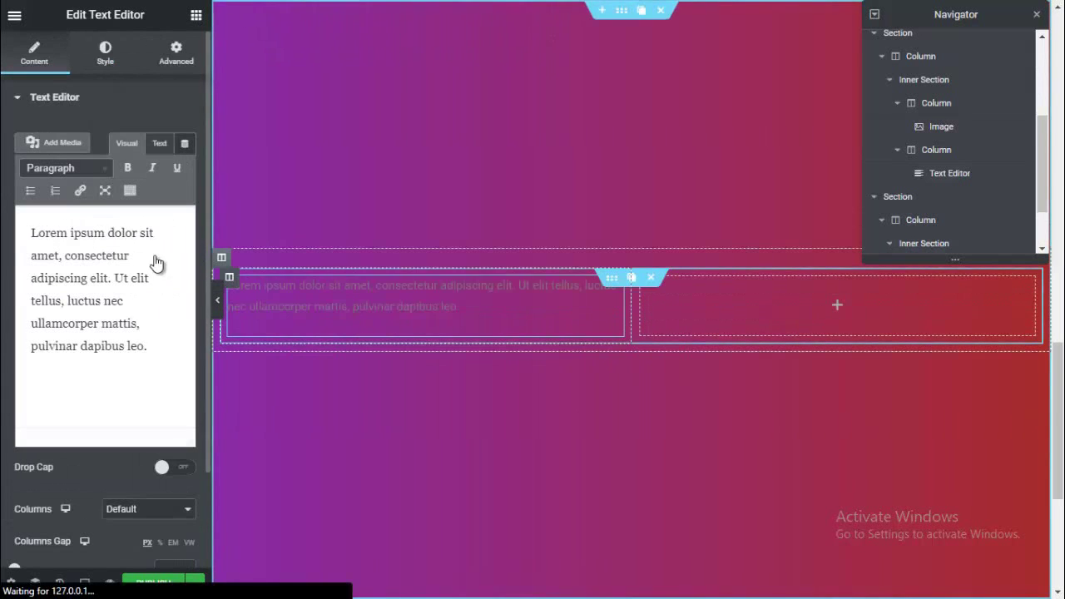
pyautogui.rightClick(336, 308)
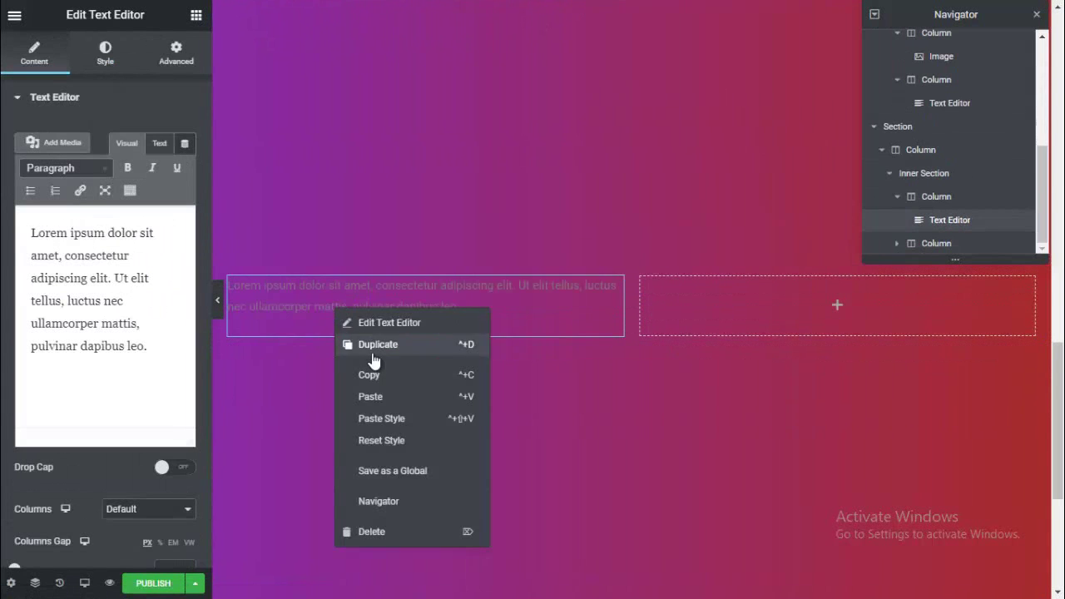
pyautogui.click(372, 397)
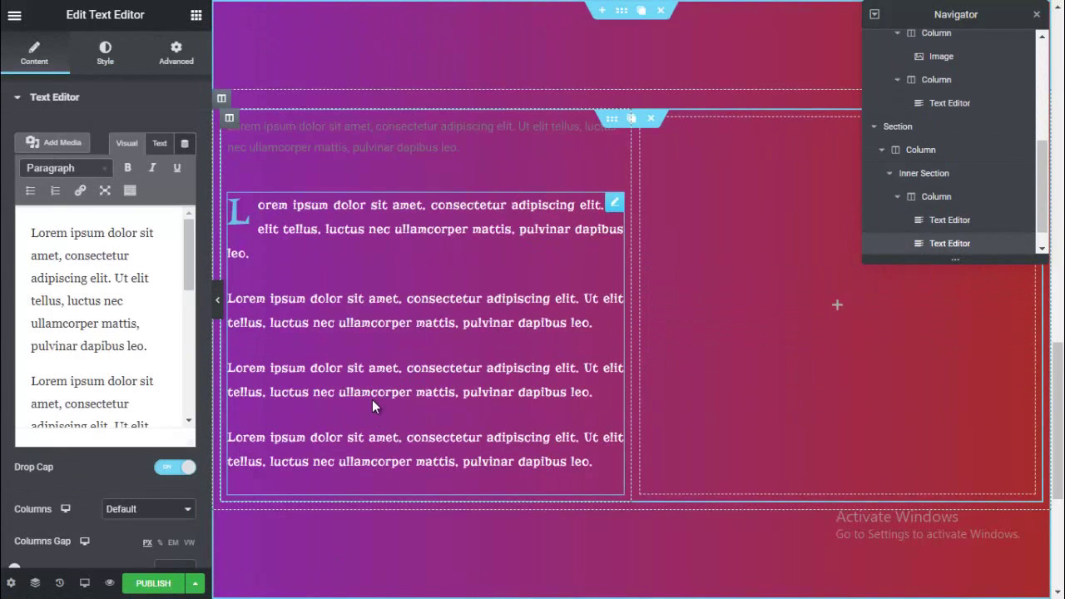
# - Delete the unstyled default Text Editor above the pasted one
pyautogui.click(362, 146)
pyautogui.rightClick(360, 144)
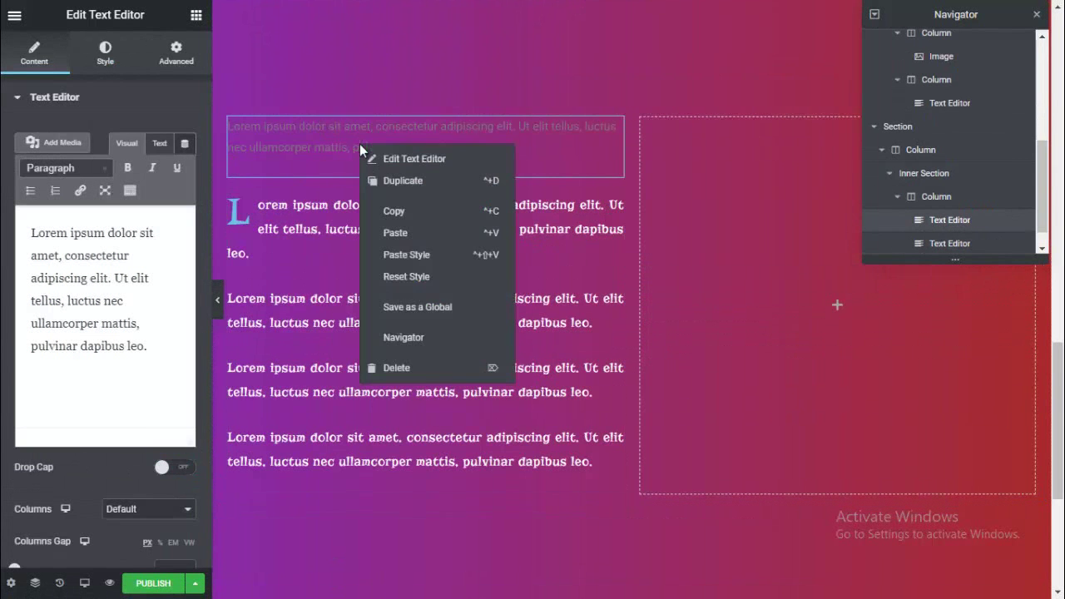
pyautogui.click(405, 375)
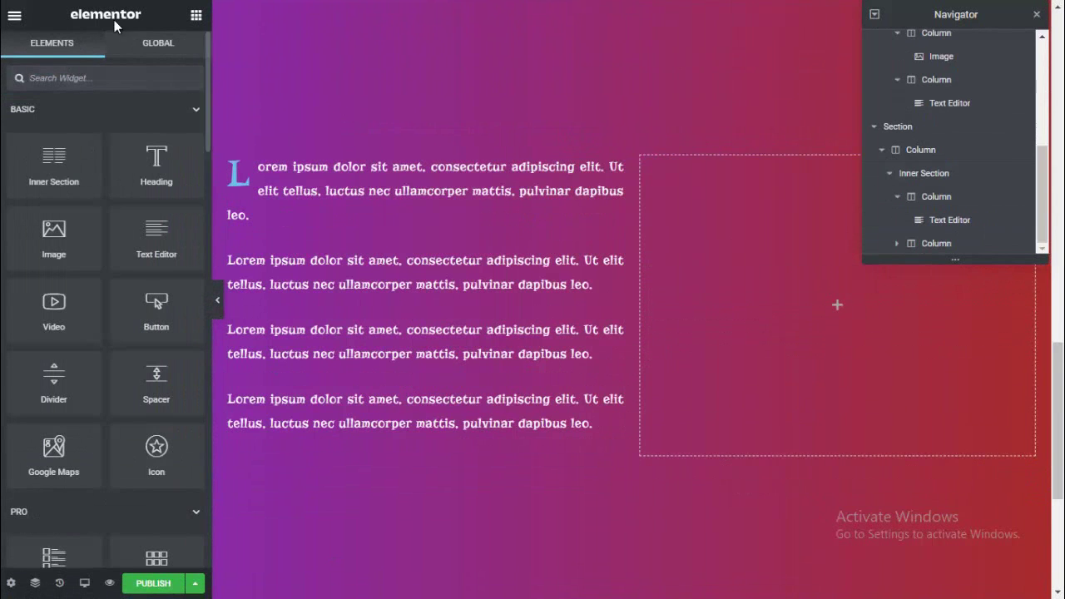
# - Add an Image widget to the inner section's second column and insert the shield picture 2.png from the Media Library
pyautogui.moveTo(32, 219); pyautogui.dragTo(719, 270)
pyautogui.click(107, 177)
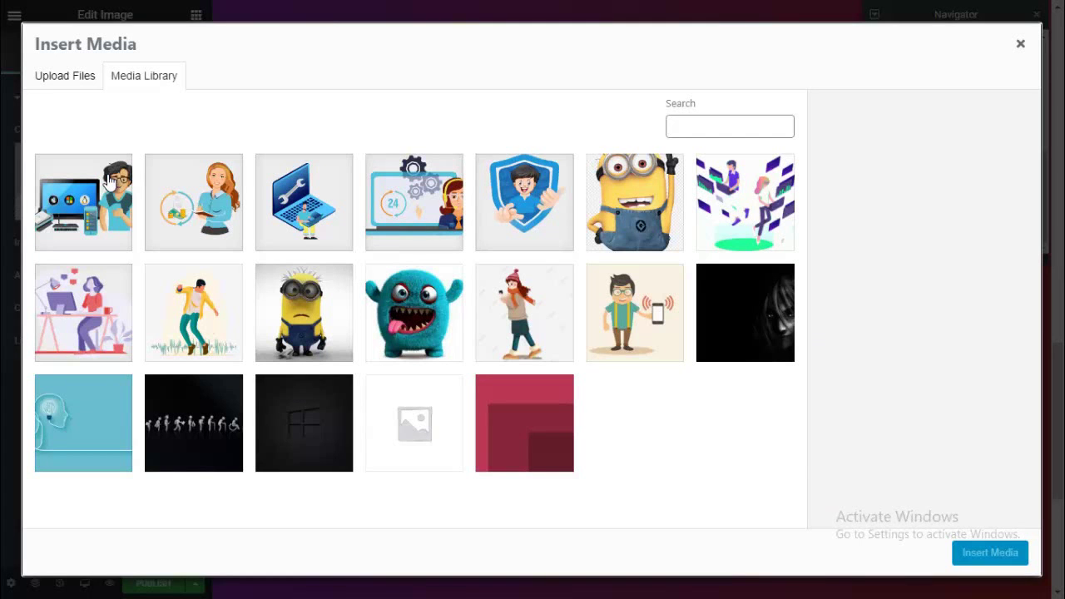
pyautogui.click(528, 196)
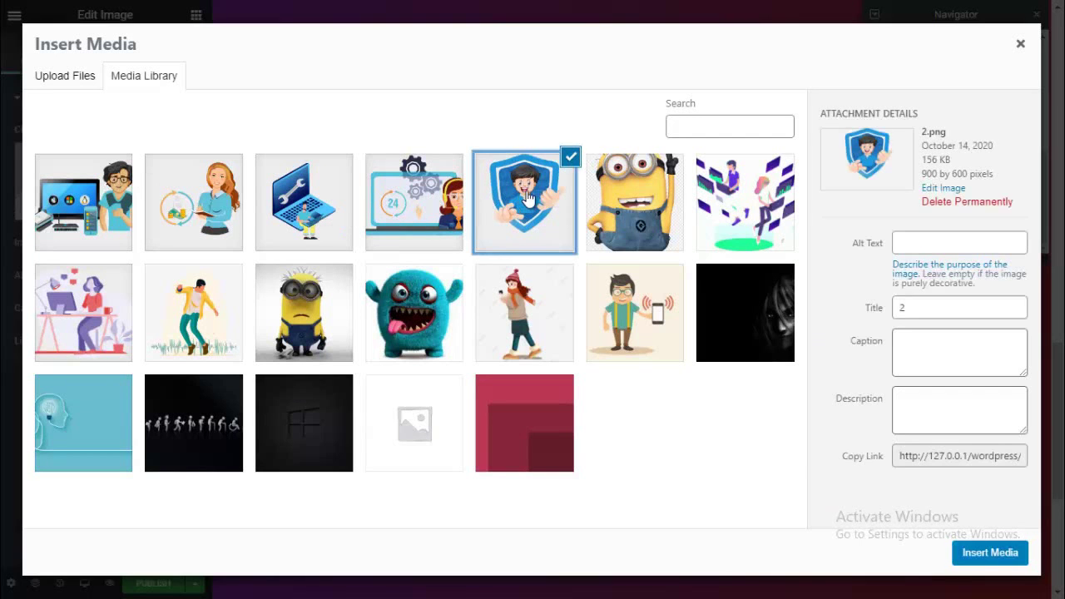
pyautogui.click(980, 550)
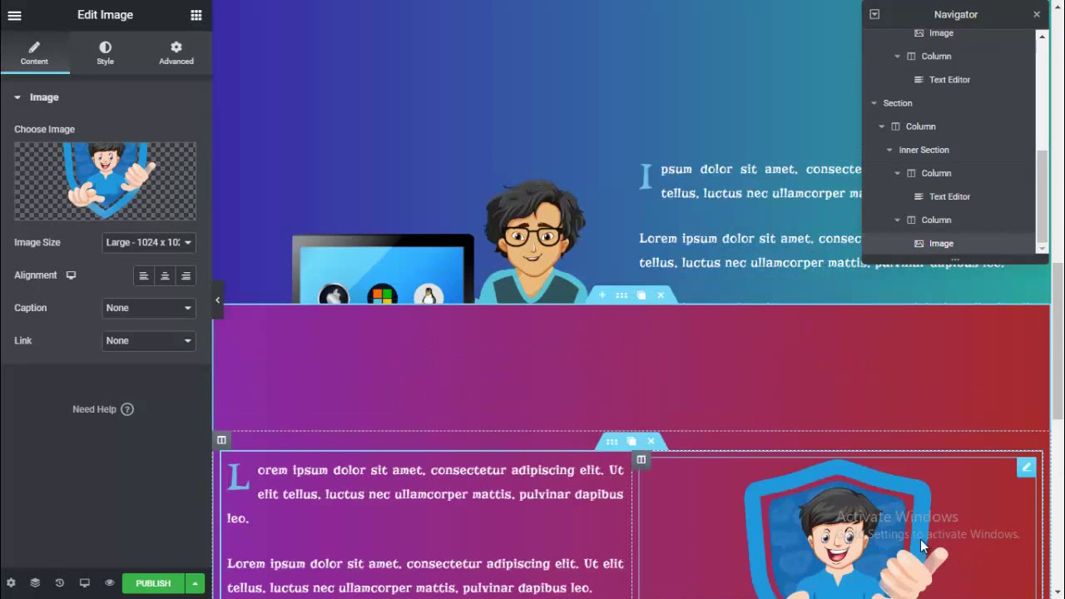
# - Examine the purple-to-red section's nesting in the Navigator, selecting the section, its column, inner section, both inner columns, Text Editor and Image
pyautogui.moveTo(1060, 297); pyautogui.dragTo(1064, 338)
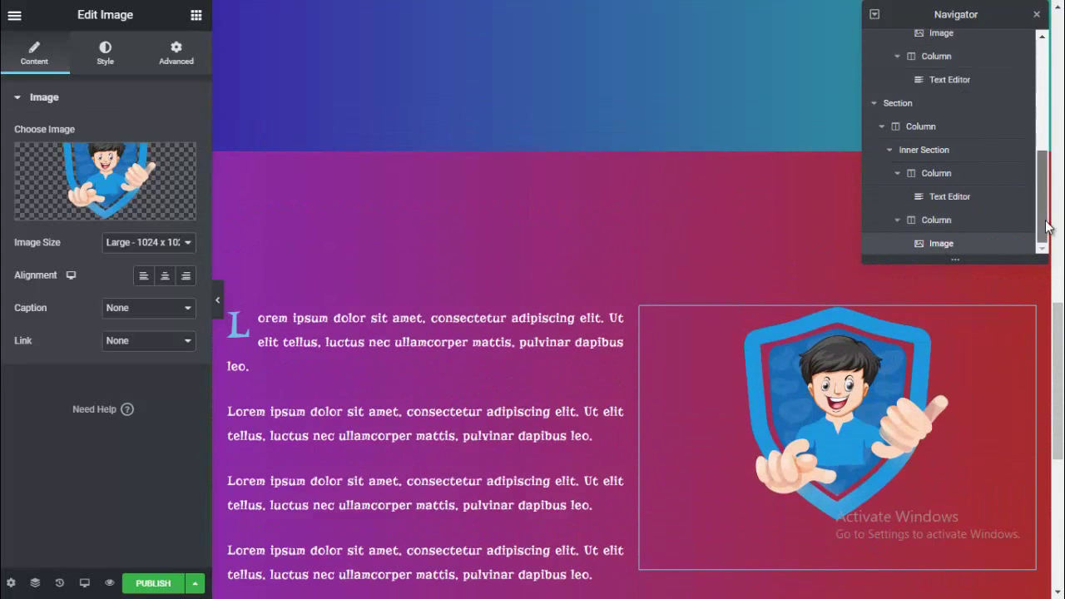
pyautogui.click(886, 106)
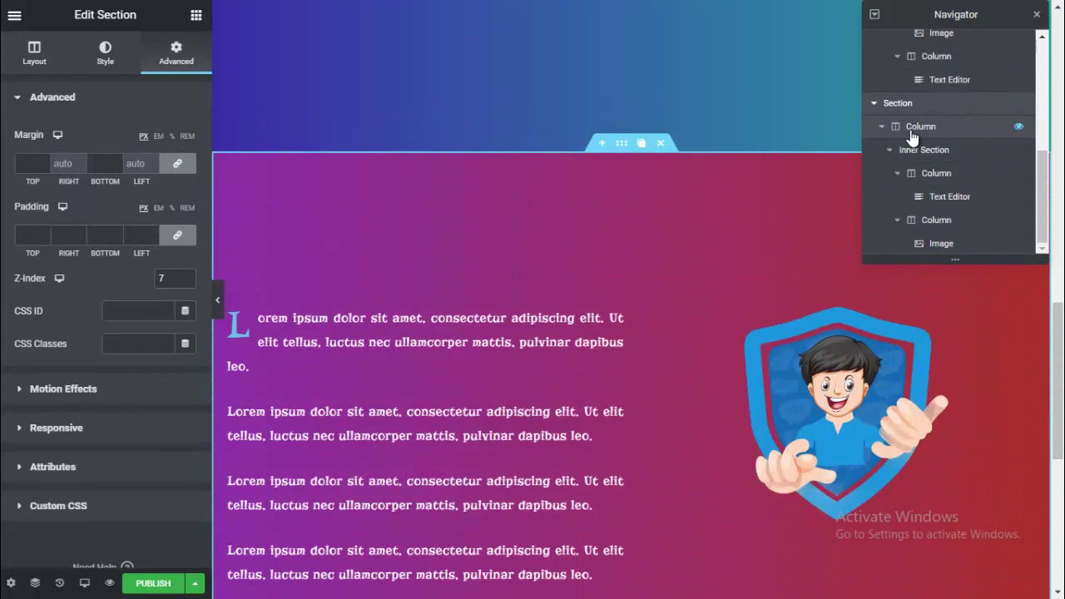
pyautogui.click(914, 132)
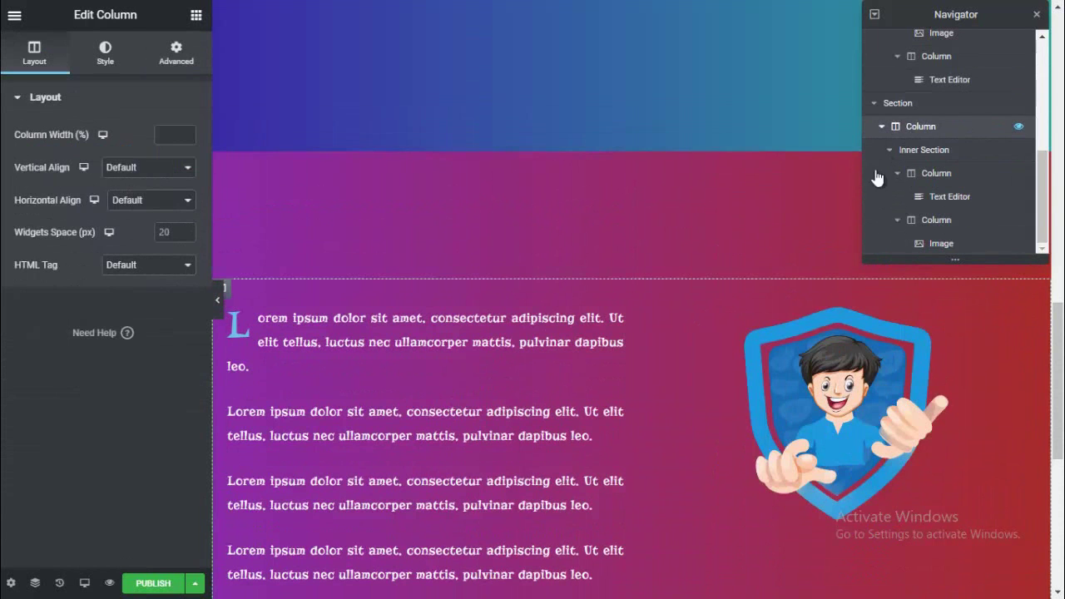
pyautogui.click(941, 152)
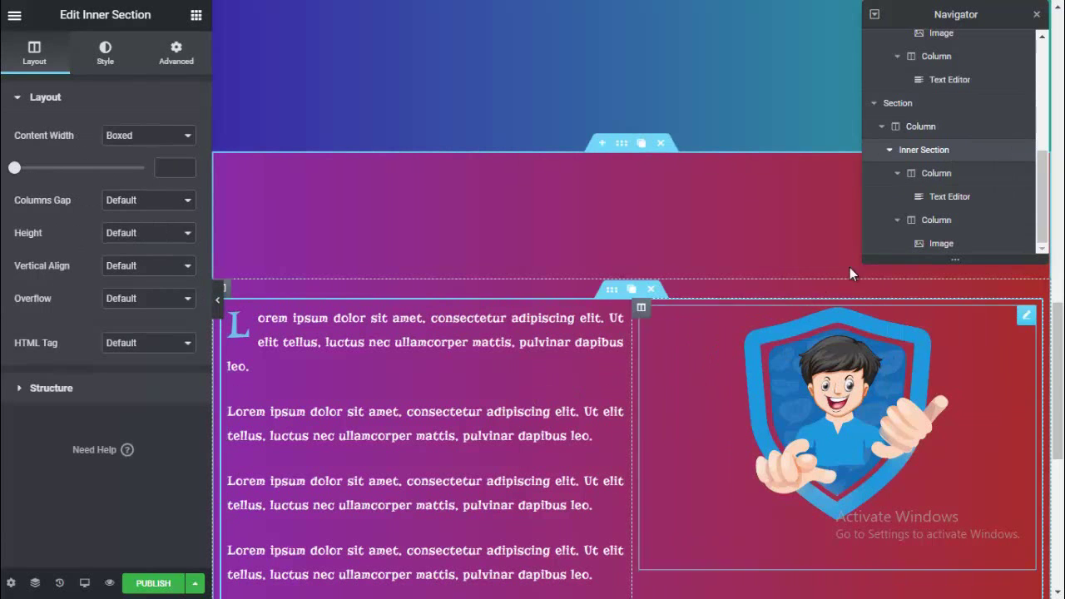
pyautogui.click(939, 177)
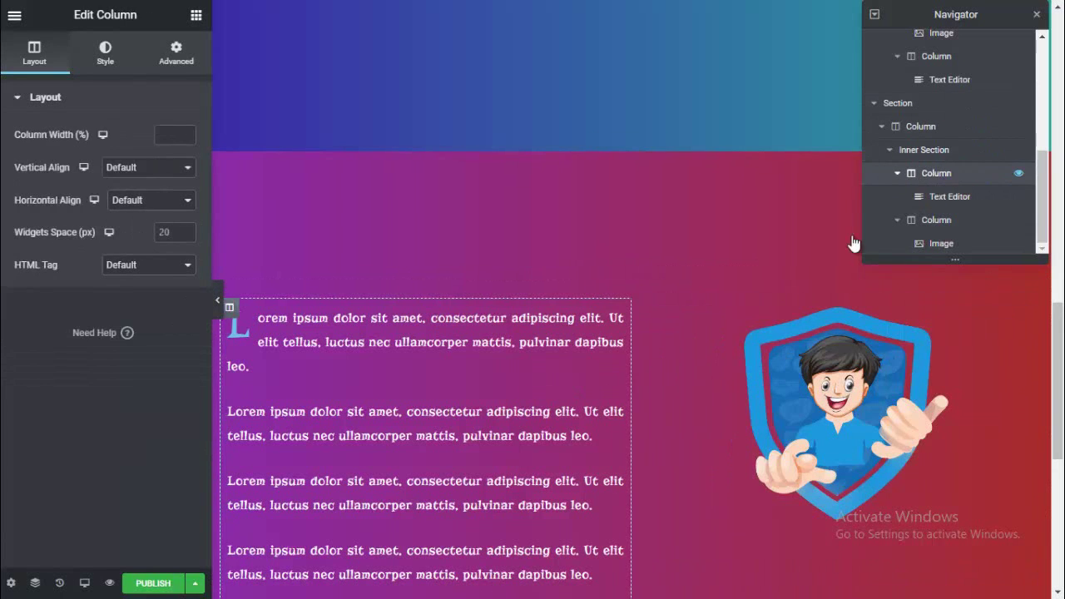
pyautogui.click(958, 196)
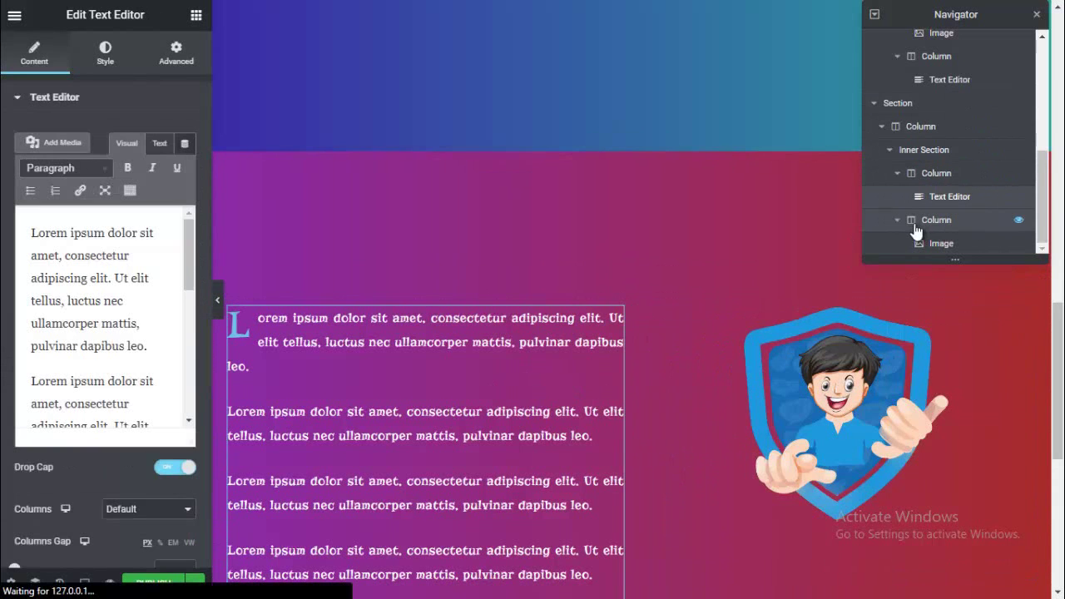
pyautogui.click(918, 223)
pyautogui.click(941, 246)
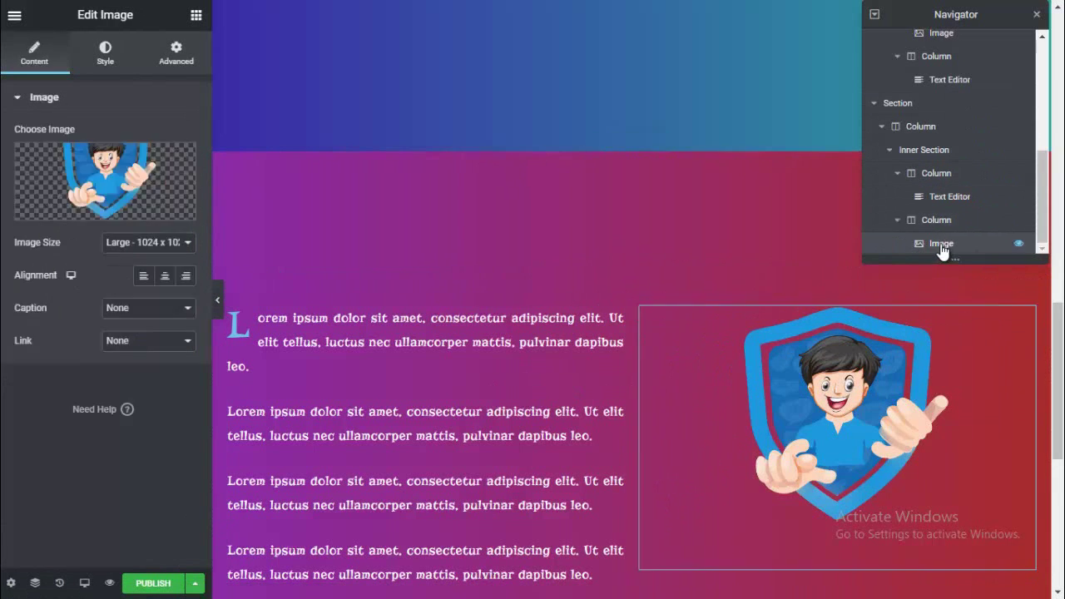
# - Toggle the visibility of the inner section's second column off and back on in the Navigator
pyautogui.moveTo(1040, 214); pyautogui.dragTo(1046, 238)
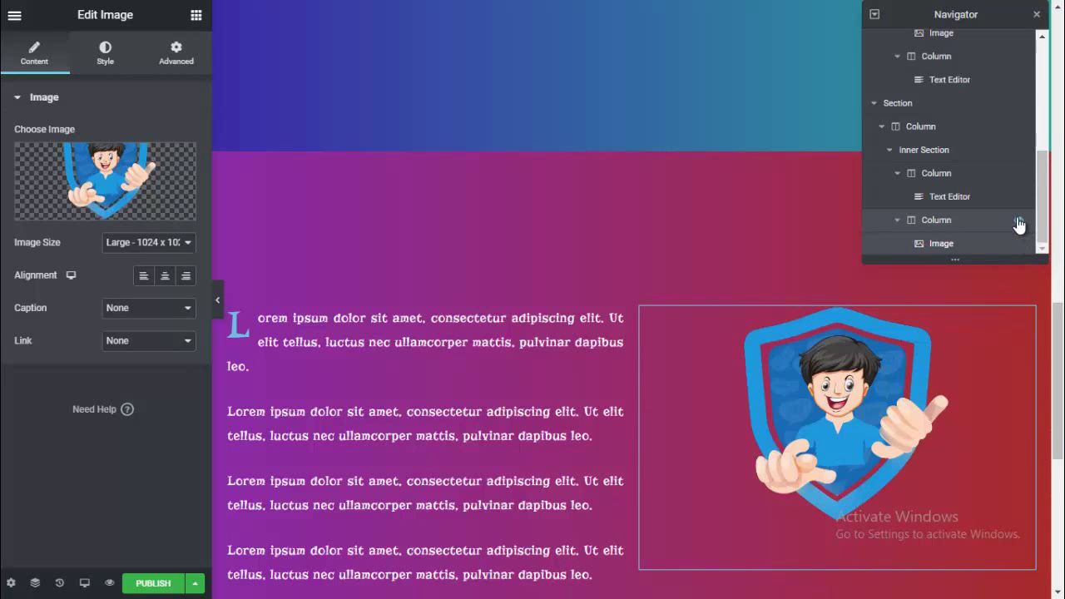
pyautogui.click(1020, 223)
pyautogui.click(1019, 224)
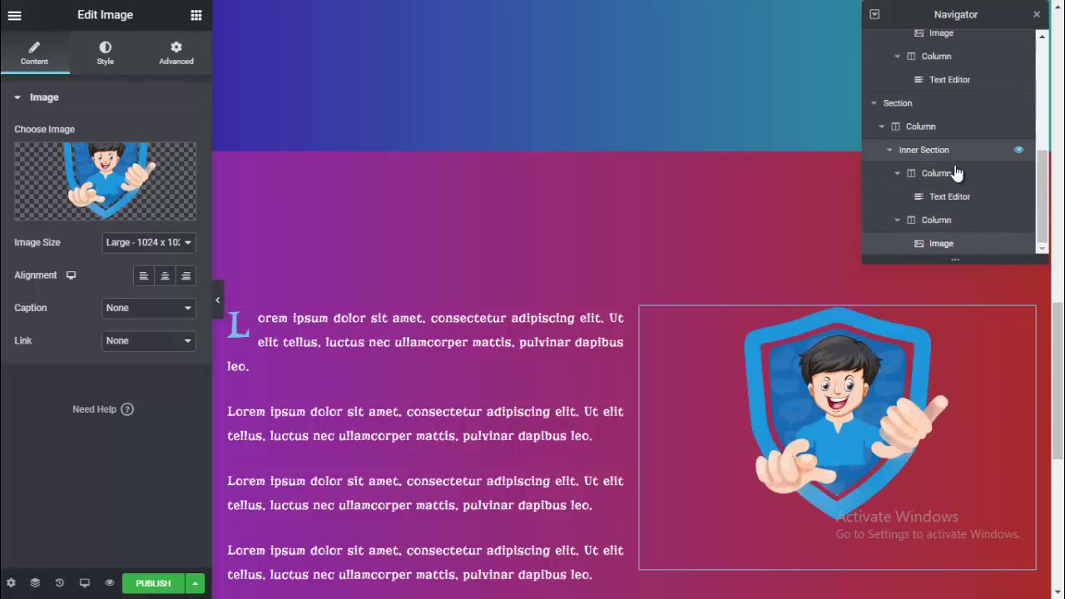
pyautogui.moveTo(1042, 204); pyautogui.dragTo(1042, 177)
pyautogui.scroll(-1, 1042, 179)
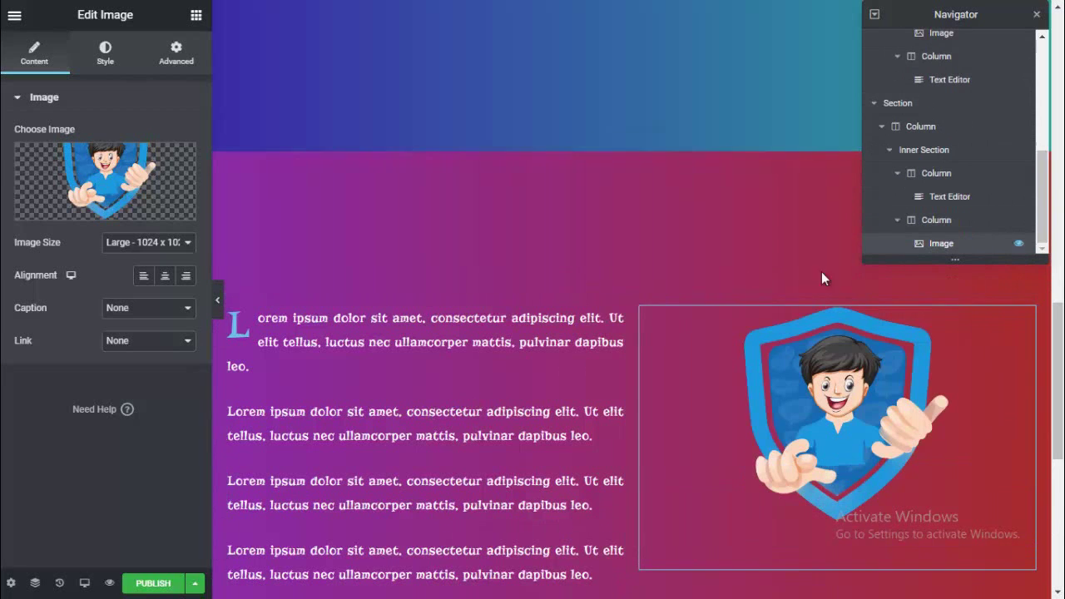
# - Swap the Image and Text Editor widgets between the inner section's two columns in the Navigator and restore their original order
pyautogui.moveTo(924, 241)
pyautogui.mouseDown()
pyautogui.moveTo(943, 184)
pyautogui.moveTo(936, 247)
pyautogui.moveTo(920, 199)
pyautogui.moveTo(929, 235)
pyautogui.mouseUp()
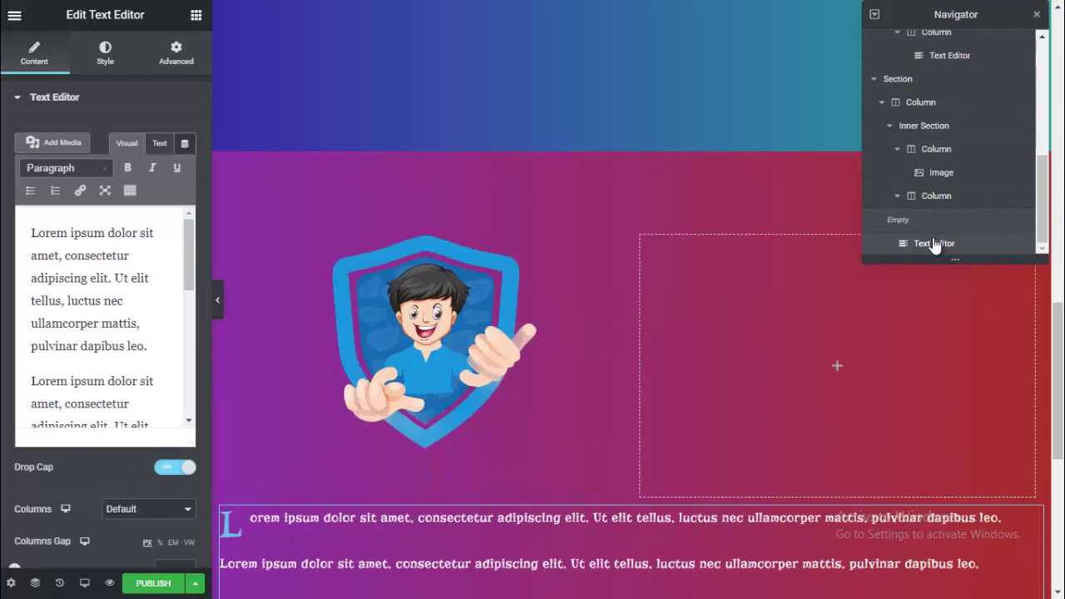
pyautogui.moveTo(936, 246); pyautogui.dragTo(934, 233)
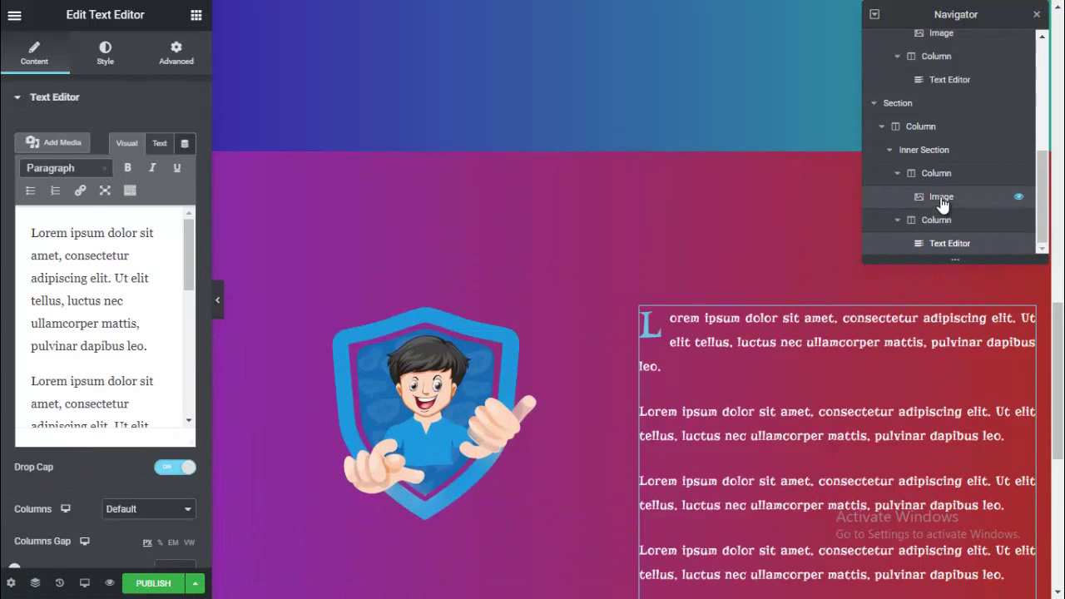
pyautogui.moveTo(940, 196); pyautogui.dragTo(944, 240)
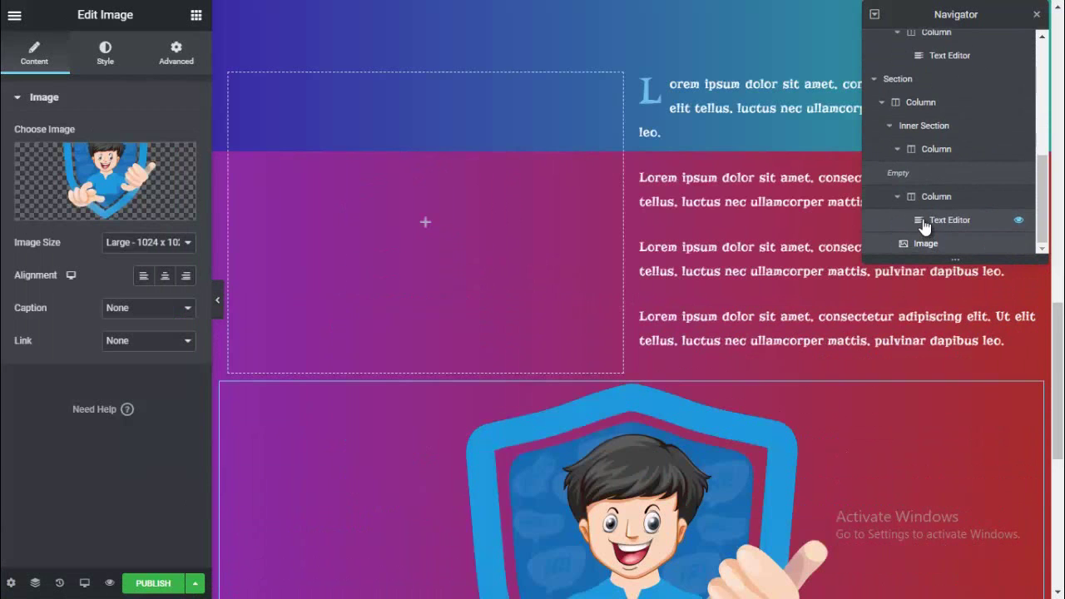
pyautogui.moveTo(918, 221); pyautogui.dragTo(919, 190)
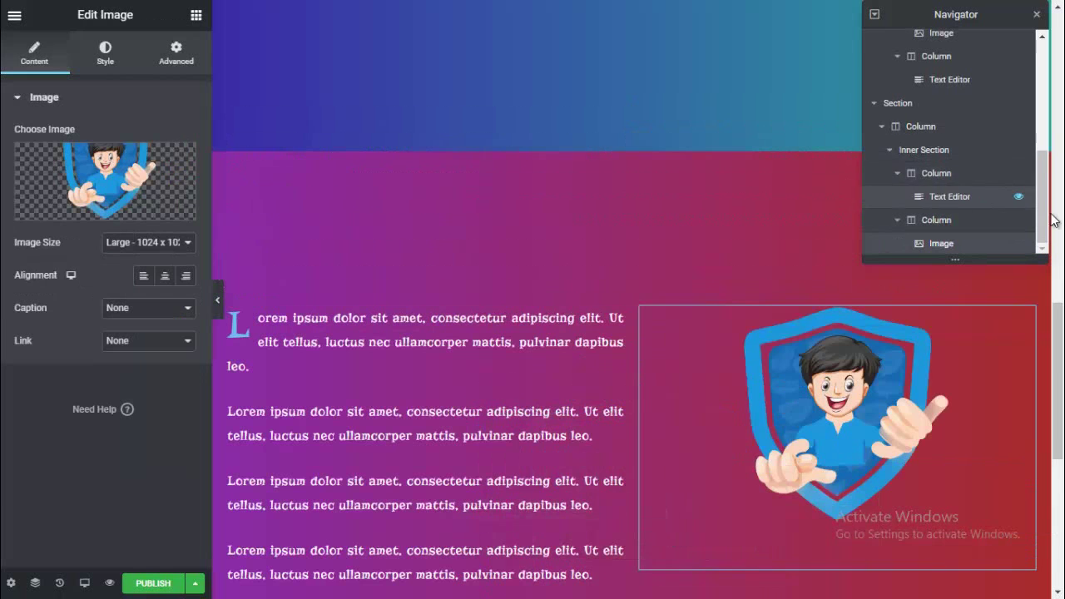
# - Collapse all three sections in the Navigator and start moving the blue-to-teal section within the section order
pyautogui.moveTo(1045, 218); pyautogui.dragTo(1046, 208)
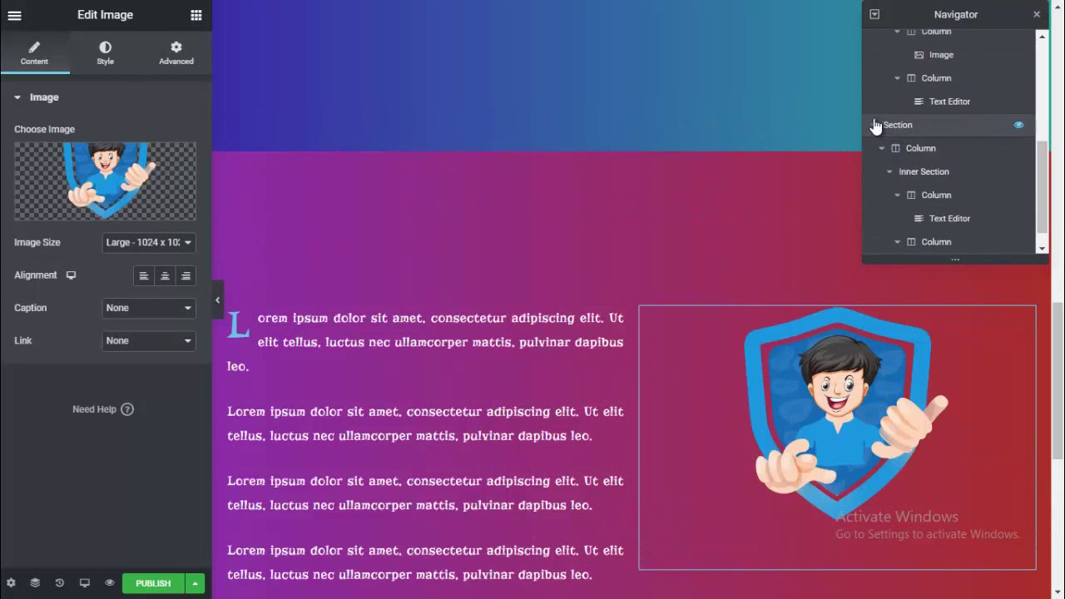
pyautogui.click(874, 124)
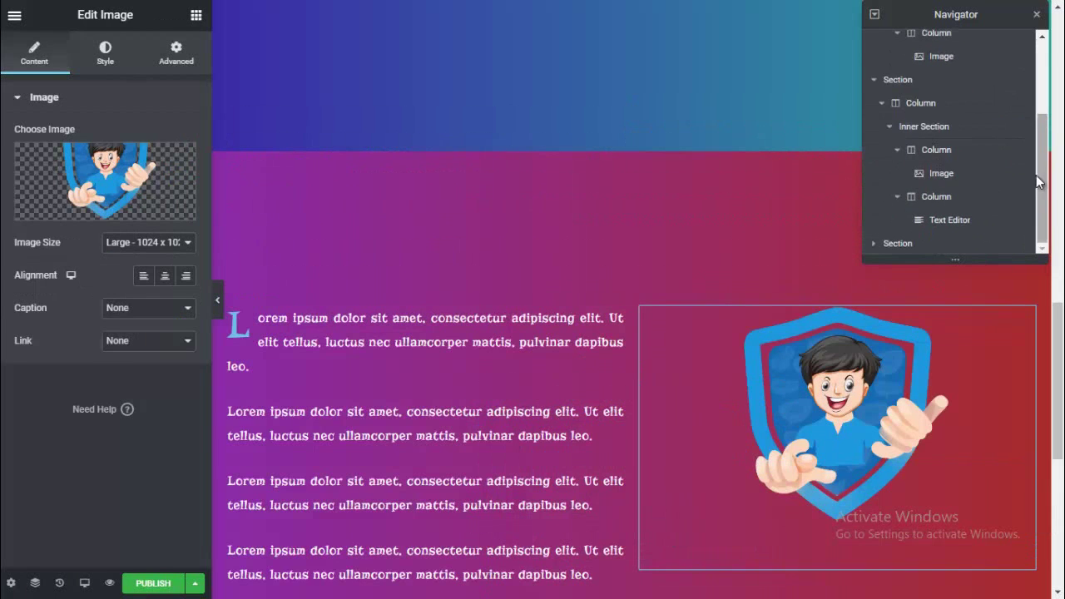
pyautogui.click(876, 81)
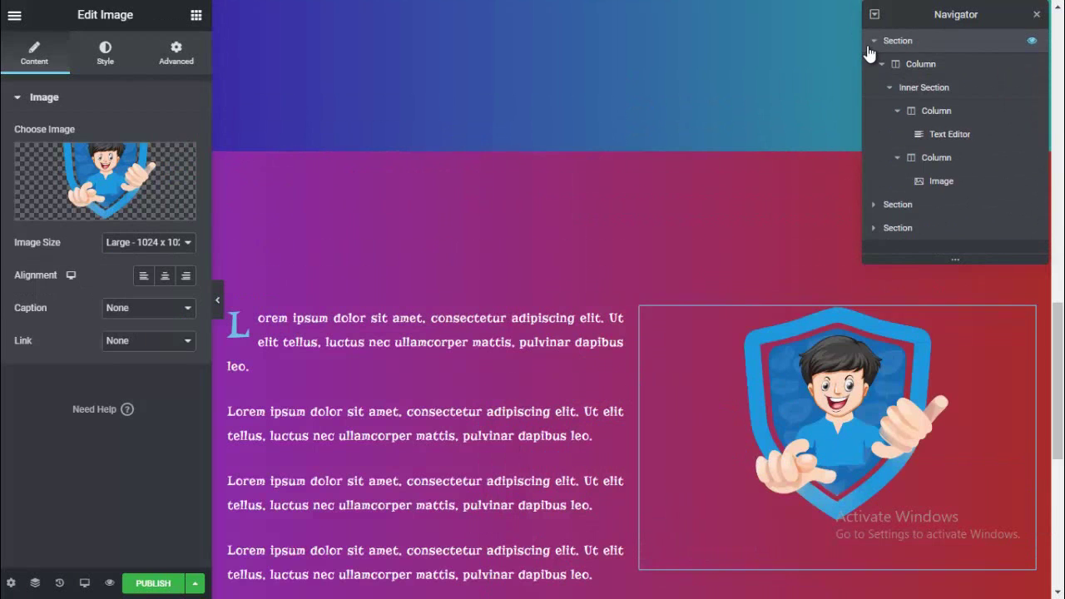
pyautogui.click(875, 48)
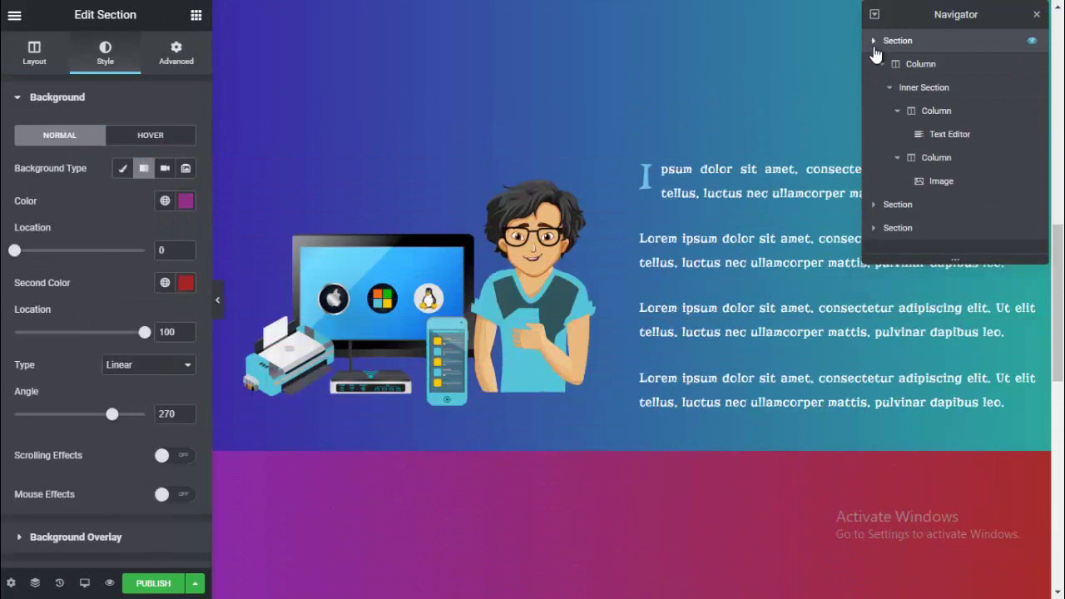
pyautogui.click(875, 43)
pyautogui.click(916, 86)
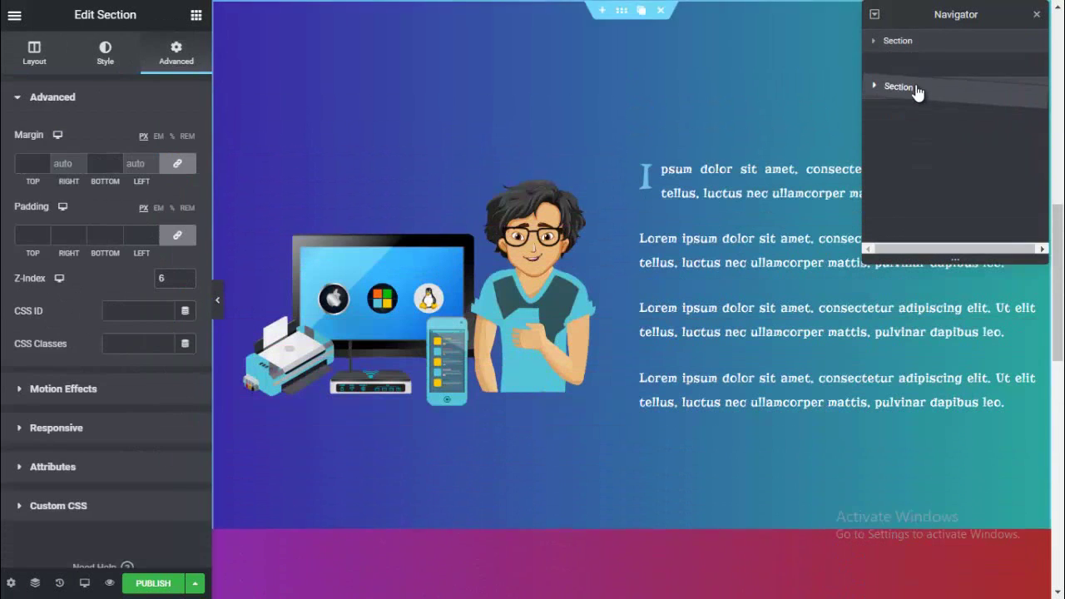